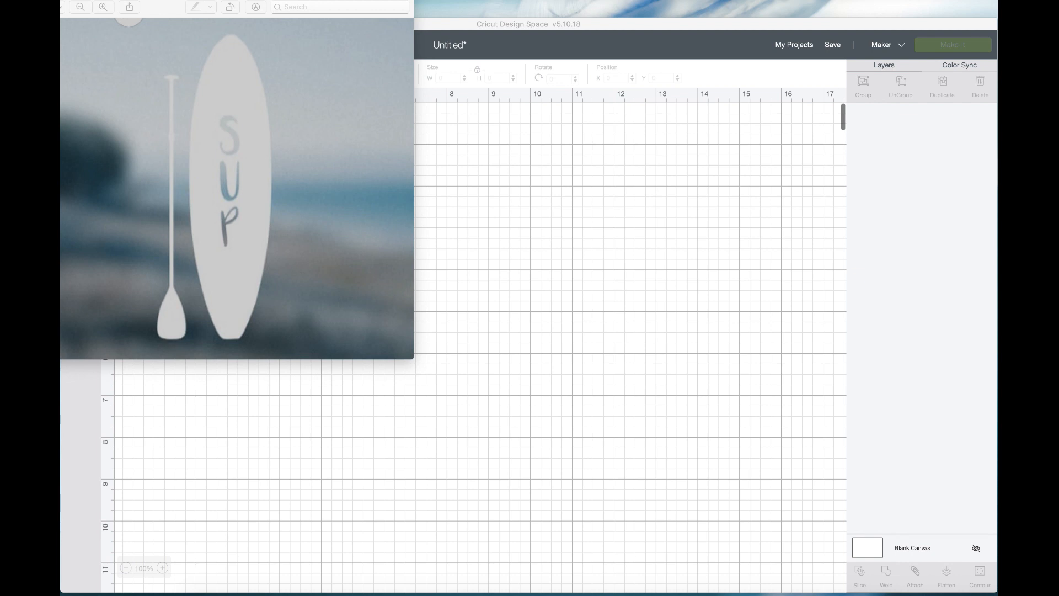
Step: Move the SUP reference picture out of the way and add a circle, a square and a heart to the canvas
left_click_drag(406, 1, 998, 55)
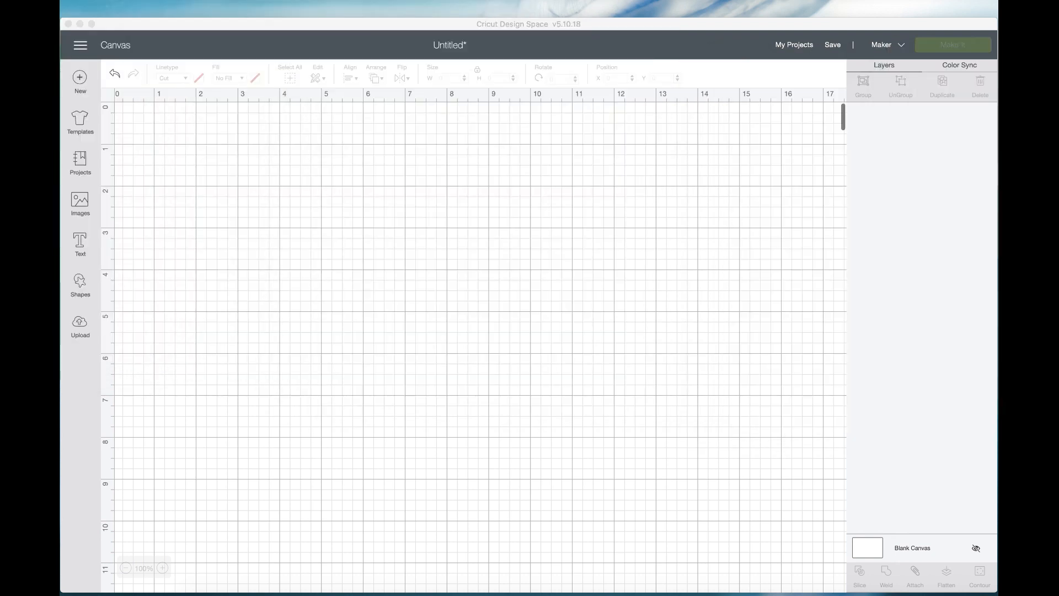
left_click(81, 327)
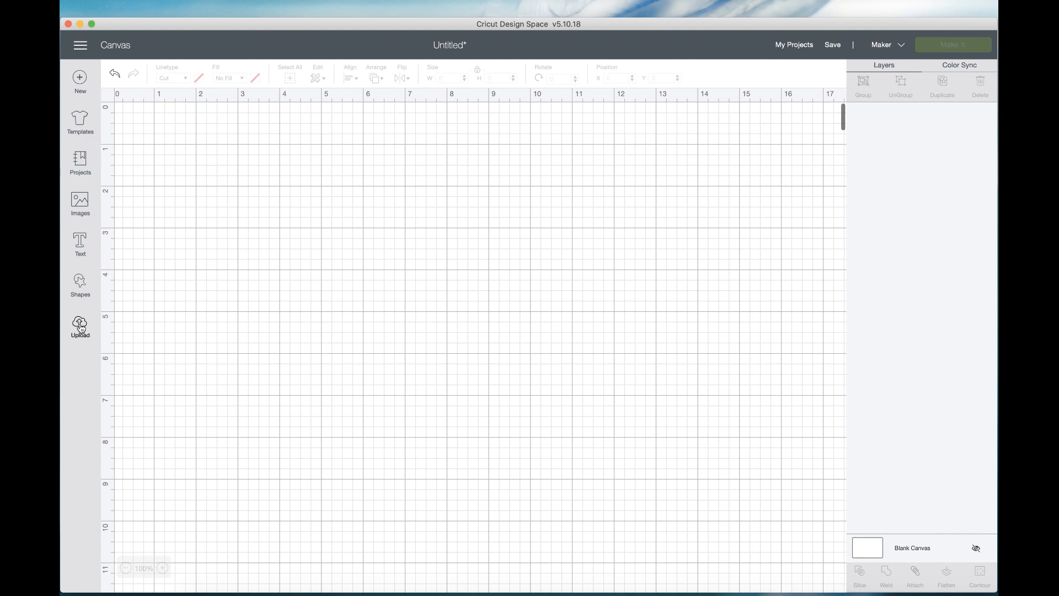
left_click(80, 286)
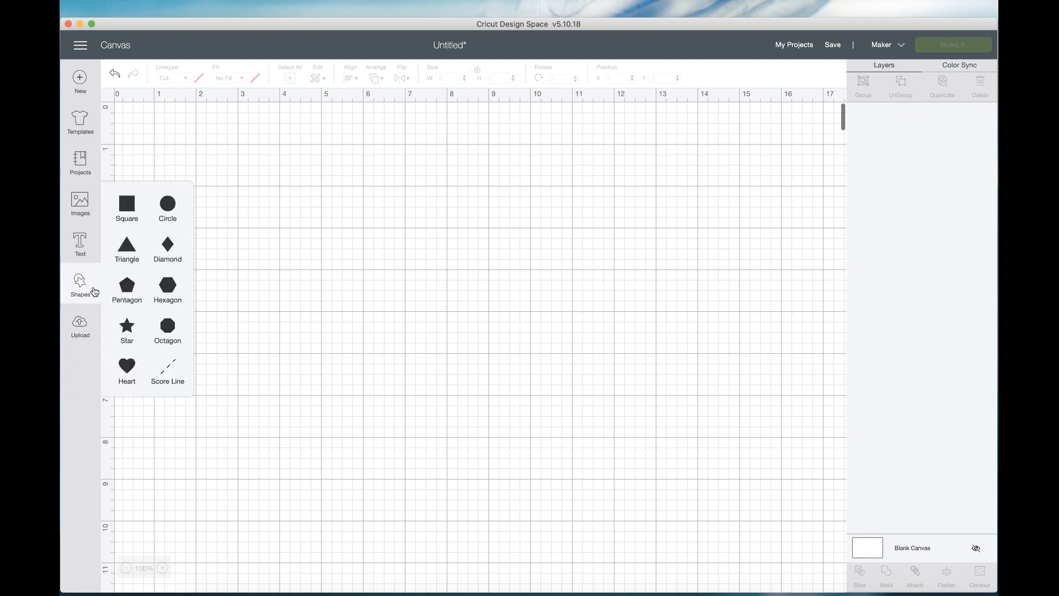
left_click(173, 210)
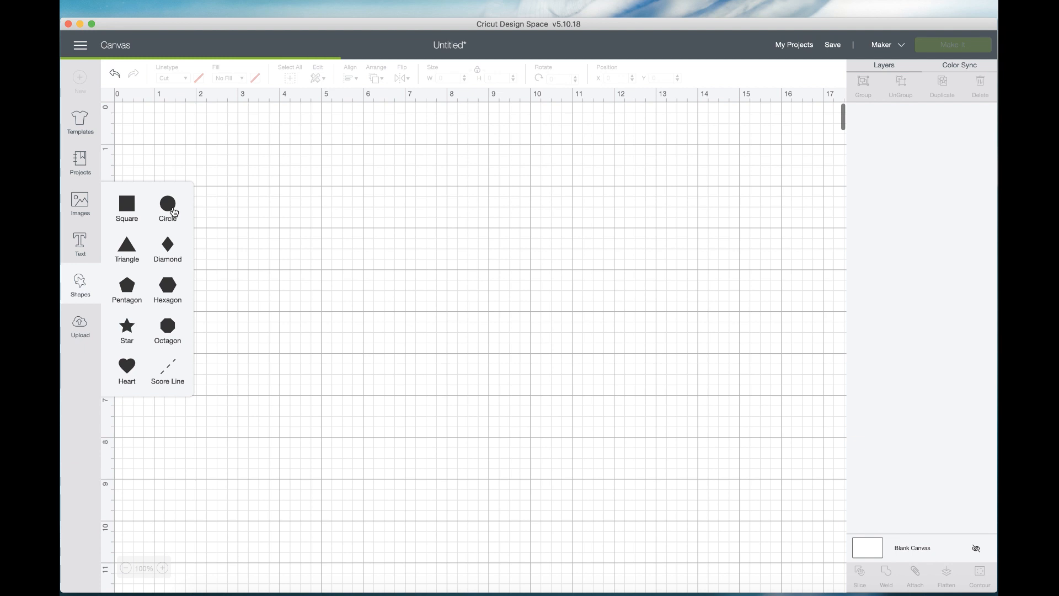
left_click(130, 210)
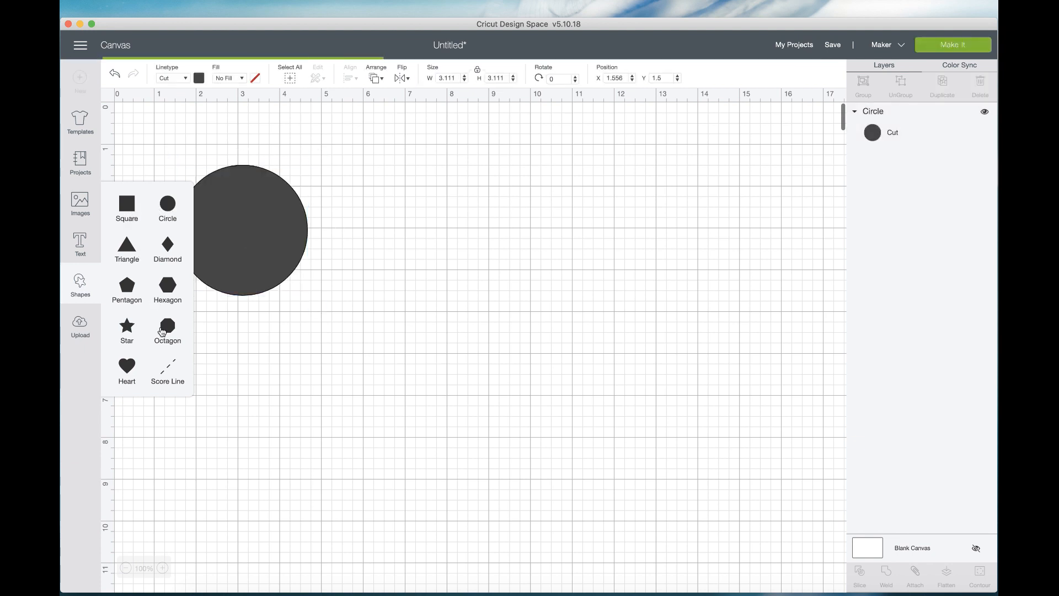
left_click(132, 368)
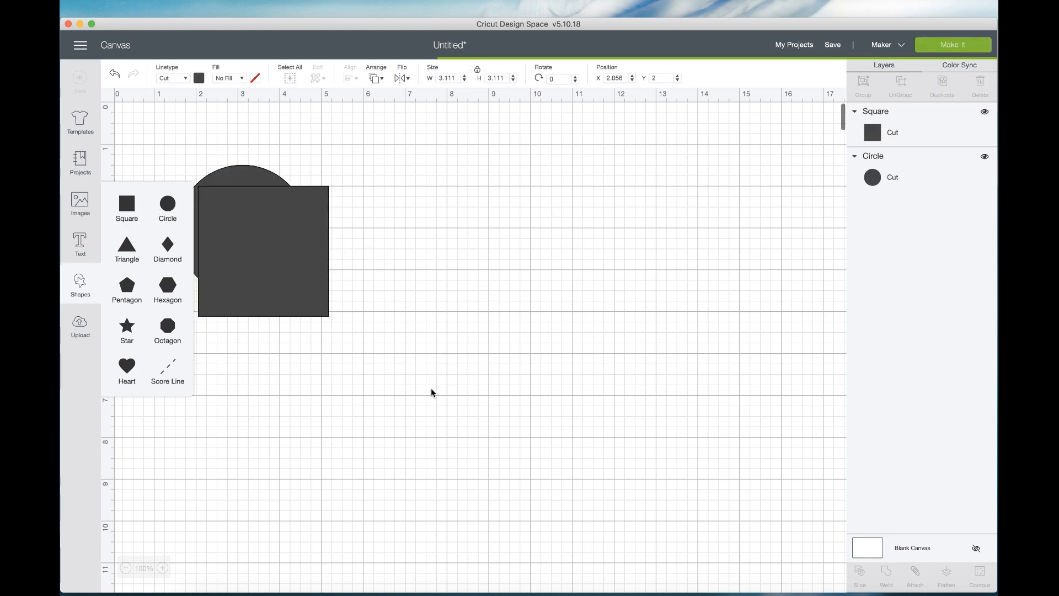
Step: Move the square and the heart to the right, clear of the circle
left_click_drag(330, 274, 393, 414)
left_click_drag(292, 252, 544, 316)
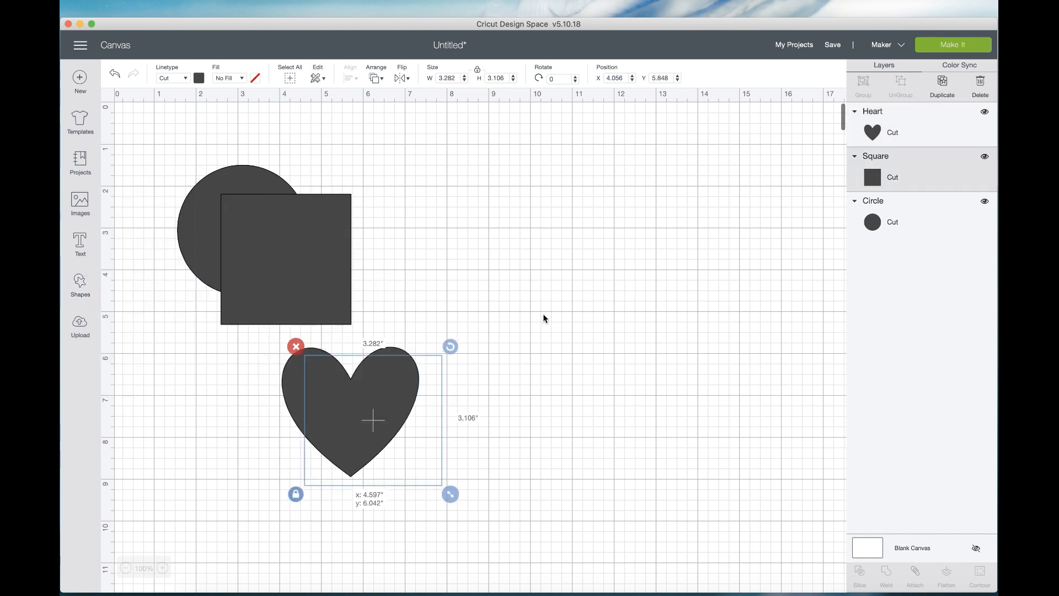
left_click_drag(373, 408, 612, 396)
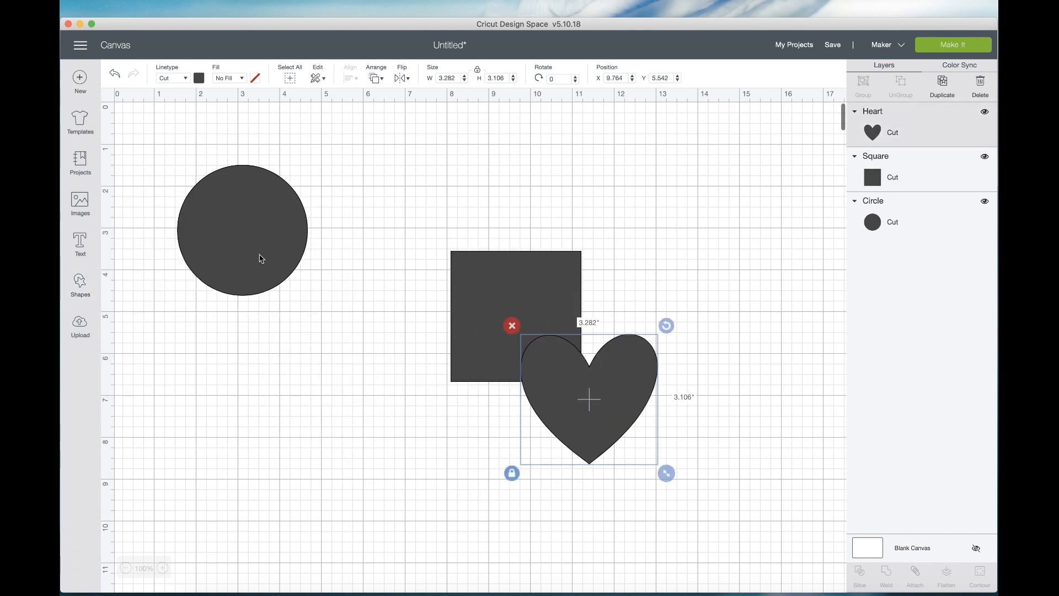
Step: Unlock the circle's proportions, stretch it into an upright ellipse about 2.18 by 8.24 in, and move it nearer the square
left_click(262, 257)
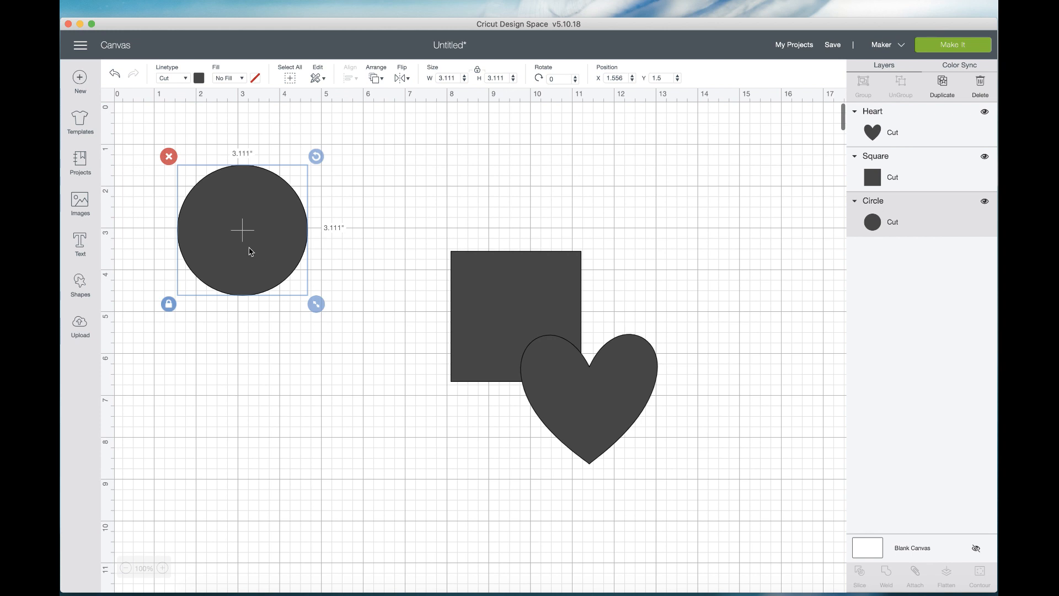
left_click(169, 304)
left_click_drag(315, 304, 279, 523)
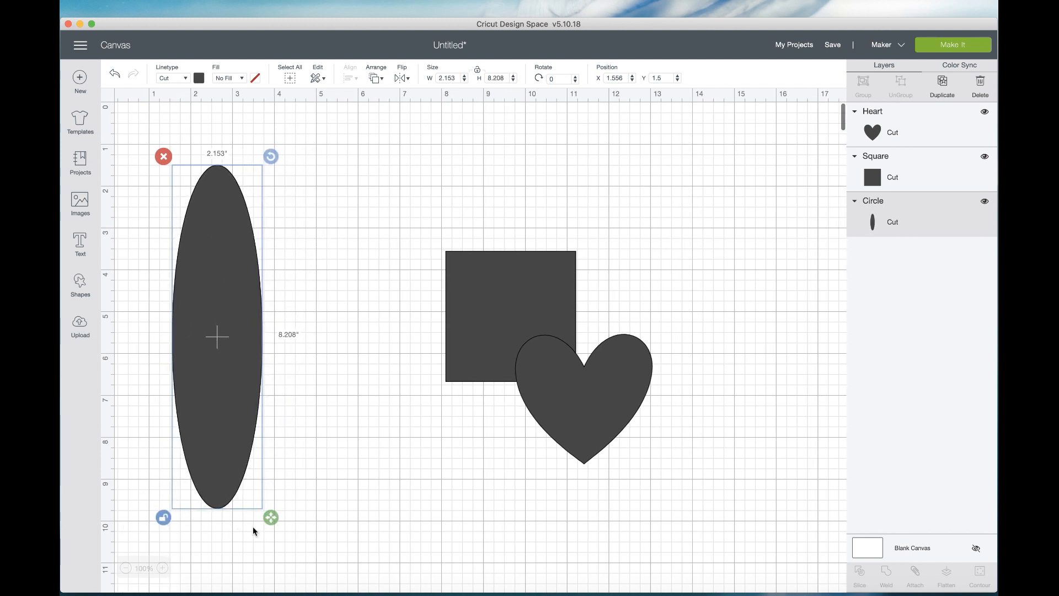
mouse_move(271, 517)
left_mouse_down()
mouse_move(328, 521)
mouse_move(274, 520)
left_mouse_up()
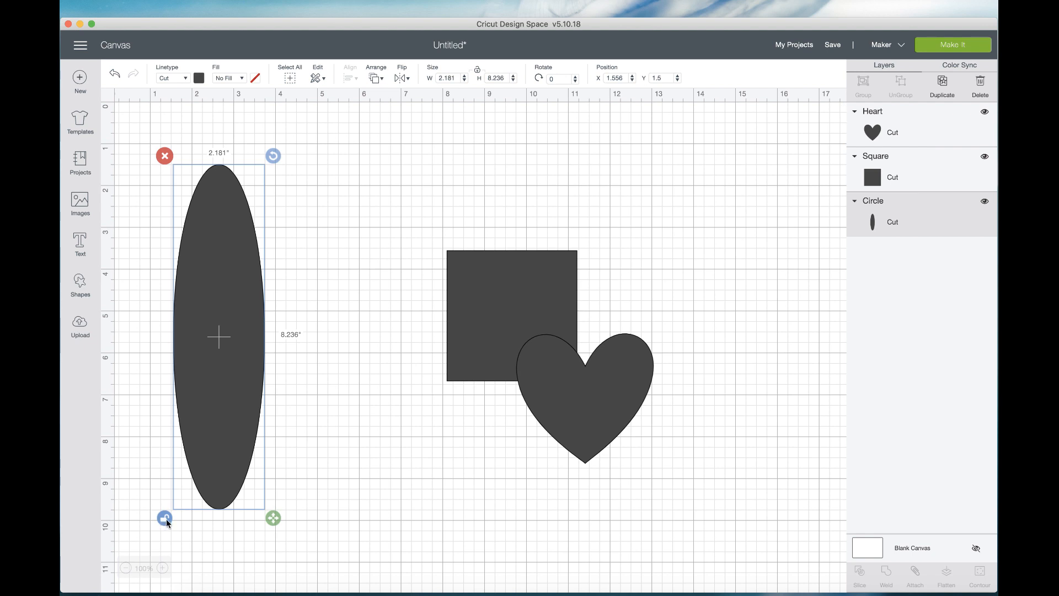
left_click_drag(204, 443, 312, 421)
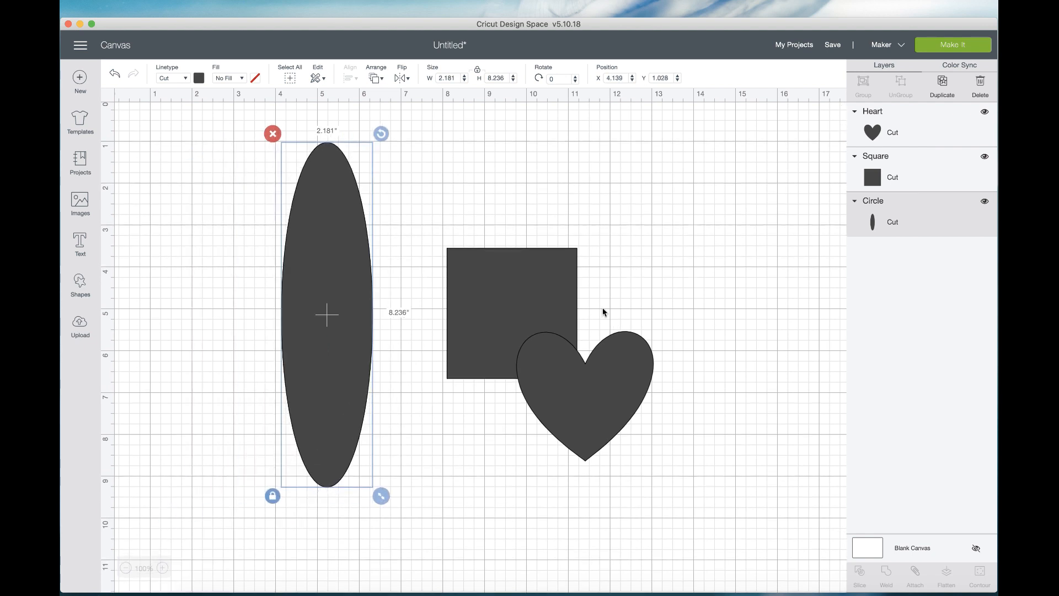
Step: Duplicate the square and position the copy over the ellipse's lower tip, with its upper edge crossing the tip
left_click(573, 292)
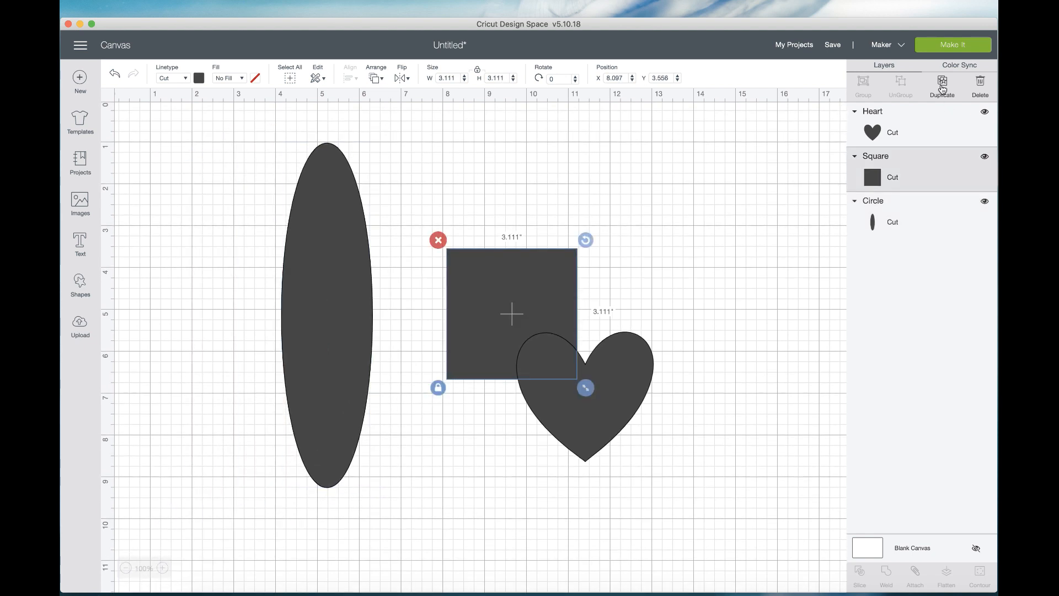
left_click(942, 88)
left_click_drag(541, 324, 362, 486)
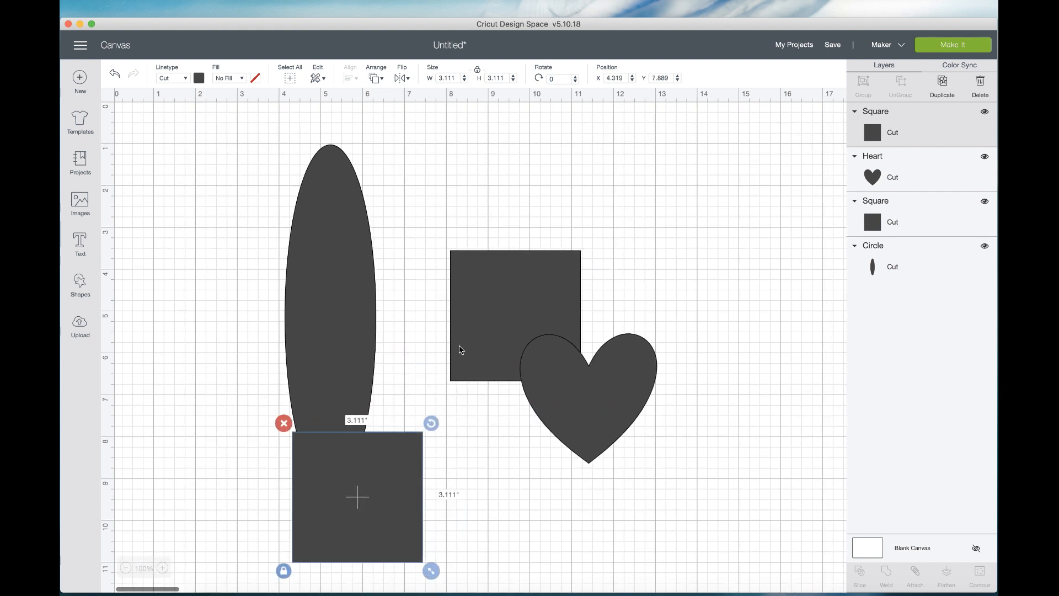
scroll(471, 325, "down", 3)
left_click(350, 248)
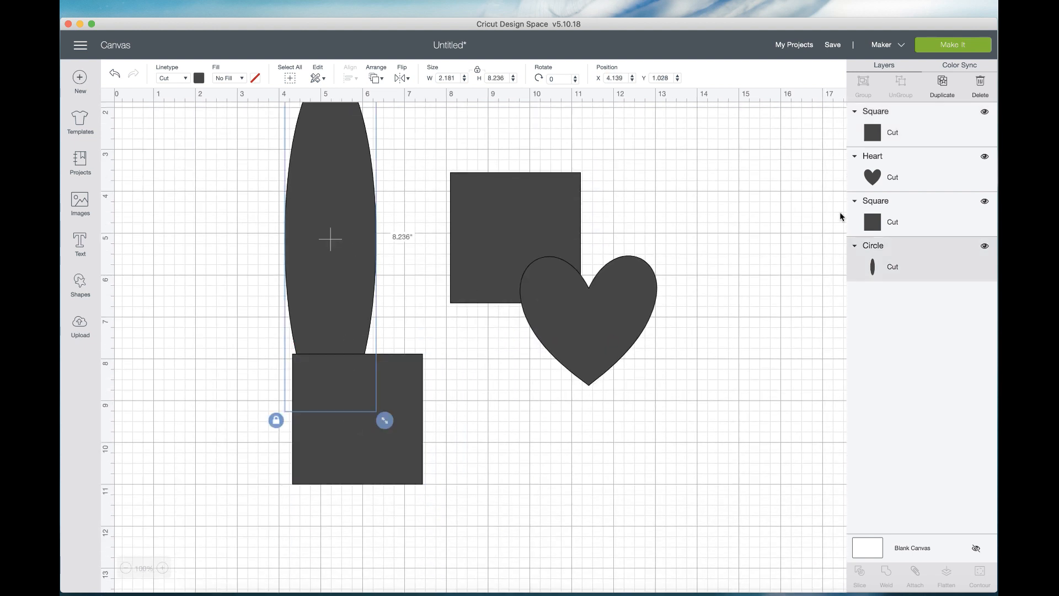
left_click_drag(404, 470, 380, 495)
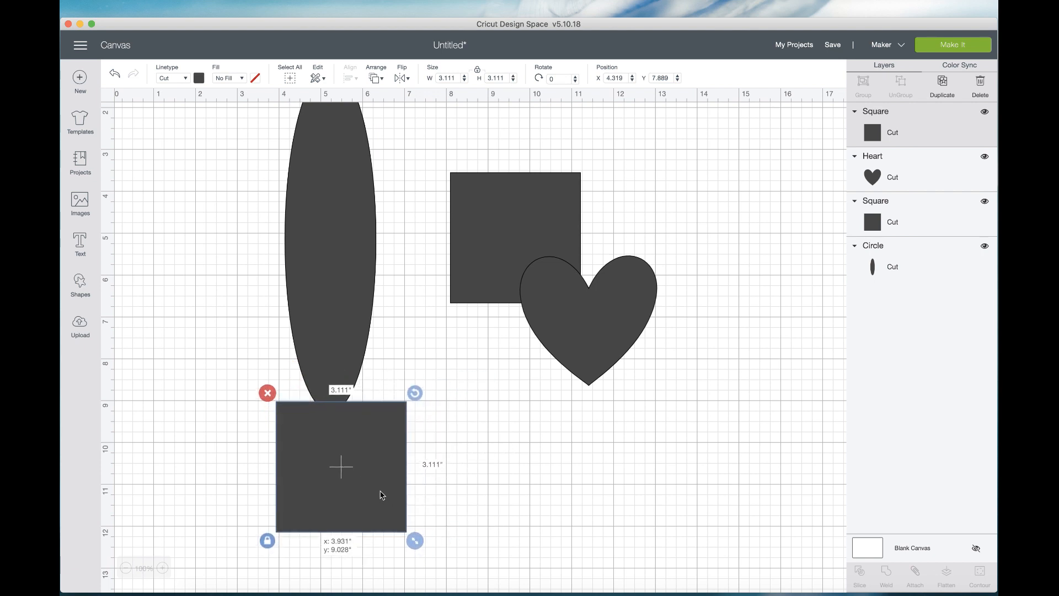
left_click(482, 474)
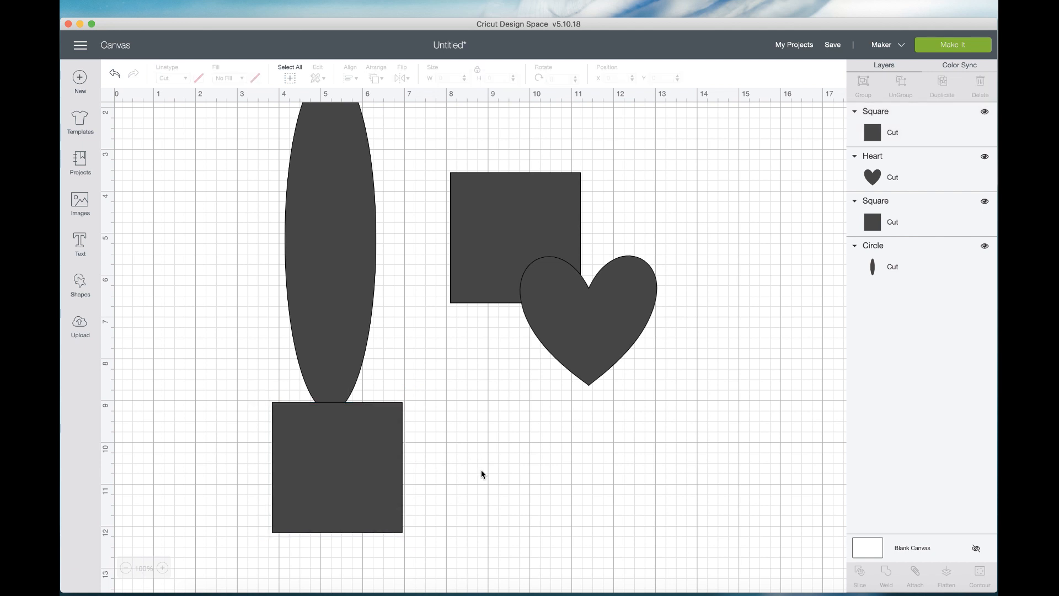
Step: Select only the ellipse and the square overlapping its lower tip, and slice them
scroll(331, 438, "left", 1)
left_click_drag(189, 324, 377, 427)
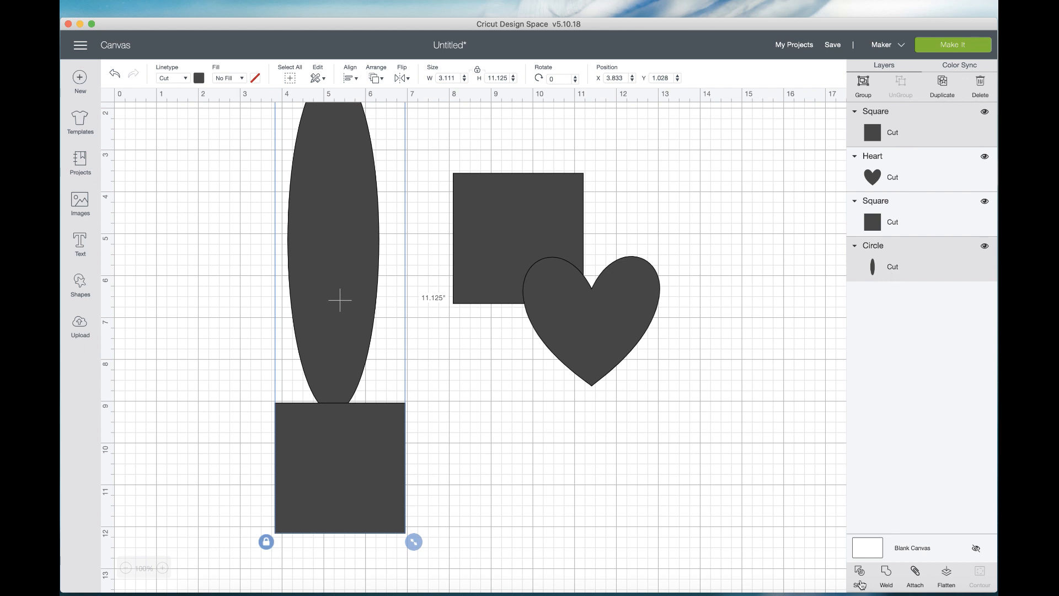
left_click(652, 488)
left_click_drag(245, 196, 585, 421)
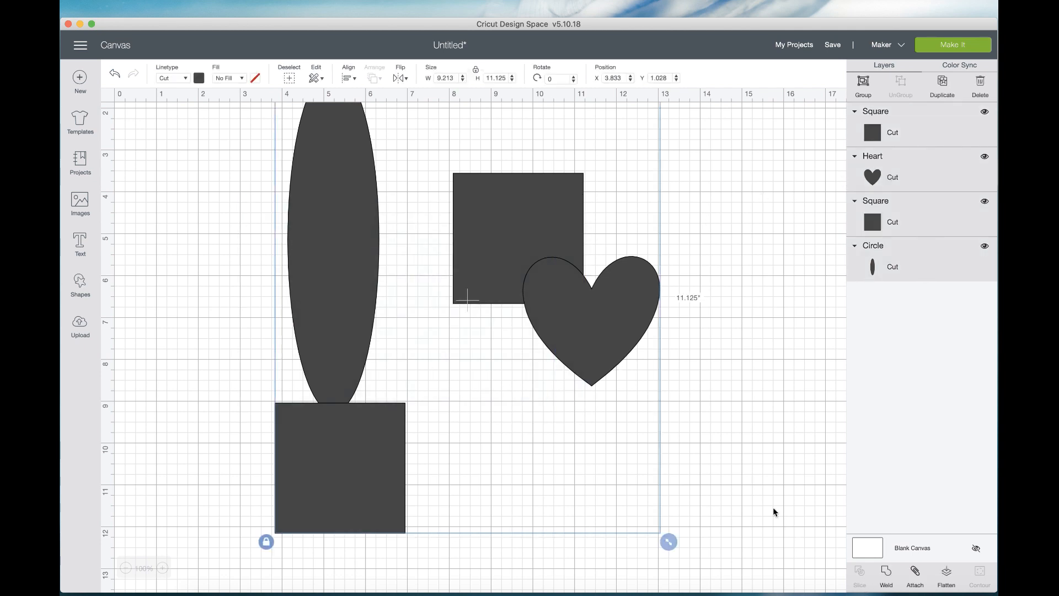
left_click(632, 499)
left_click_drag(141, 339, 424, 475)
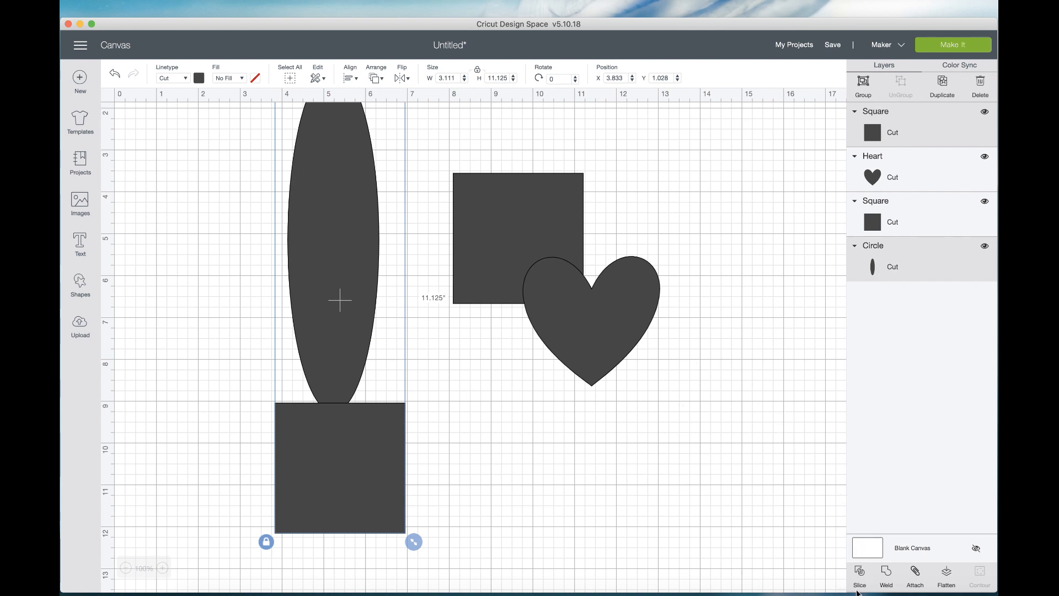
left_click(860, 577)
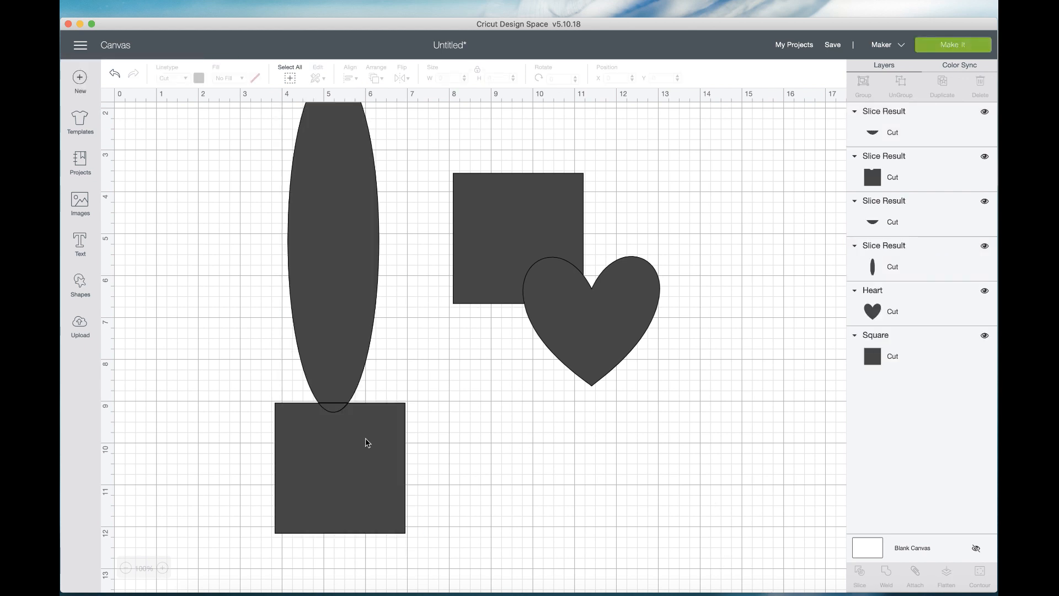
Step: Delete the notched square and both cut-off tip pieces, and move the remaining surfboard shape further down the canvas
left_click_drag(361, 450, 419, 454)
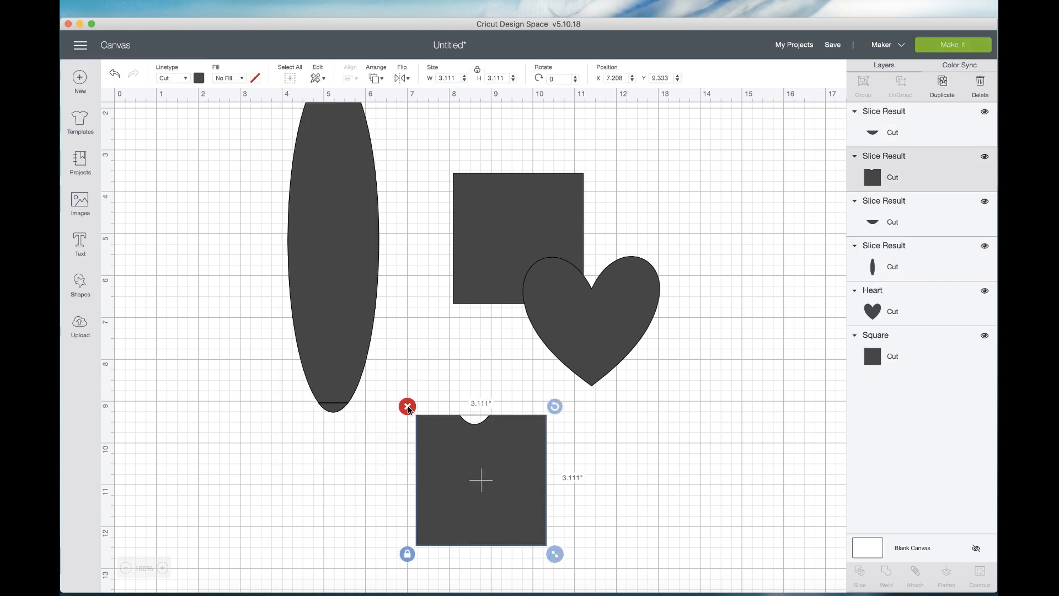
key("Delete")
left_click_drag(330, 410, 448, 428)
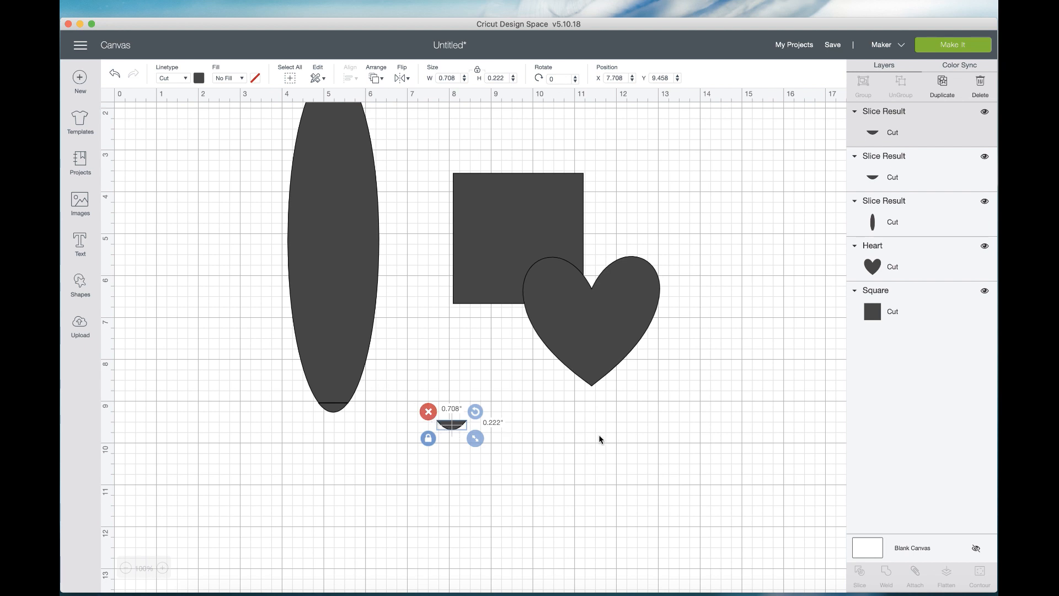
left_click(428, 411)
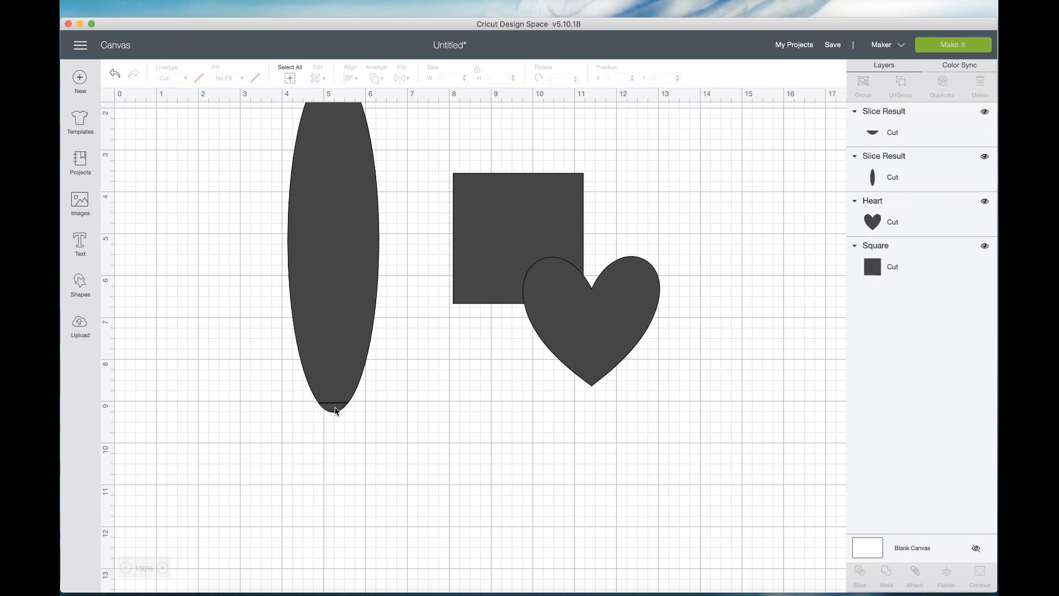
left_click_drag(336, 411, 376, 455)
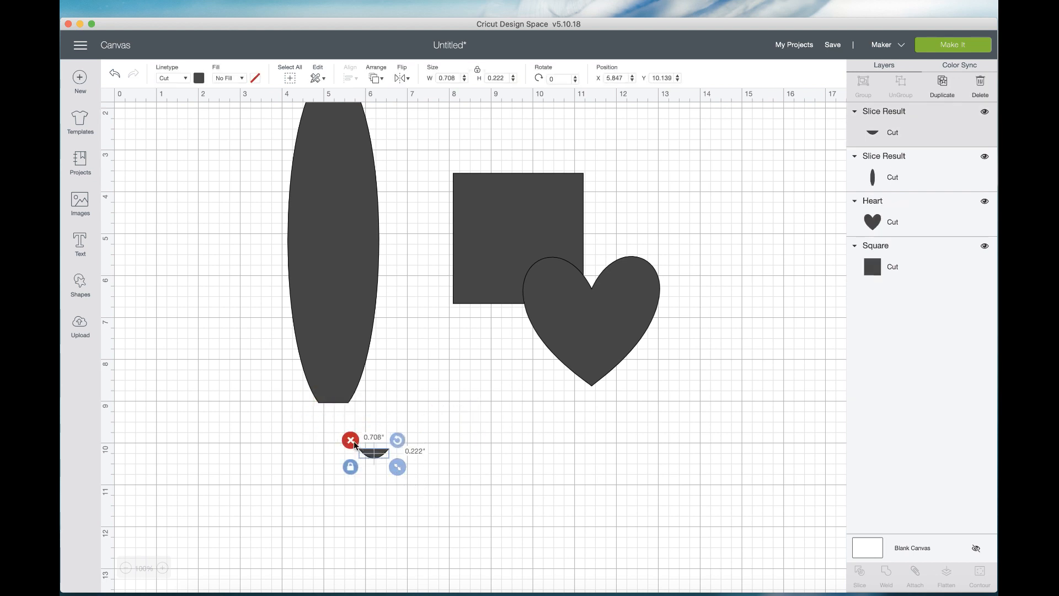
left_click(354, 444)
left_click_drag(329, 333, 330, 408)
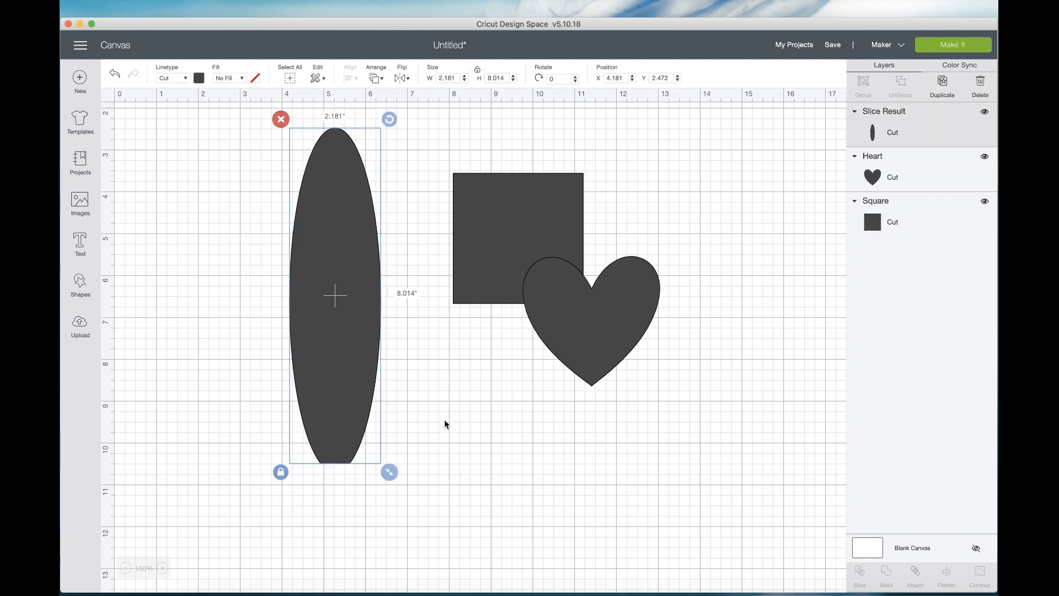
left_click(478, 439)
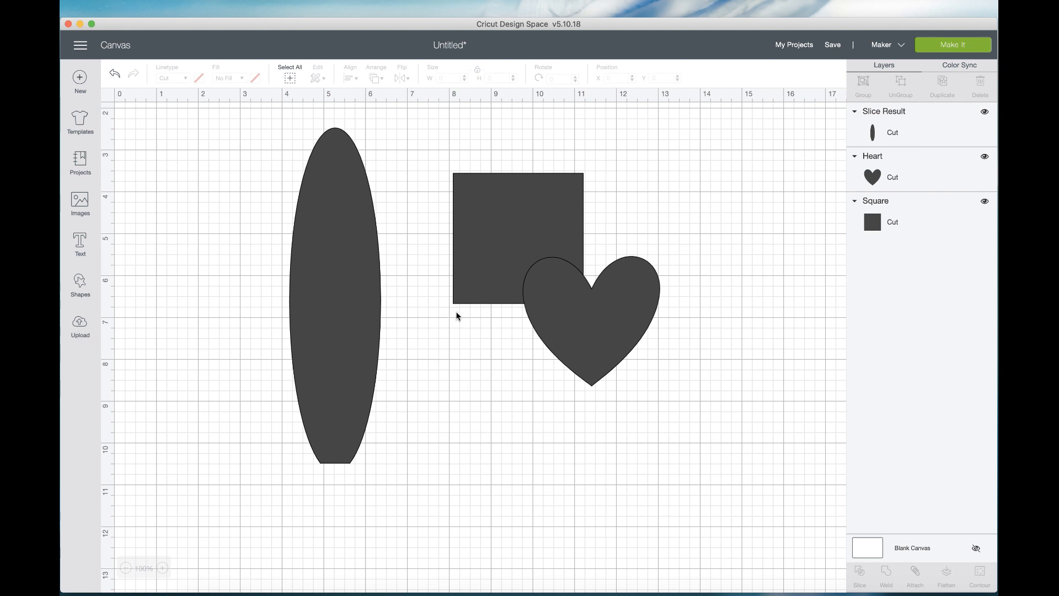
Step: Reshape the remaining square into a paddle shaft about 0.083 by 5.736 in and place it upright to the left of the board
left_click(492, 246)
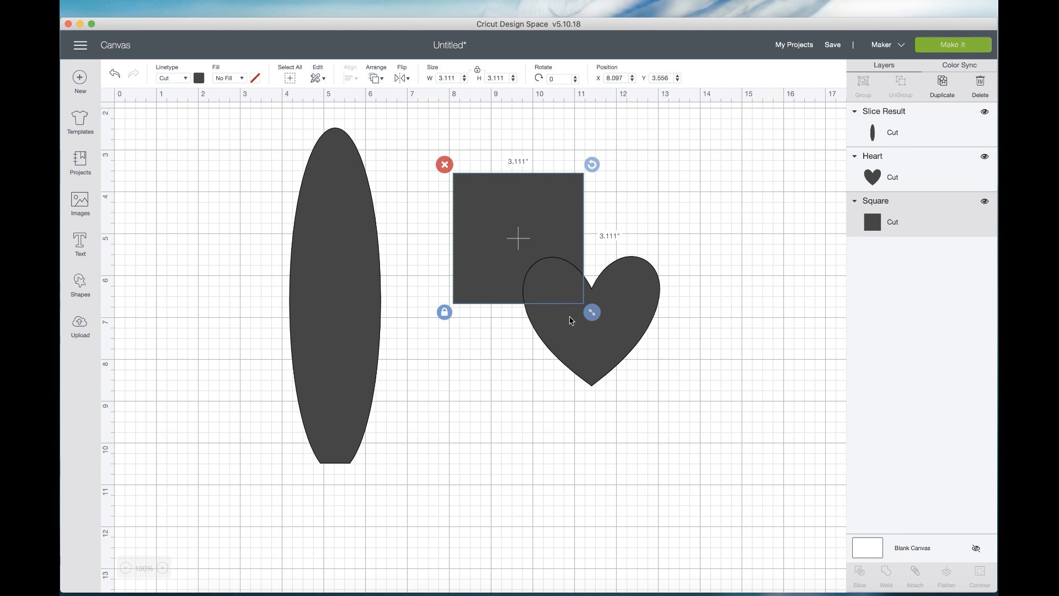
left_click_drag(592, 312, 248, 380)
left_click(444, 263)
left_click_drag(256, 424, 256, 432)
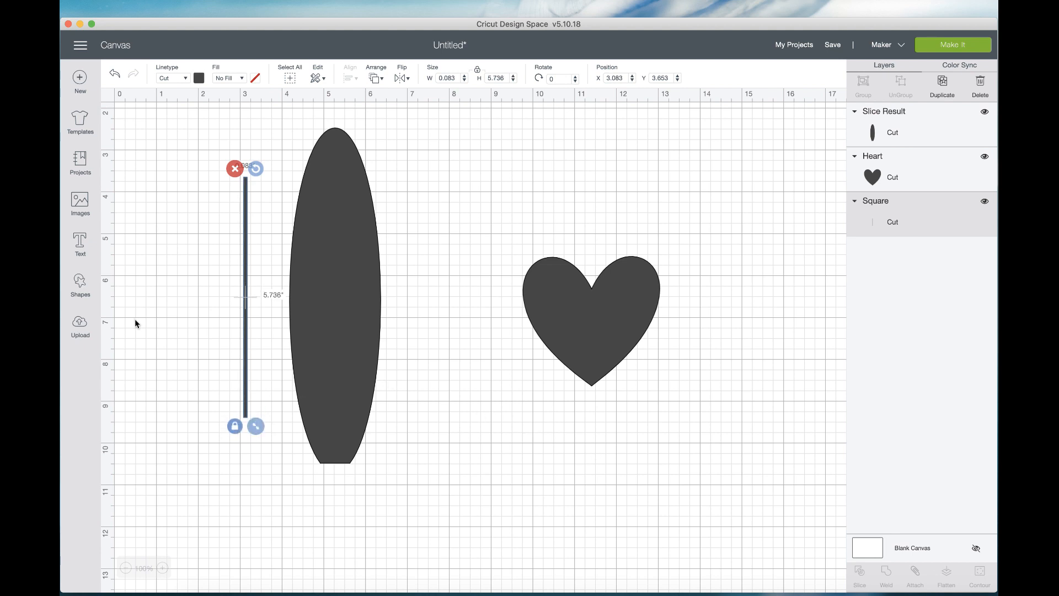
Step: Add a new circle, flatten it to about 0.431 by 0.125 in, and place it on the shaft's upper end as a handle
left_click(84, 287)
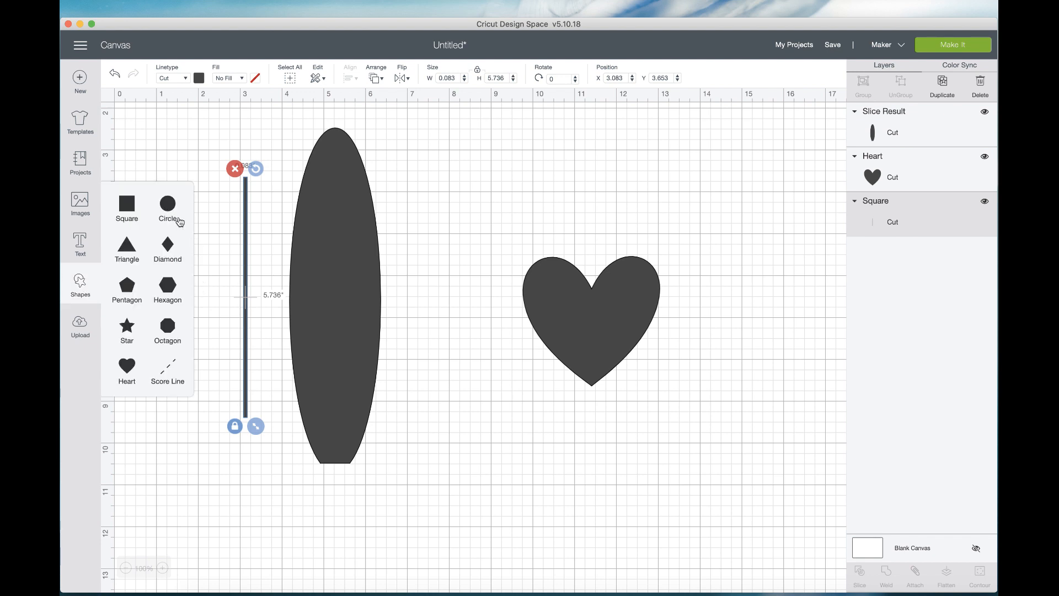
left_click(168, 208)
left_click(240, 231)
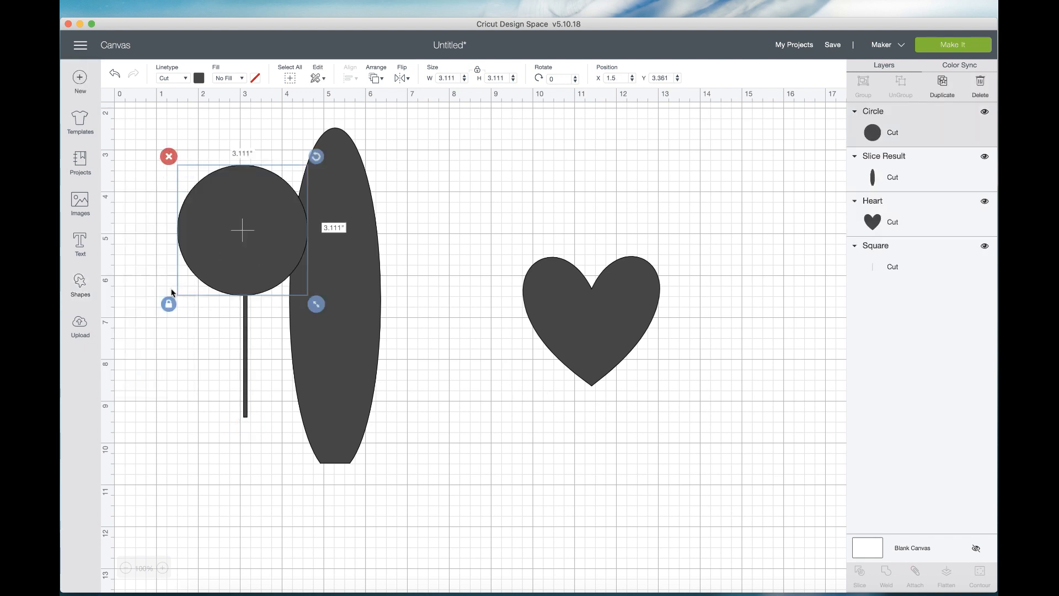
left_click_drag(316, 304, 254, 181)
left_click(442, 212)
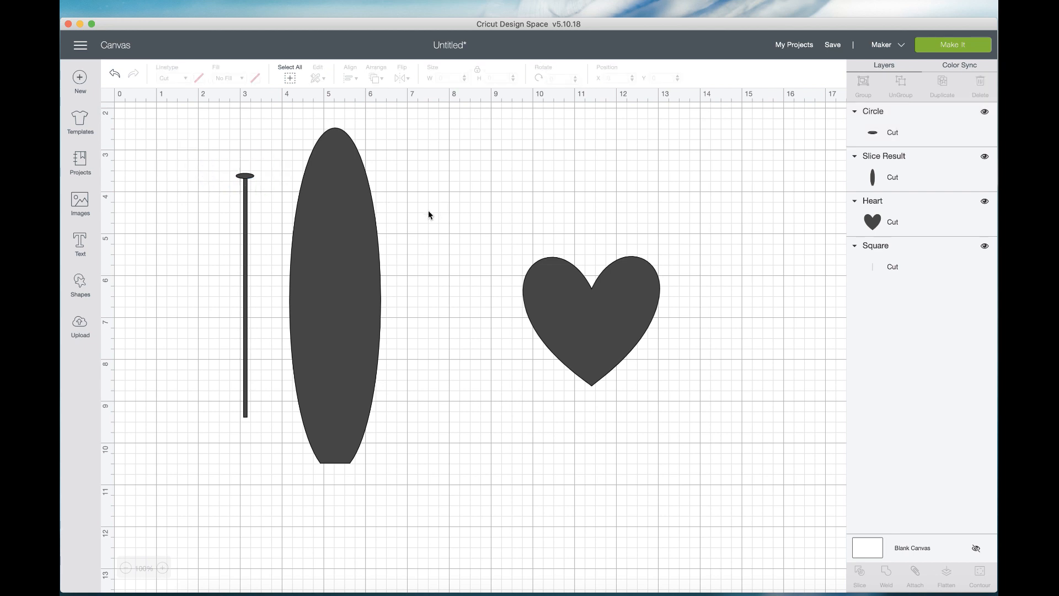
Step: Thin the paddle handle to about 0.444 by 0.069 in and seat it centred on the shaft's upper end
left_click(245, 180)
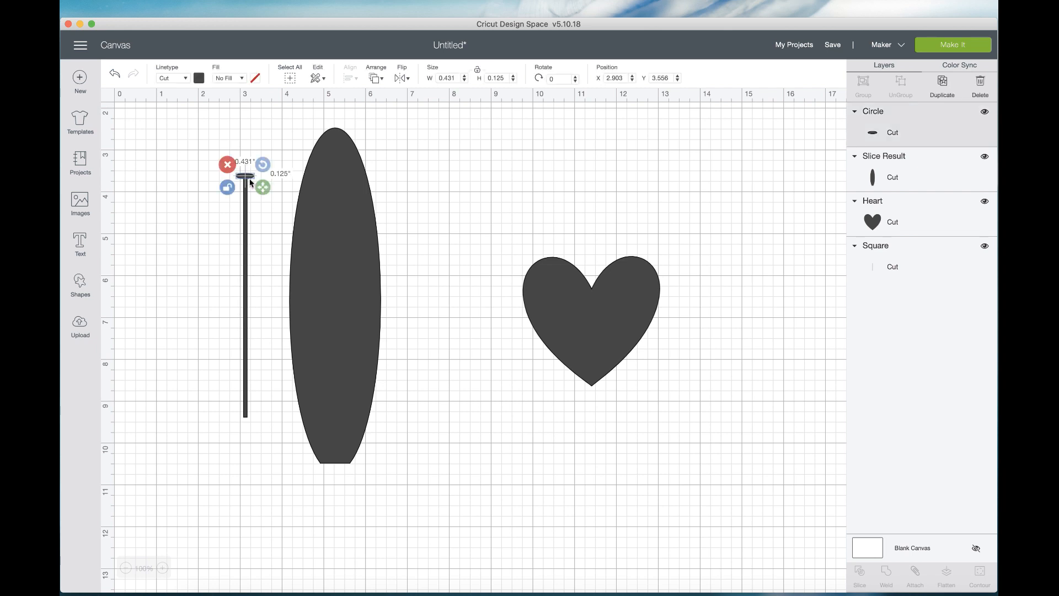
left_click_drag(260, 184, 261, 183)
left_click(275, 197)
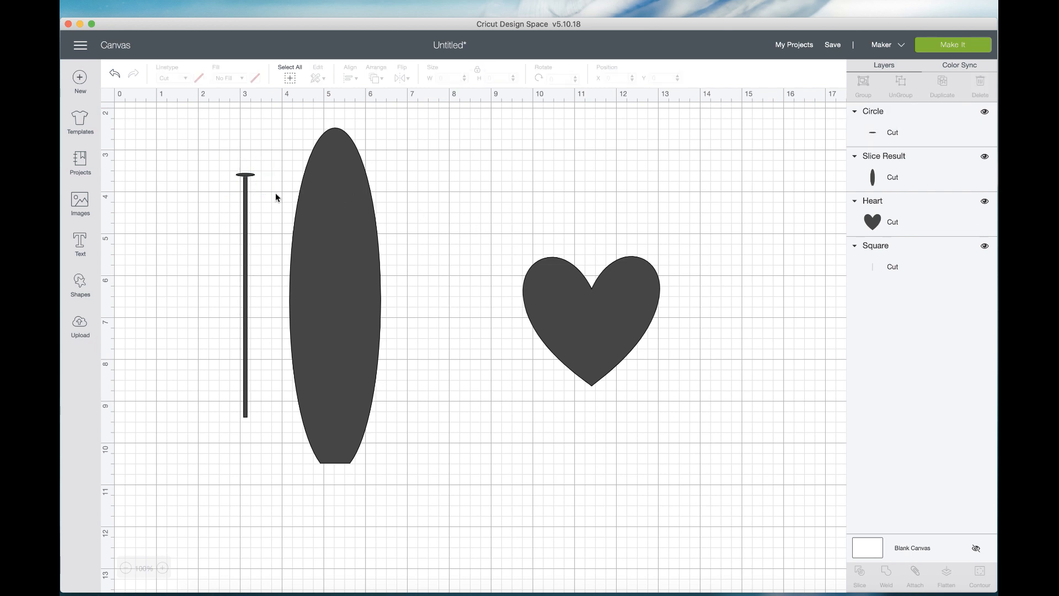
left_click(249, 177)
left_click_drag(251, 180, 251, 181)
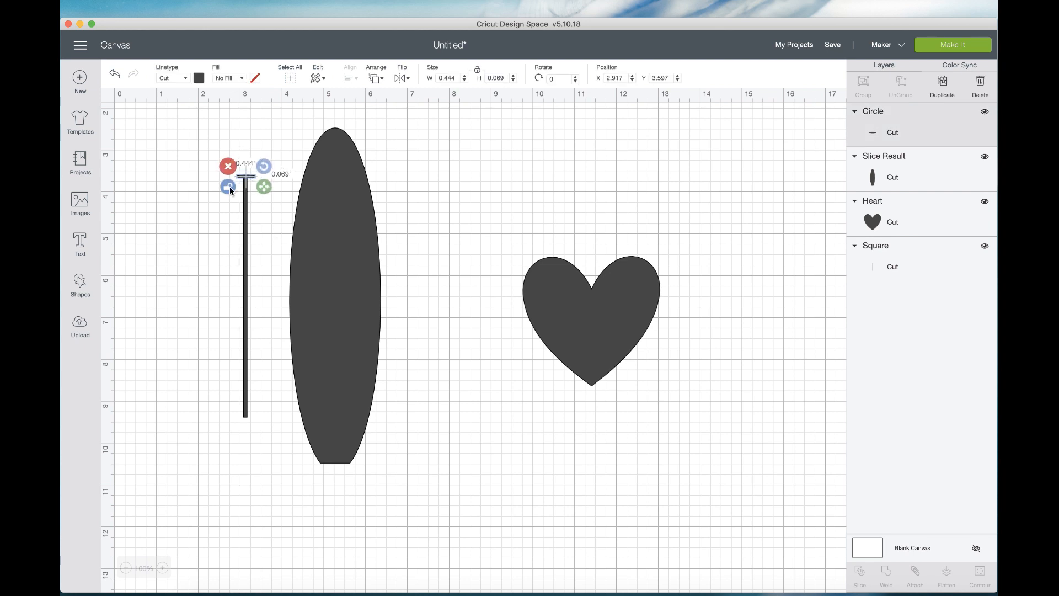
Step: Center the handle circle and the shaft horizontally on each other and weld them into one piece
left_click(250, 184)
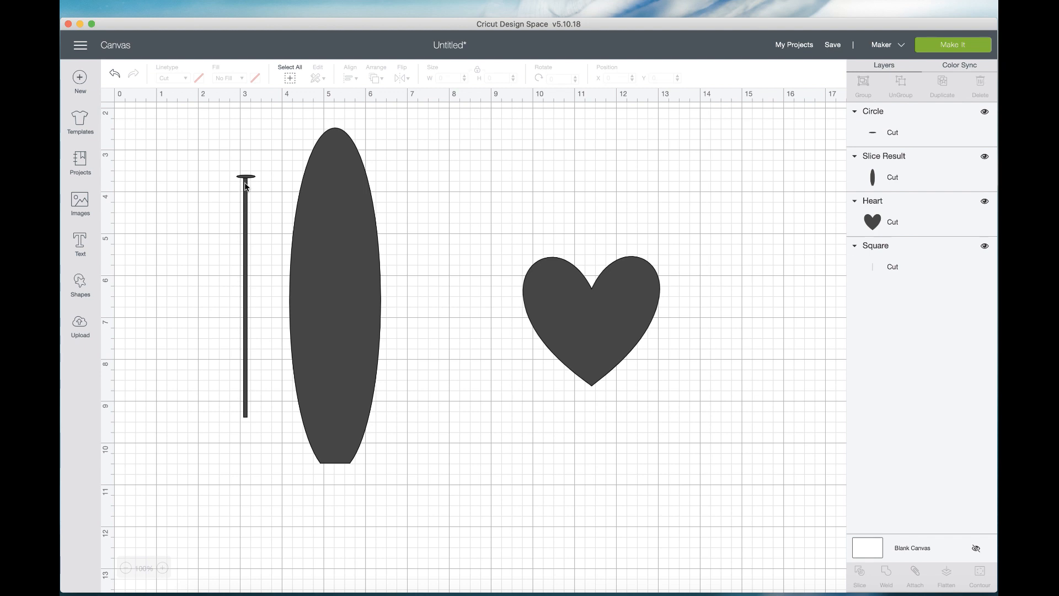
left_click_drag(214, 161, 253, 193)
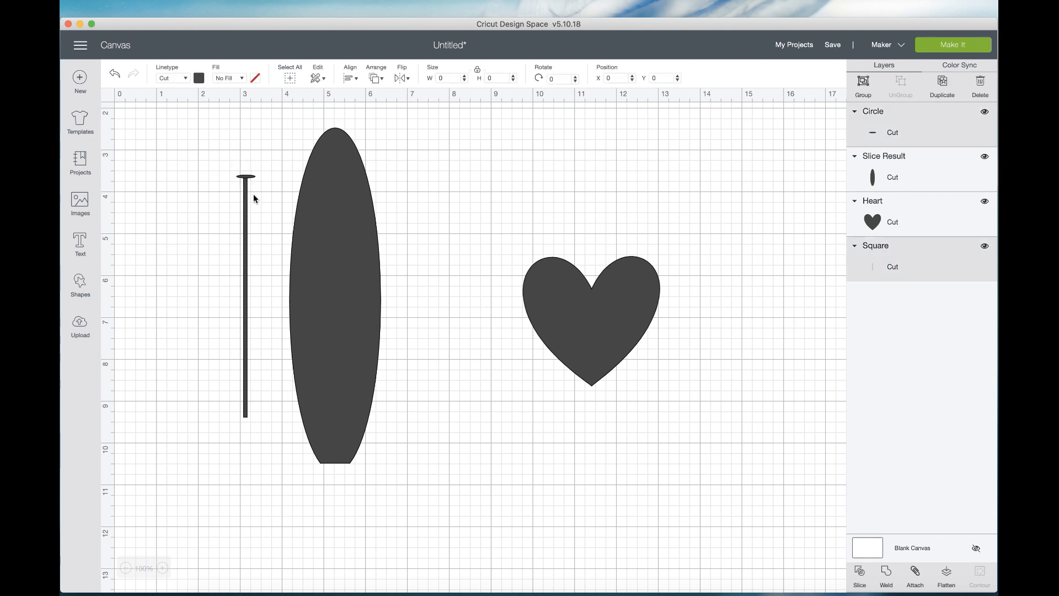
left_click(352, 77)
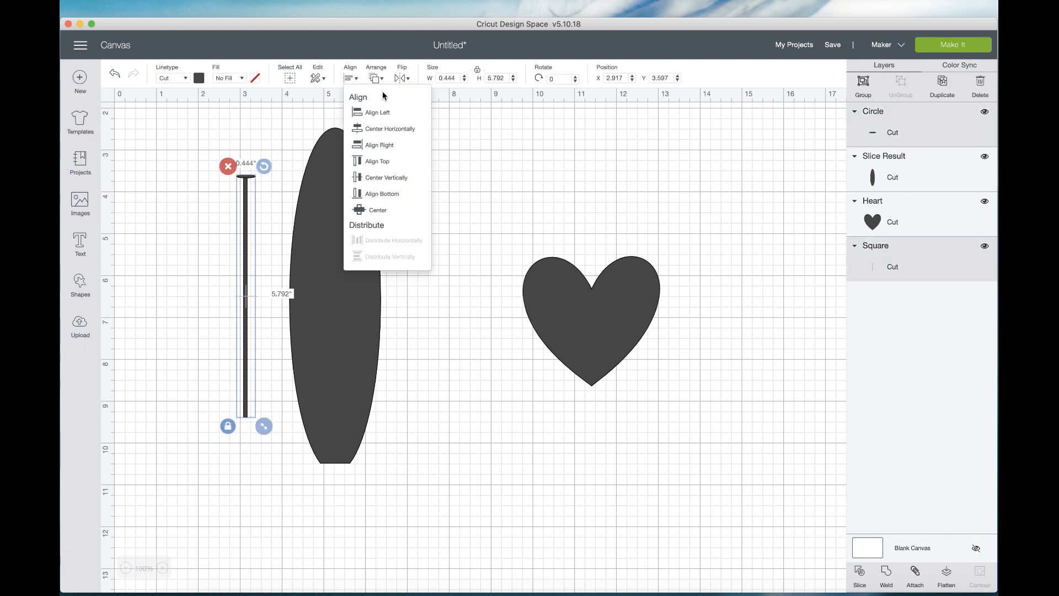
left_click(394, 133)
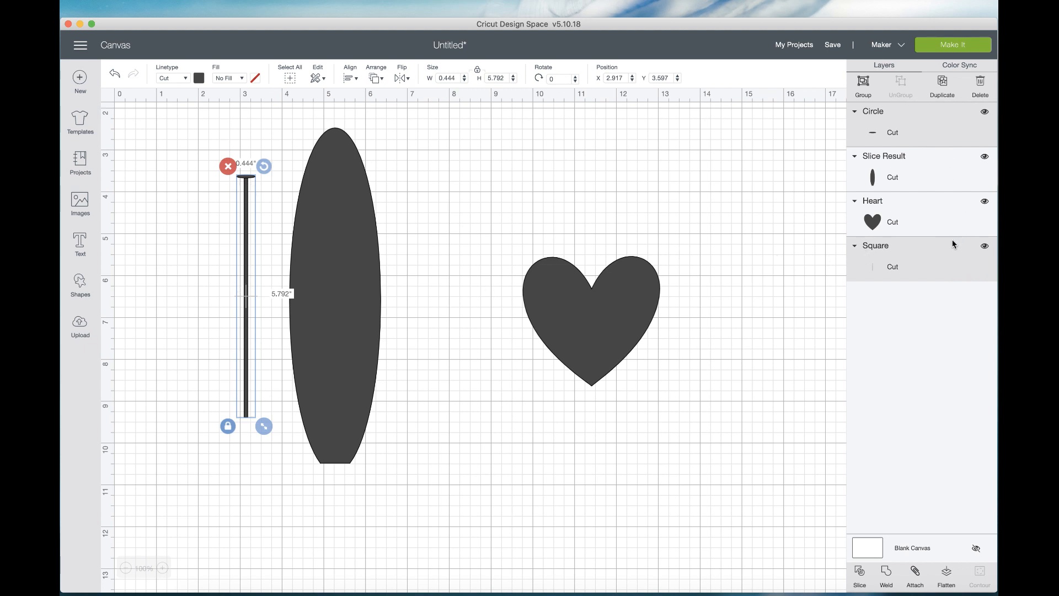
left_click(888, 574)
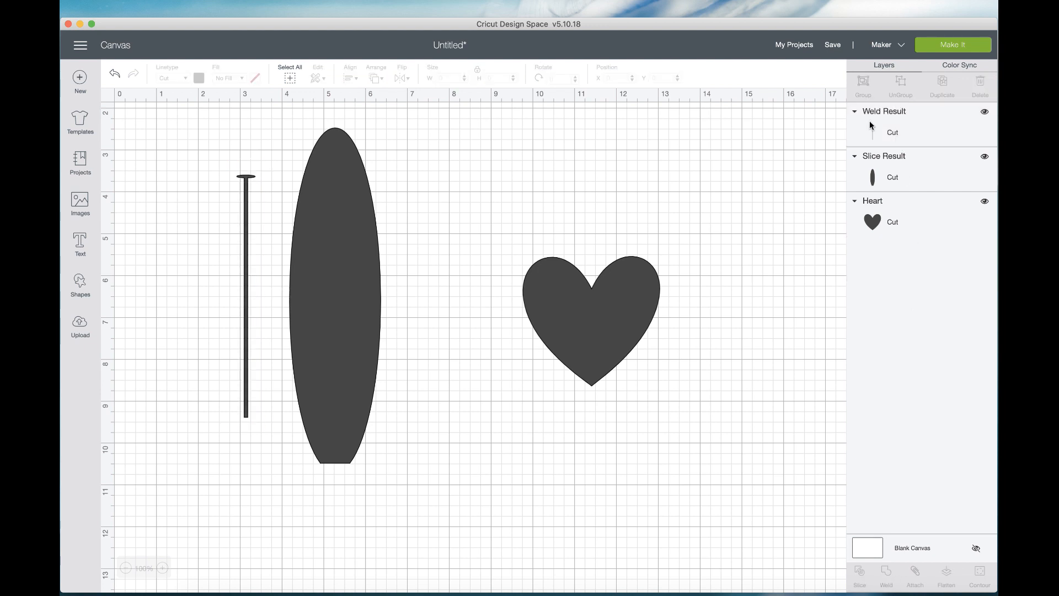
Step: Move the heart closer to the board and flip it vertically so its point faces up
left_click_drag(632, 319, 569, 298)
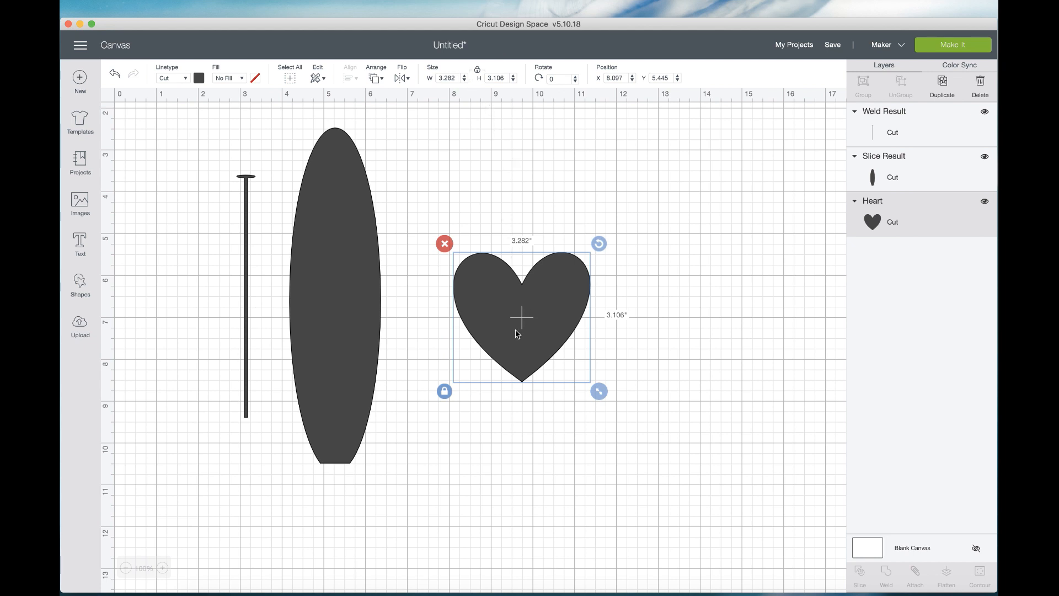
scroll(518, 330, "right", 1)
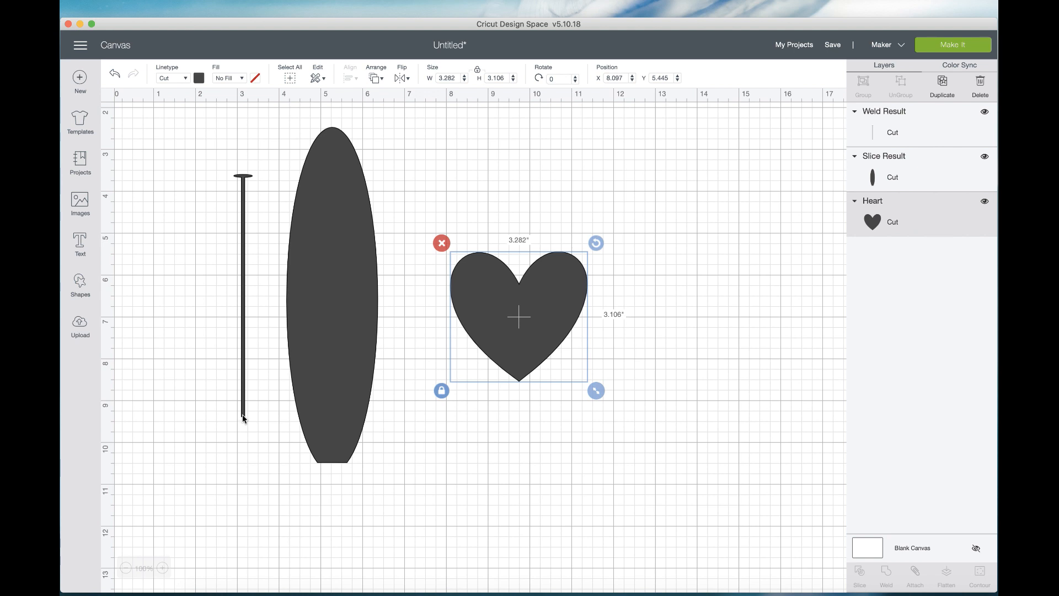
scroll(331, 364, "up", 1)
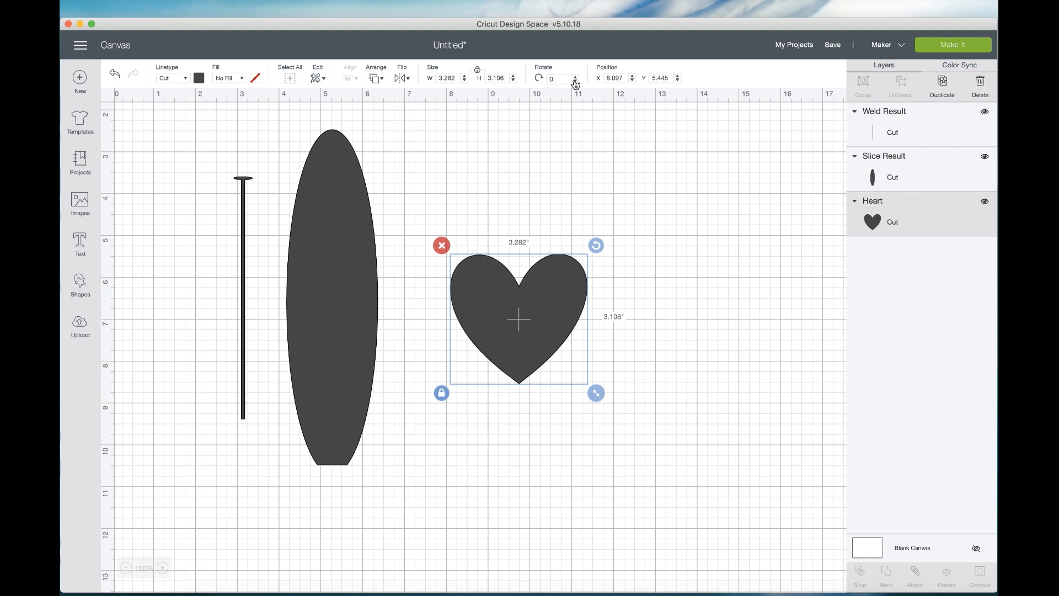
scroll(411, 84, "down", 1)
left_click(409, 79)
left_click(420, 116)
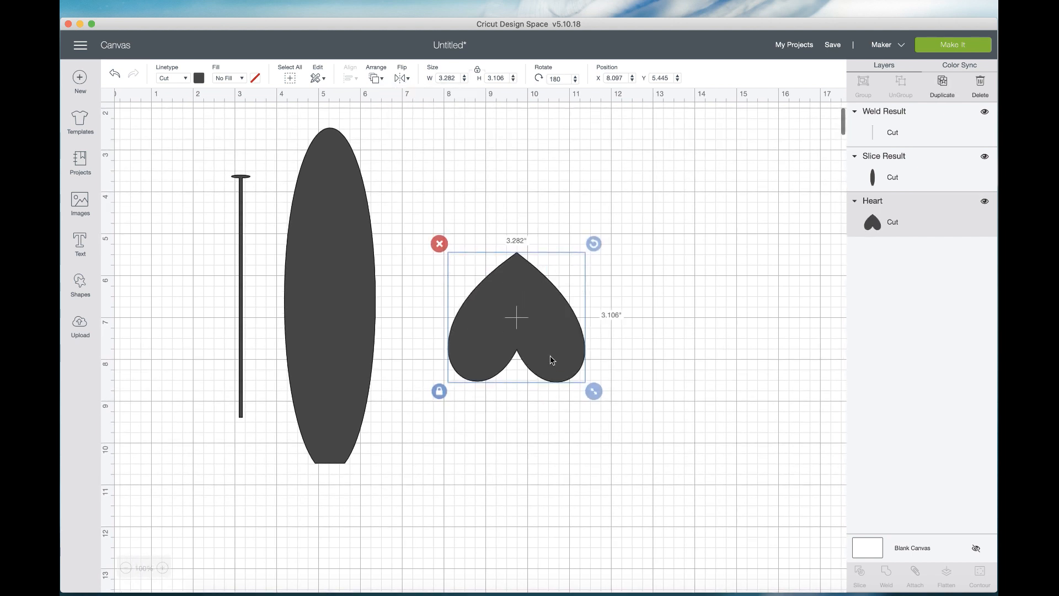
Step: Unlock the heart's proportions, narrow it, and place its point at the lower end of the paddle shaft
left_click(439, 392)
scroll(513, 398, "up", 1)
left_click_drag(592, 396, 528, 393)
left_click_drag(440, 393, 242, 509)
left_click(237, 568)
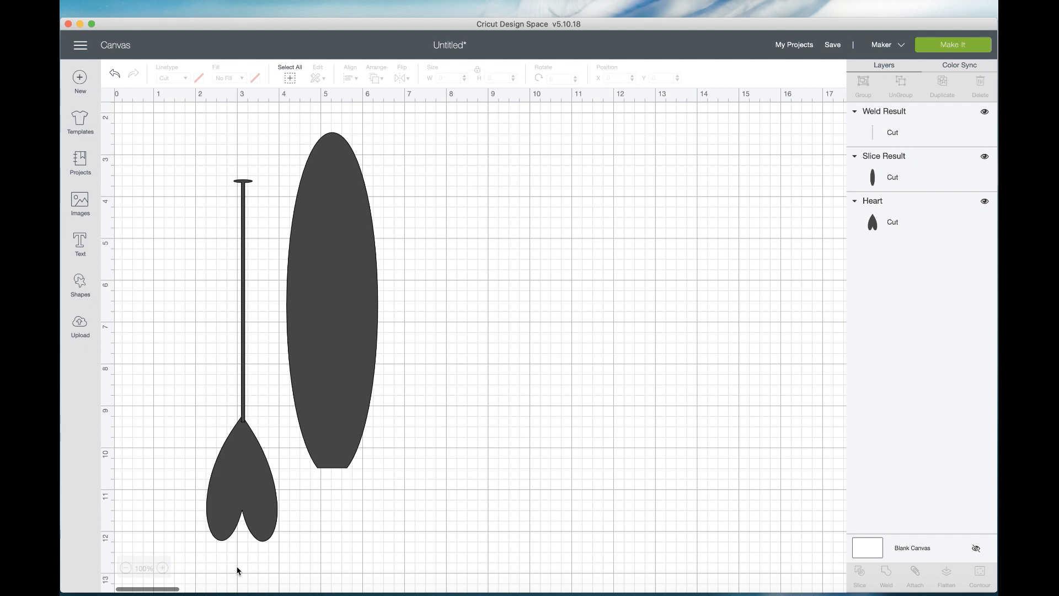
Step: Shrink the heart to a paddle blade about 0.991 in wide and seat its point over the shaft's lower end
left_click(256, 513)
left_click_drag(283, 548, 251, 466)
left_click(321, 508)
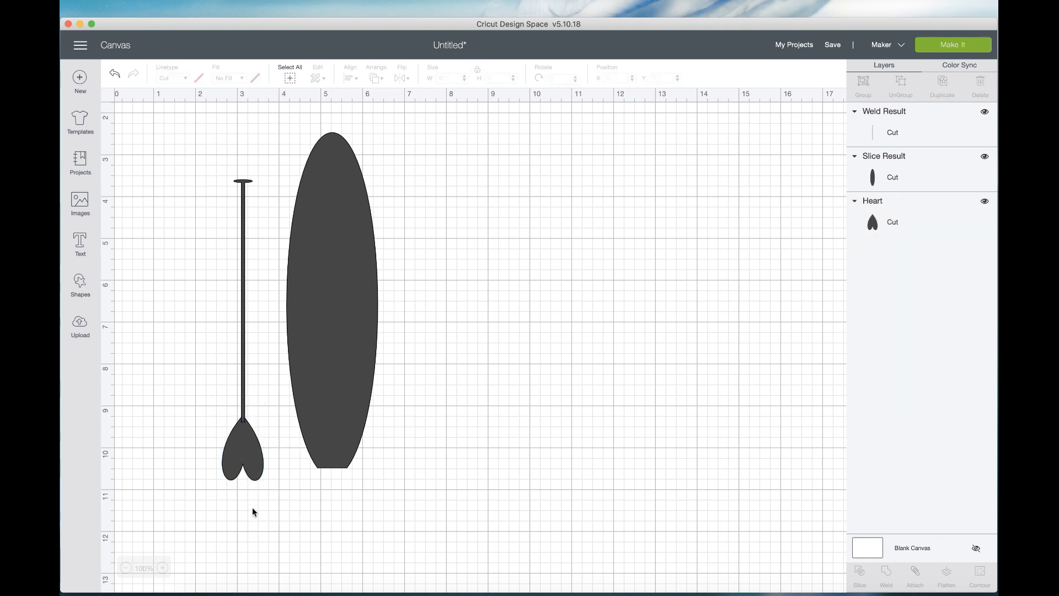
left_click_drag(249, 465, 250, 458)
left_click(303, 479)
Step: Align the bottom edges of the board and the heart-shaped blade
left_click_drag(448, 480, 161, 434)
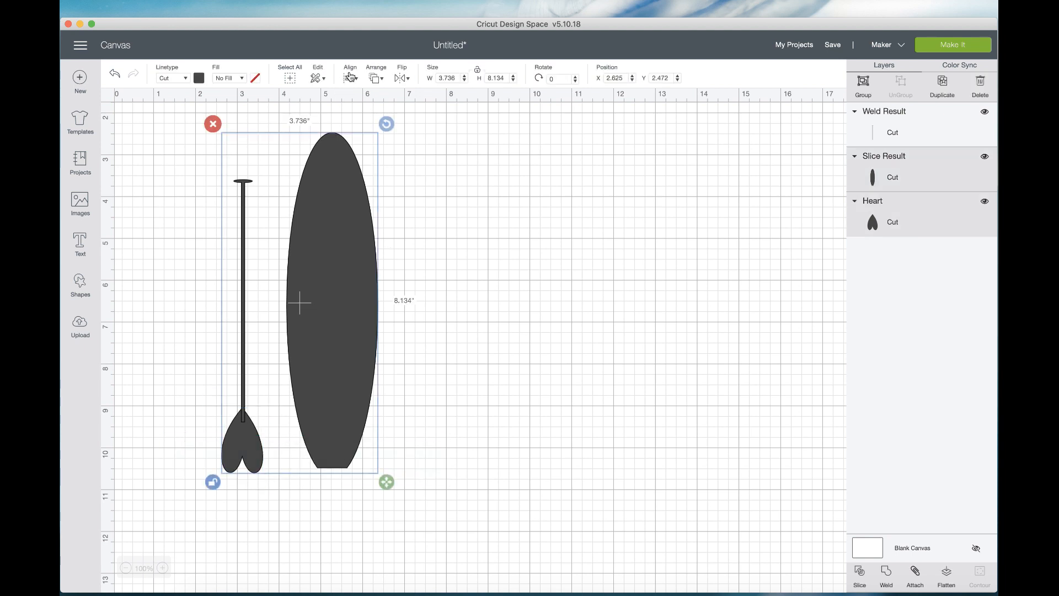
left_click(351, 77)
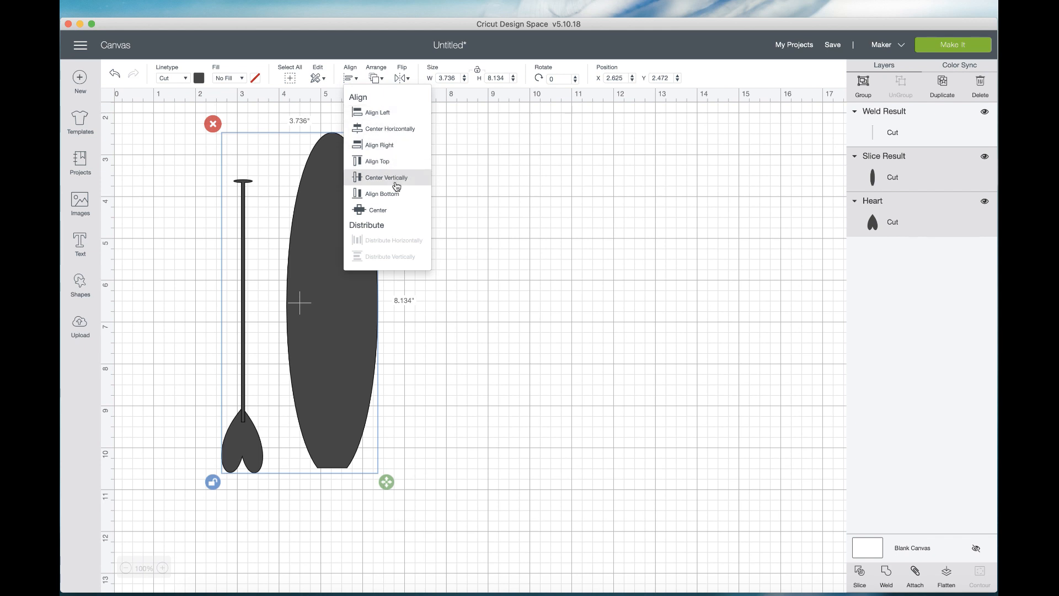
left_click(396, 194)
left_click(462, 378)
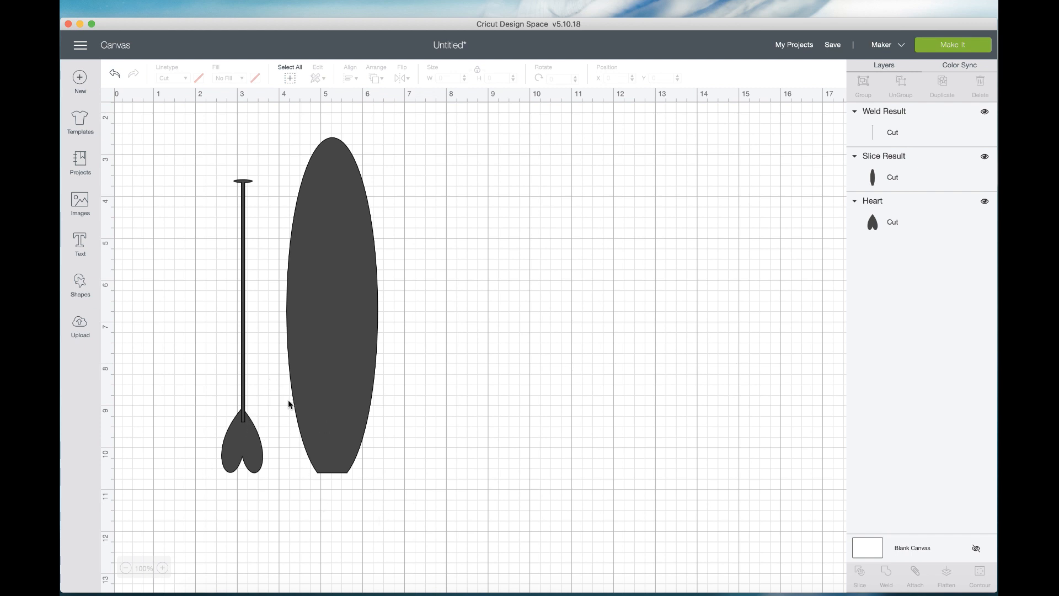
Step: Move the shaft down to about Y 3.639 so its lower end overlaps the blade
left_click_drag(245, 245, 245, 252)
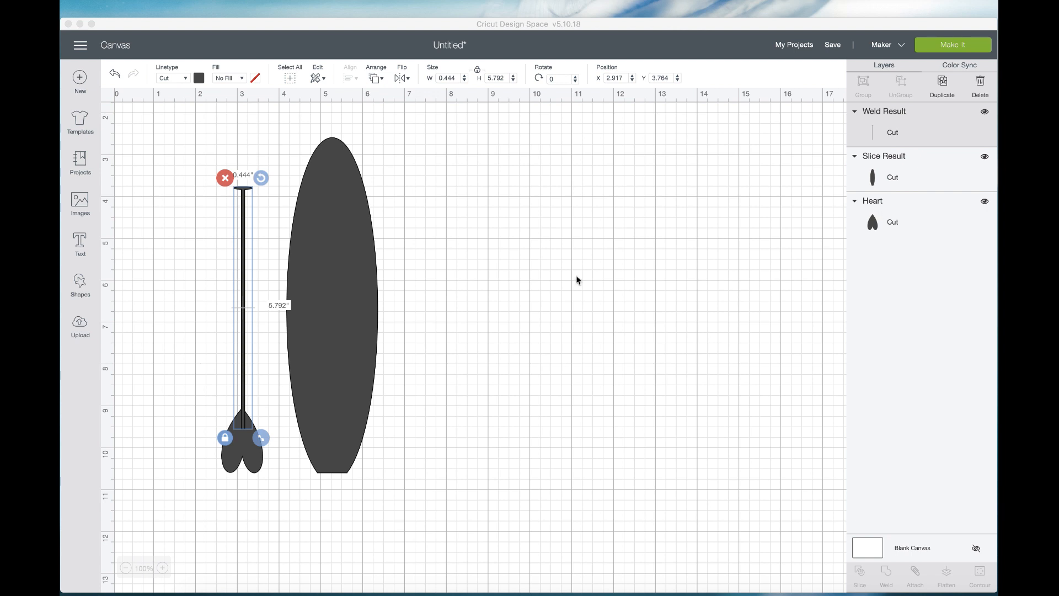
left_click(243, 298)
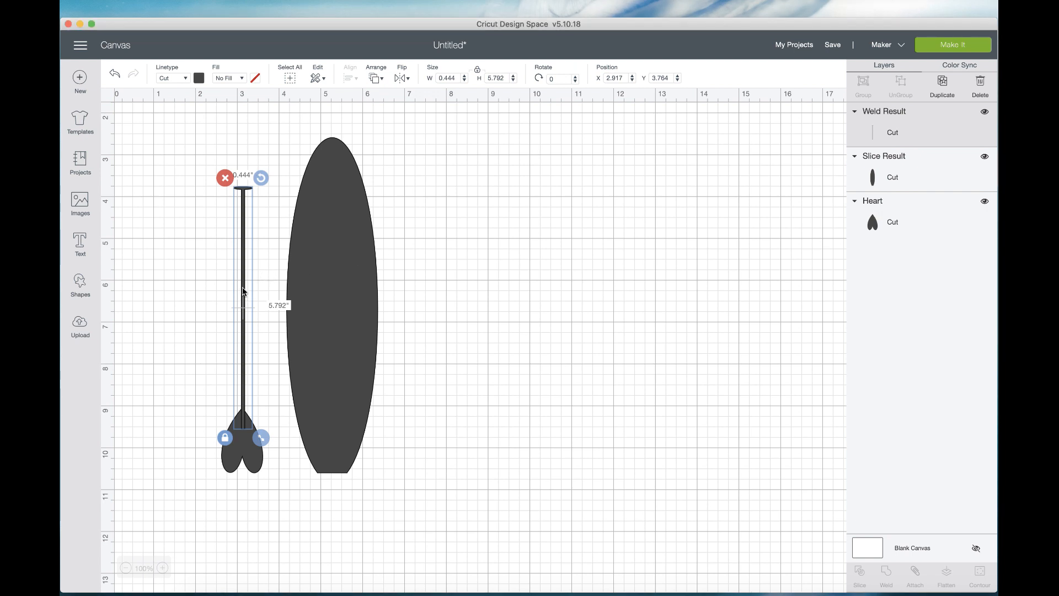
left_click_drag(243, 291, 244, 286)
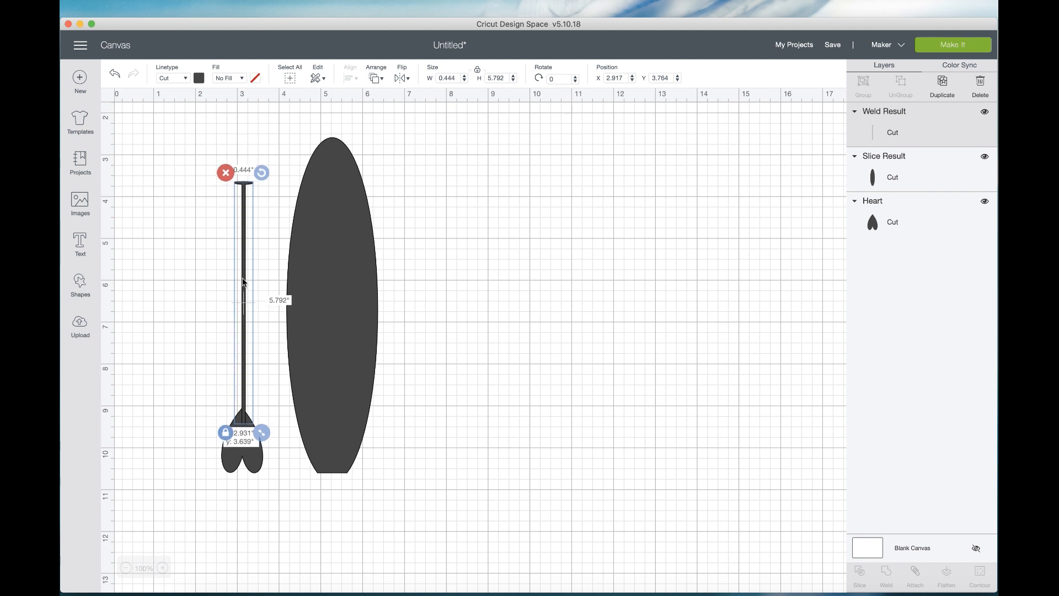
left_click(464, 380)
Step: Center the shaft and the heart blade horizontally on each other and weld them into one paddle
left_click_drag(205, 406, 252, 426)
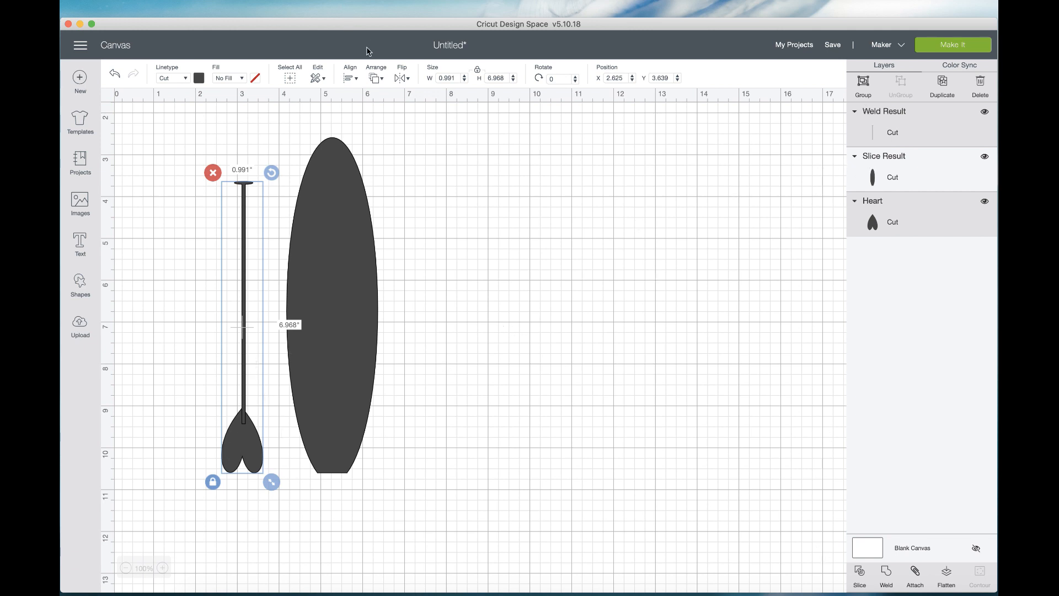
left_click(350, 80)
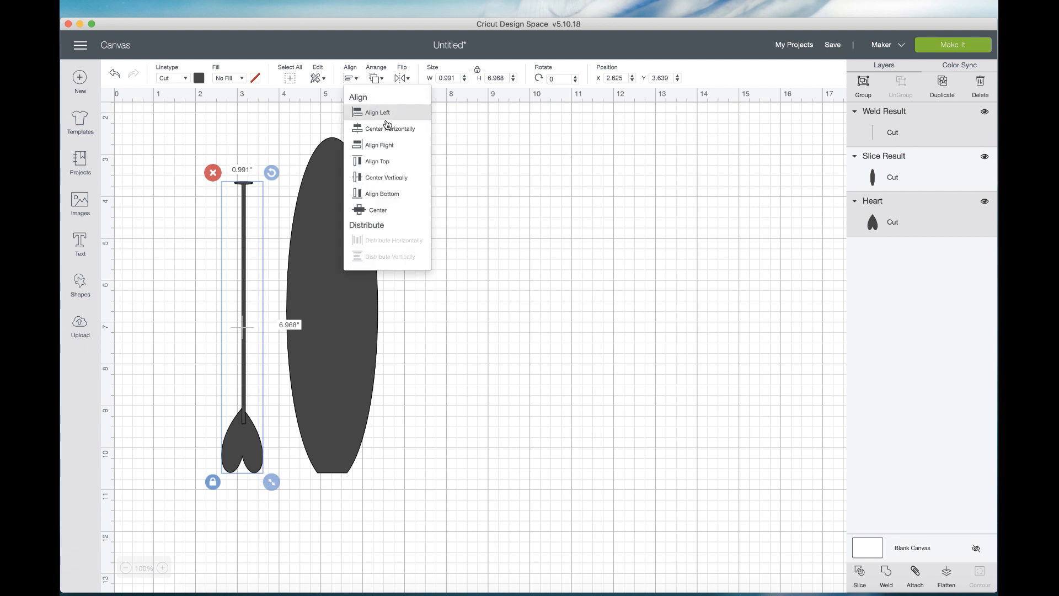
left_click(388, 128)
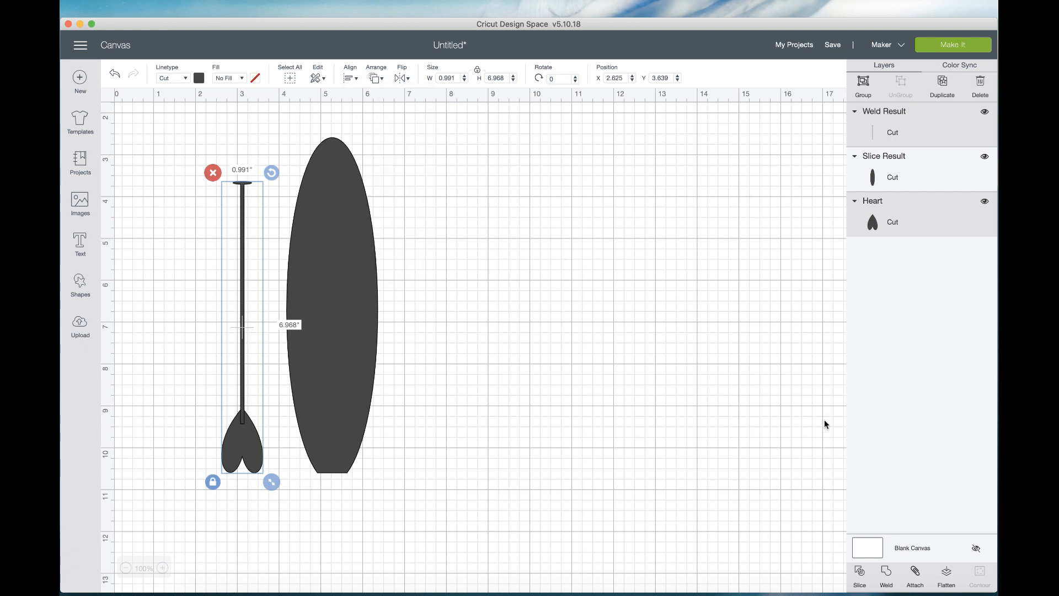
left_click(887, 574)
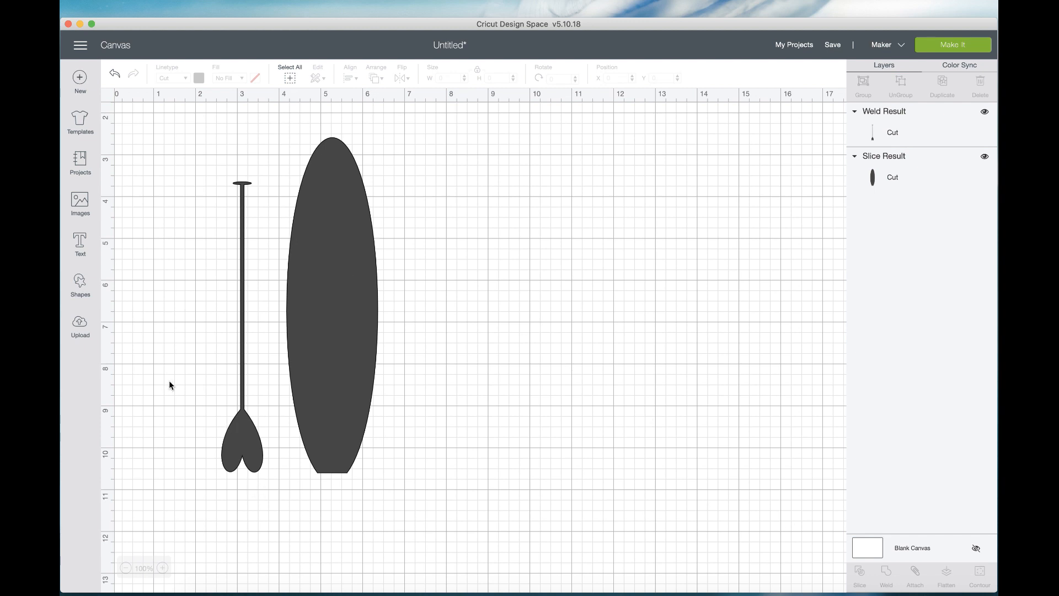
Step: Add a new circle, shrink it to about 1.014 in, and place it beside the paddle blade
left_click(80, 284)
left_click(163, 217)
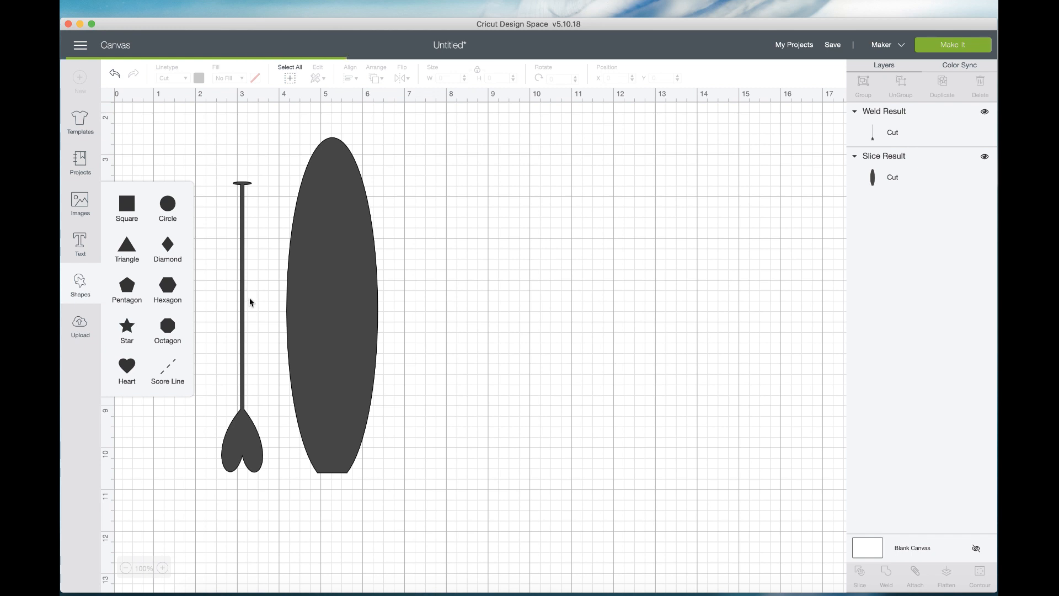
left_click_drag(290, 296, 250, 395)
left_click_drag(226, 360, 287, 475)
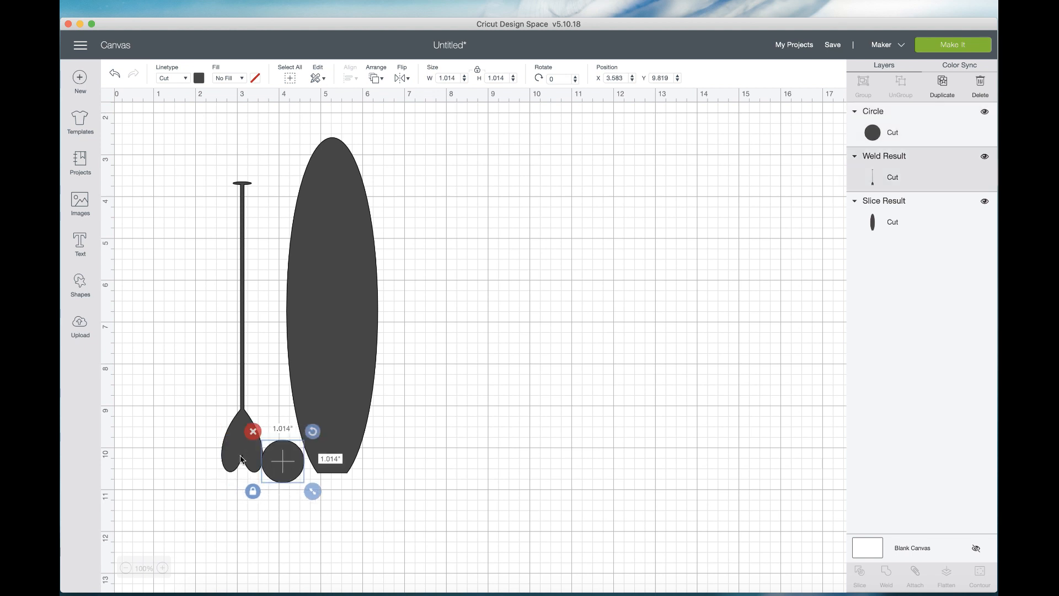
Step: Check the paddle's width and set the circle's width to .991 in to match it
left_click(241, 459)
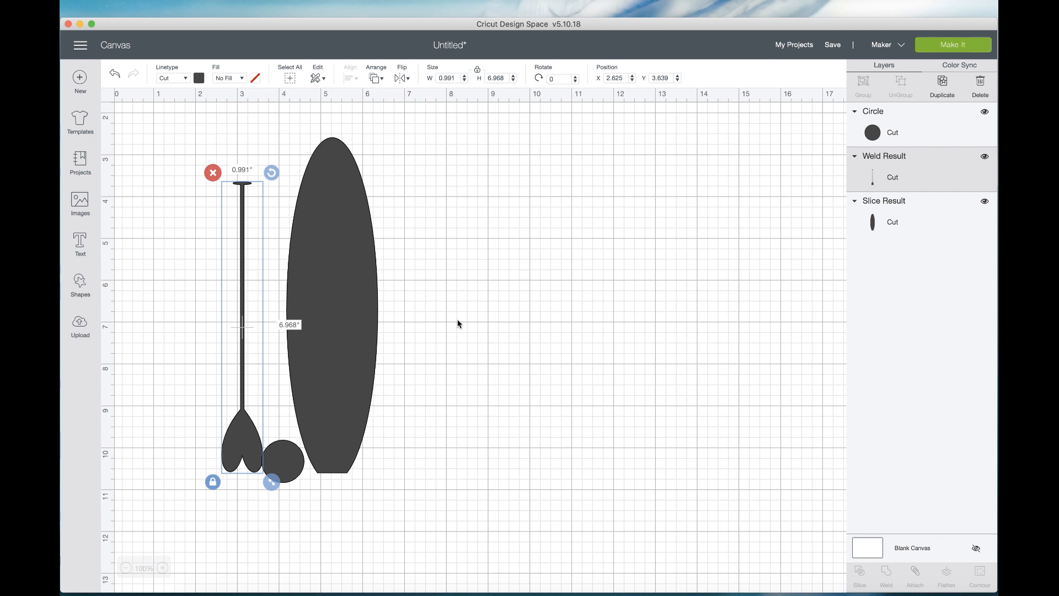
left_click(289, 469)
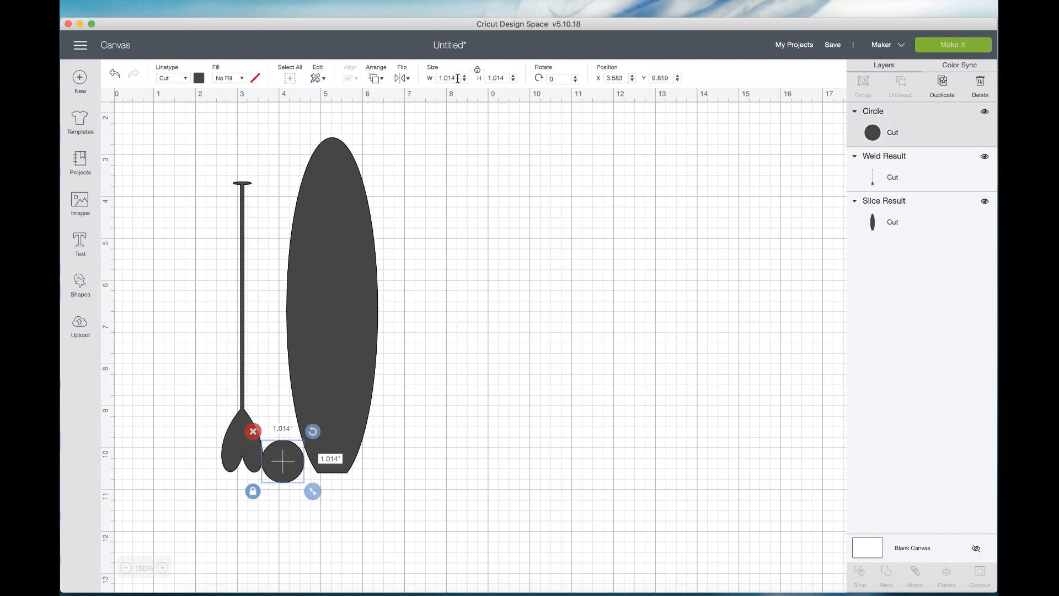
key("BackSpace")
key("Return")
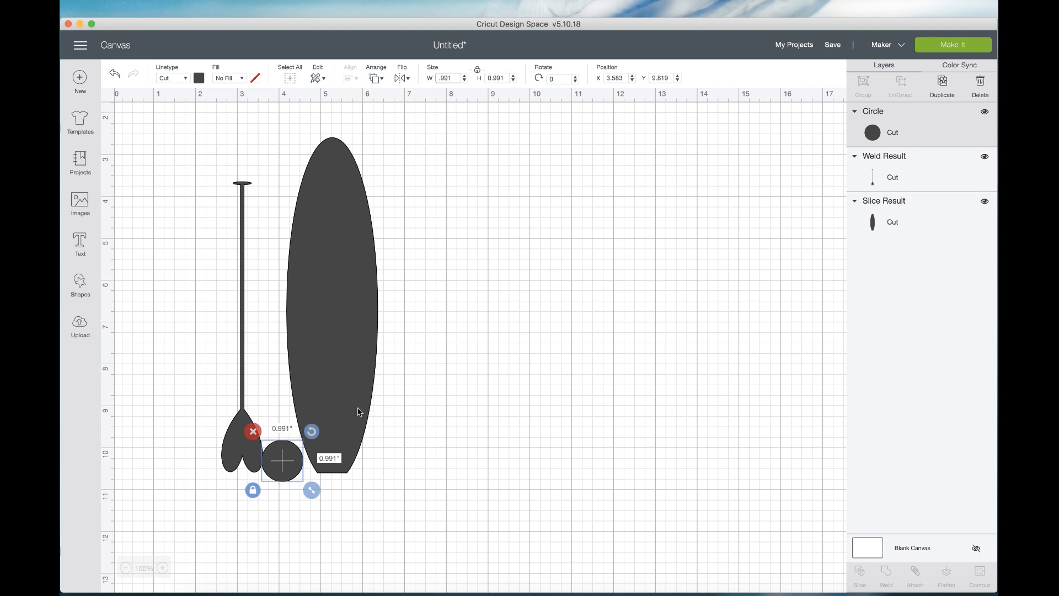
Step: Move the circle over the notch at the blade's lower end, at about X 2.611, Y 9.75
left_click_drag(286, 457, 252, 460)
left_click(435, 490)
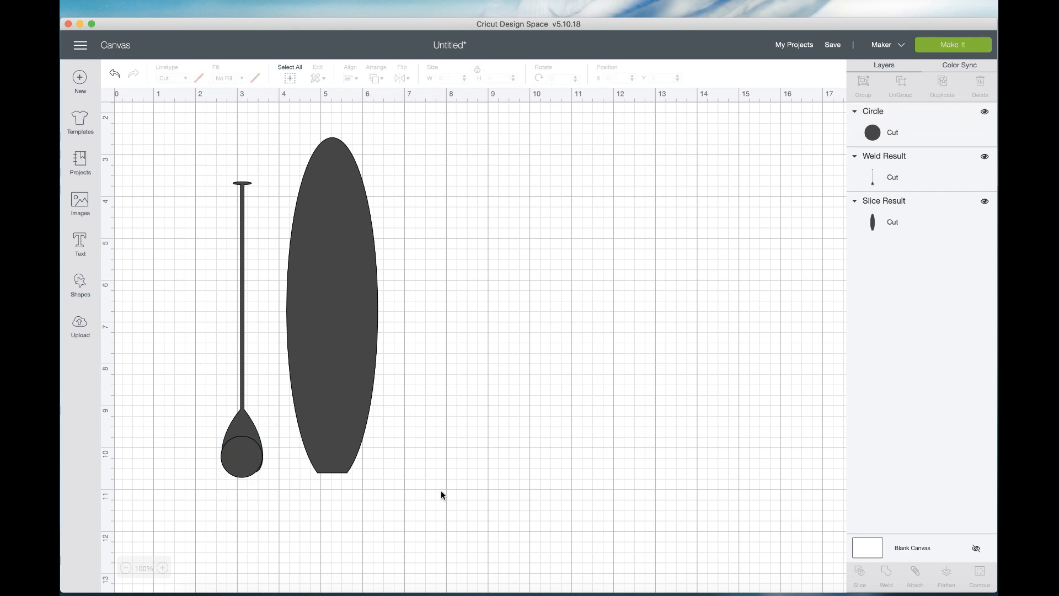
left_click(256, 473)
left_click(238, 478)
left_click(247, 472)
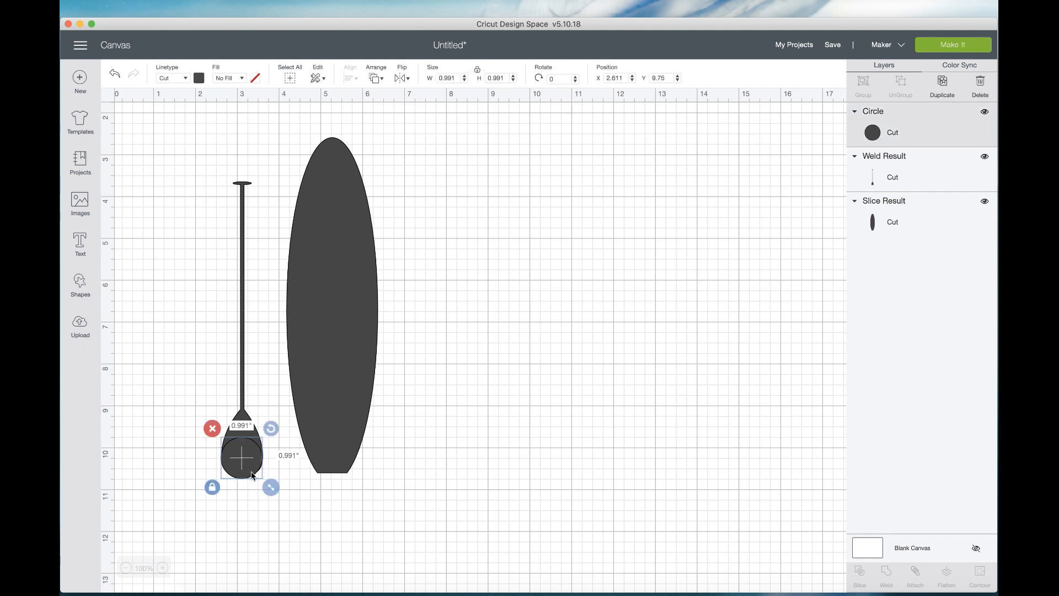
Step: Center the circle and the paddle horizontally on each other
left_click(308, 508)
left_click_drag(193, 438, 258, 466)
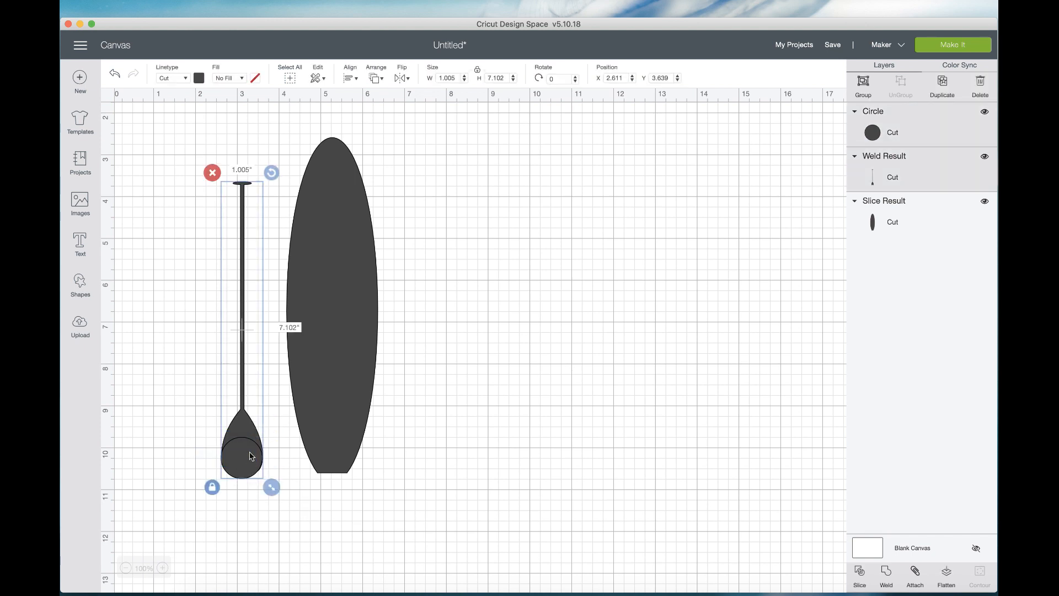
left_click(351, 78)
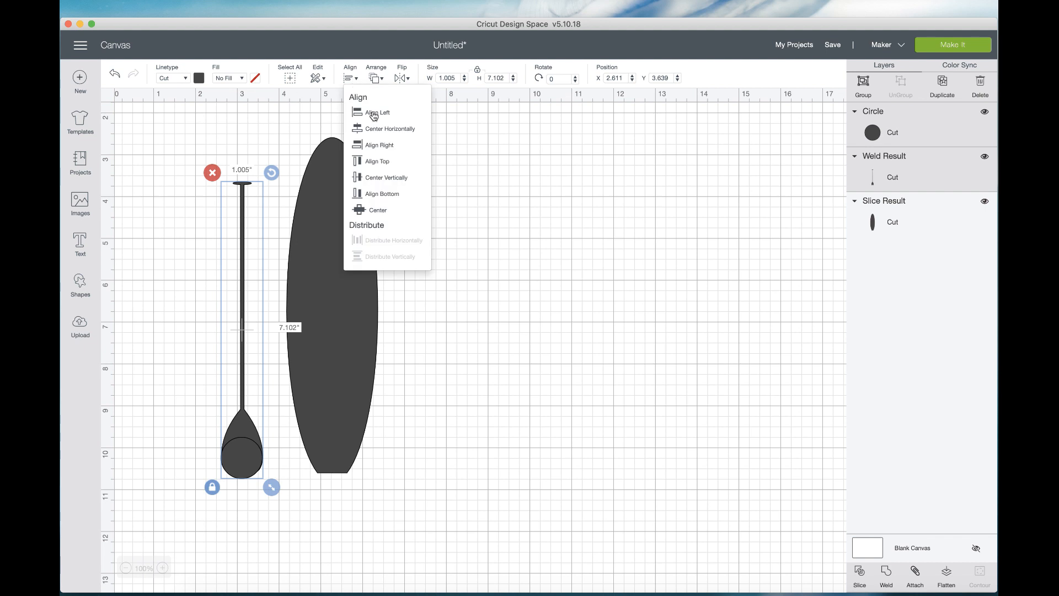
left_click(381, 131)
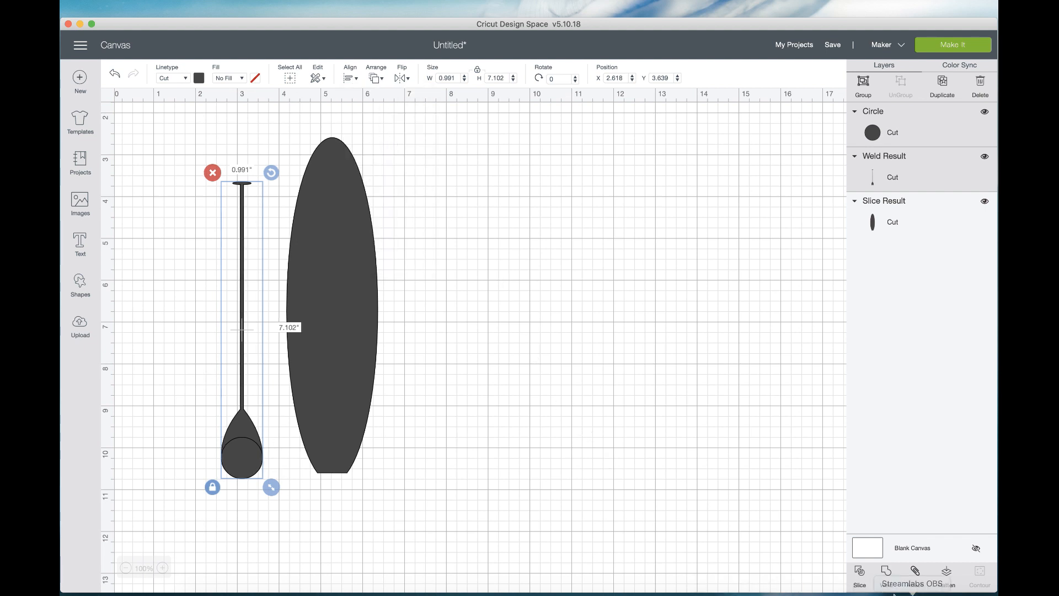
left_click(474, 508)
Step: Unlock the circle's proportions, flatten it to about 0.991 by 0.685 in, and seat it over the blade's notch
left_click(238, 463)
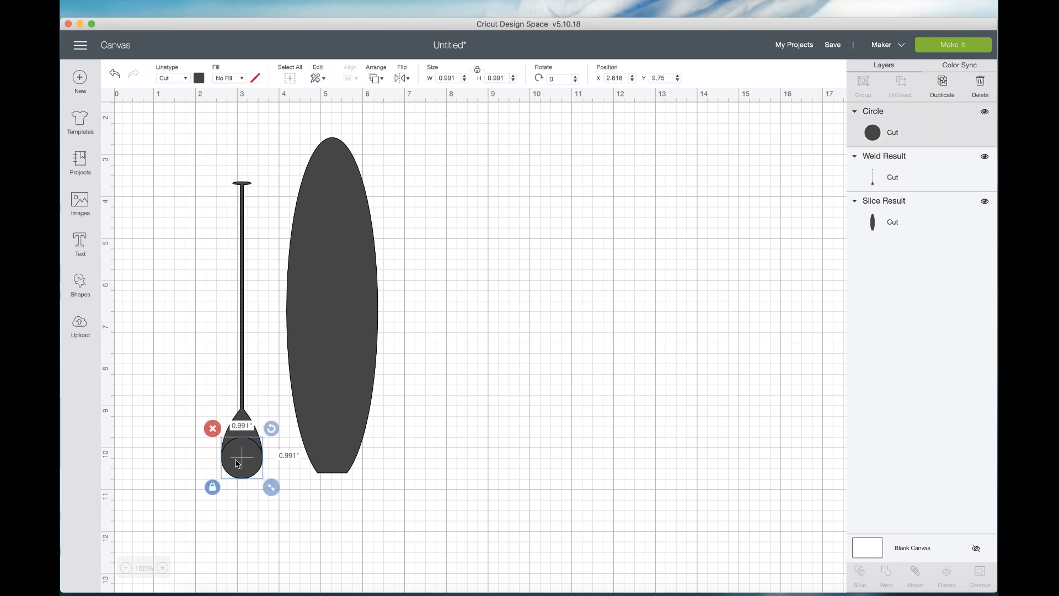
left_click(210, 487)
left_click_drag(271, 487, 244, 470)
left_click(429, 529)
left_click(289, 482)
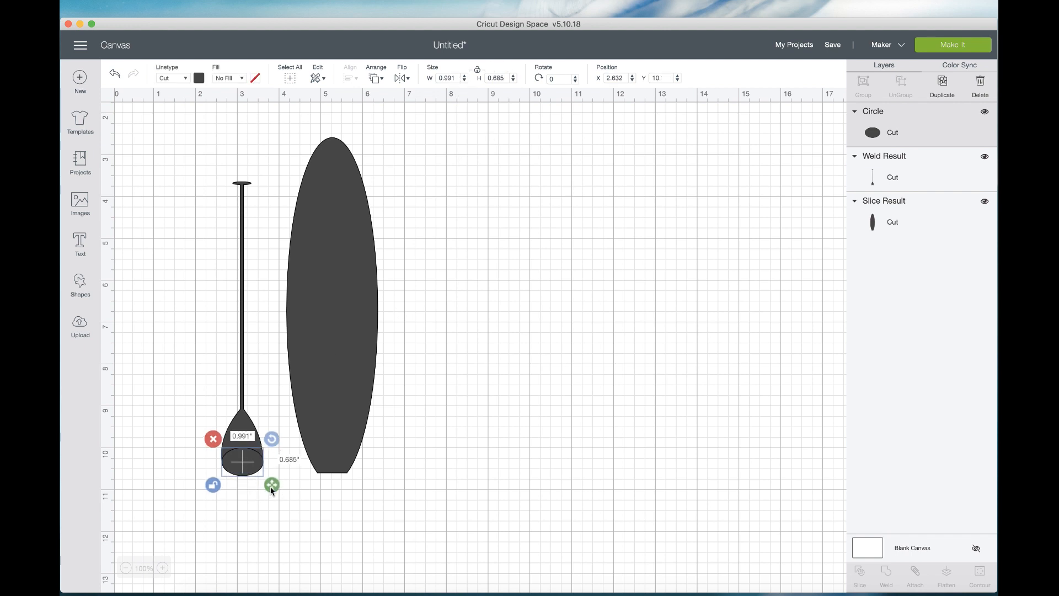
Step: Try centering the circle and paddle horizontally and welding them together, and undo the weld
left_click_drag(274, 500, 219, 391)
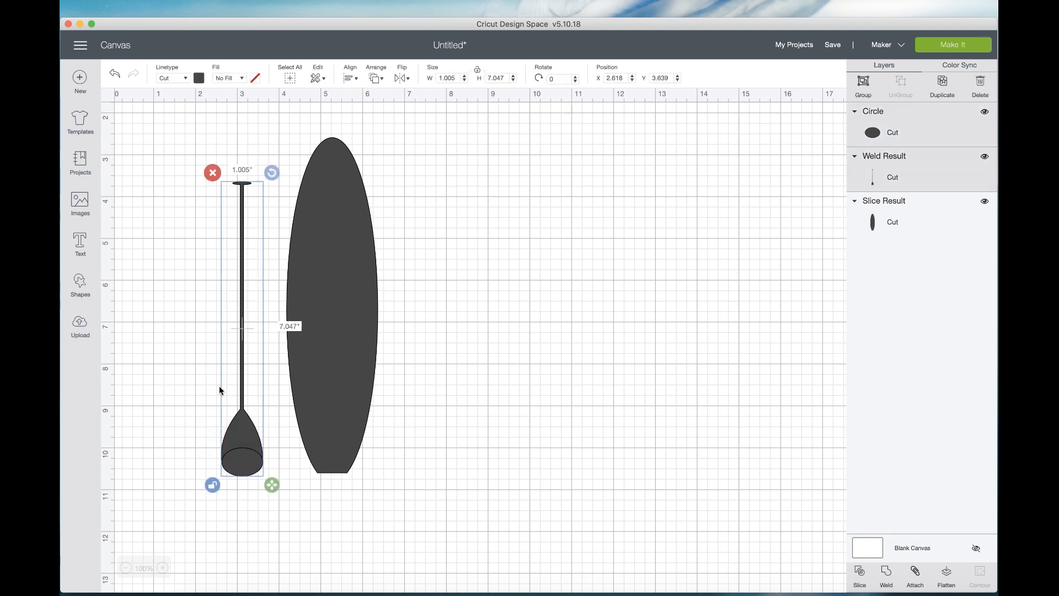
left_click(356, 80)
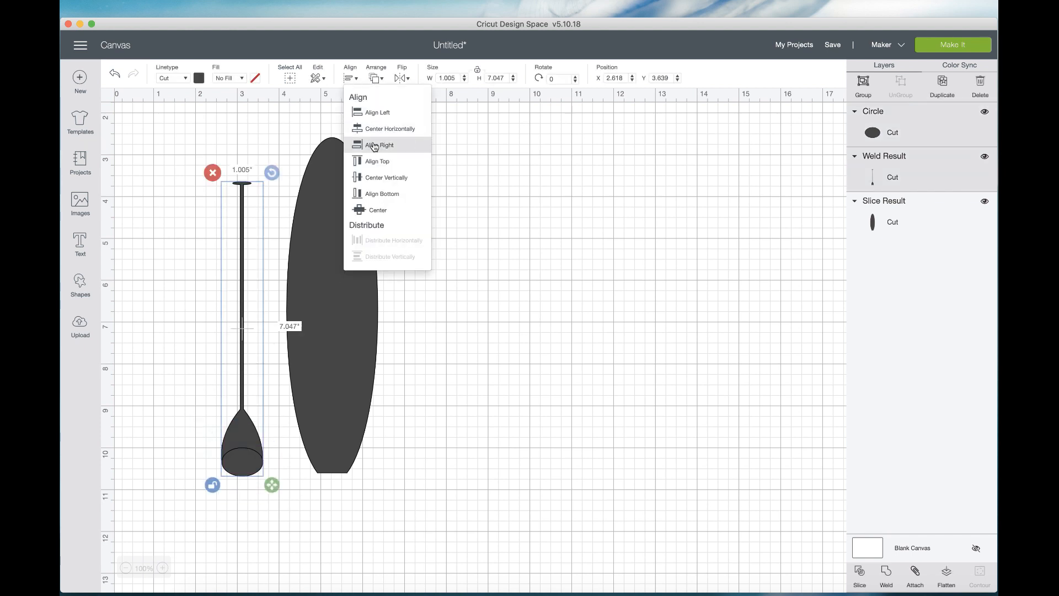
left_click(381, 135)
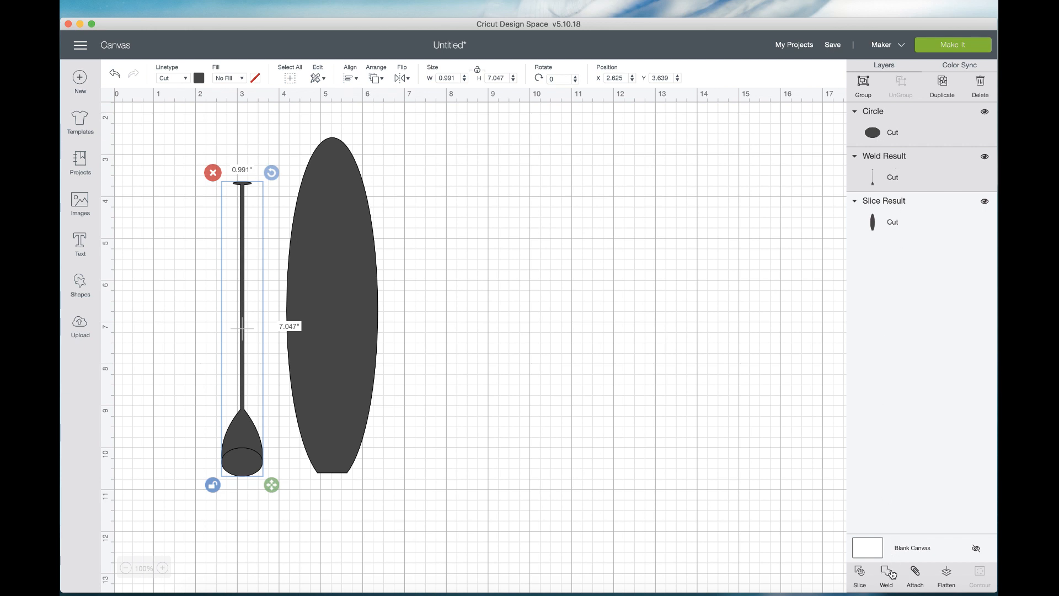
left_click(885, 574)
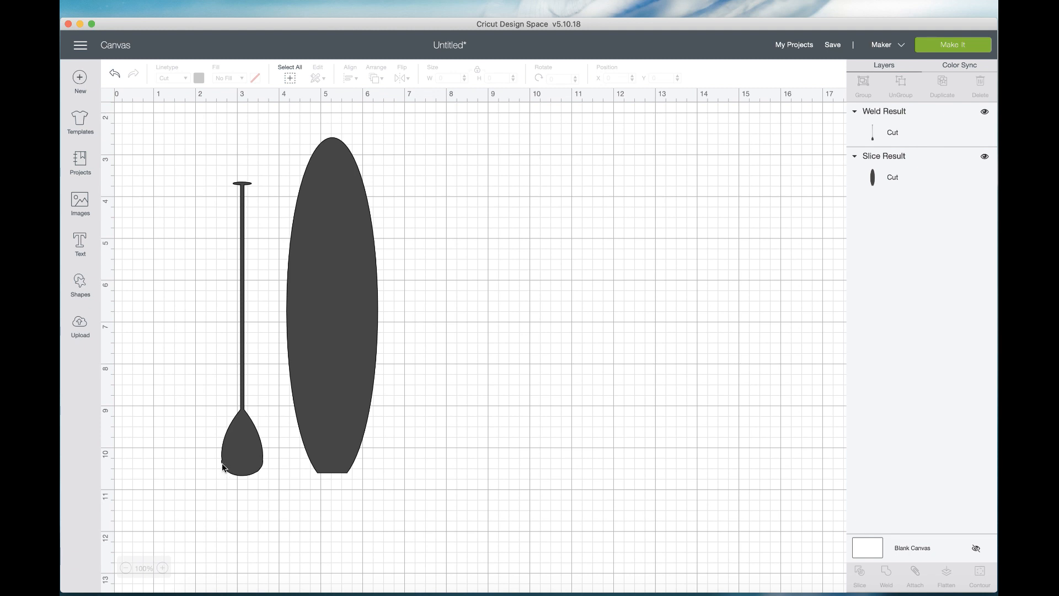
left_click(114, 76)
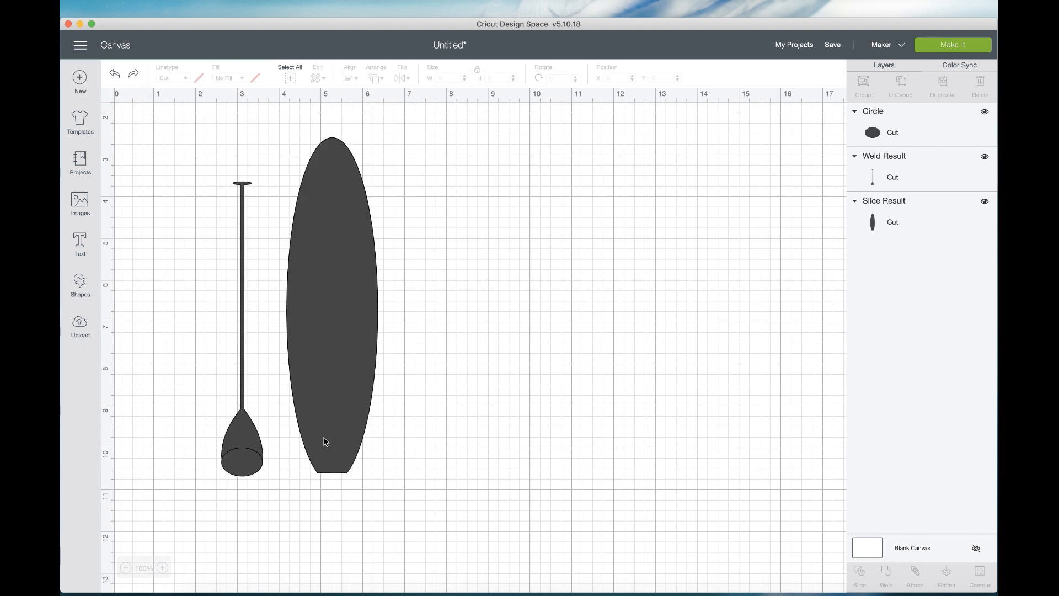
Step: Shrink the circle to about 0.977 by 0.611 in and reposition it inside the blade's lower end, at about X 2.625, Y 10.069
left_click(259, 466)
left_click_drag(243, 467, 242, 466)
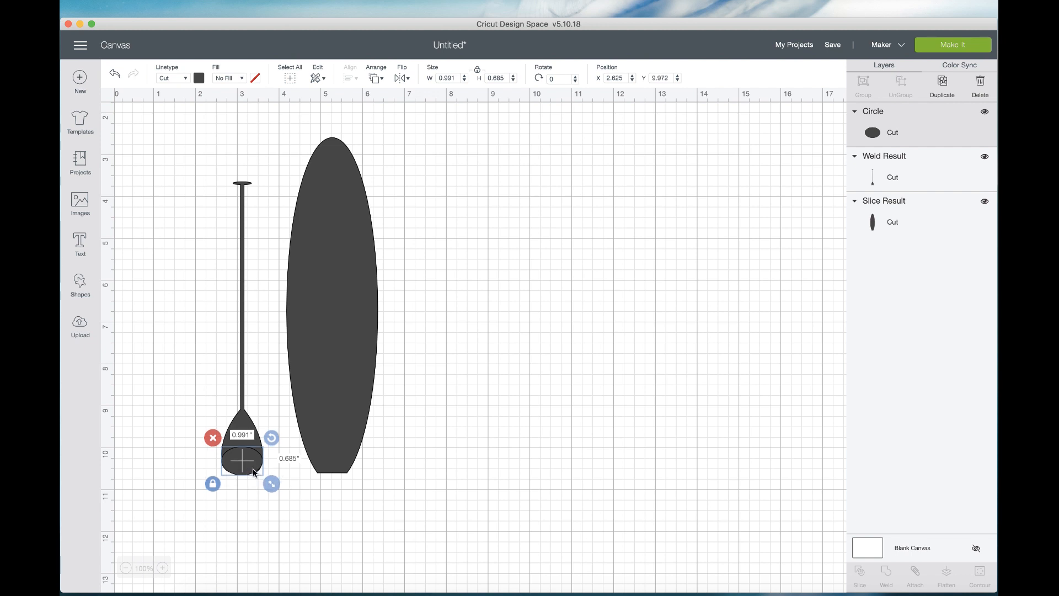
left_click(319, 485)
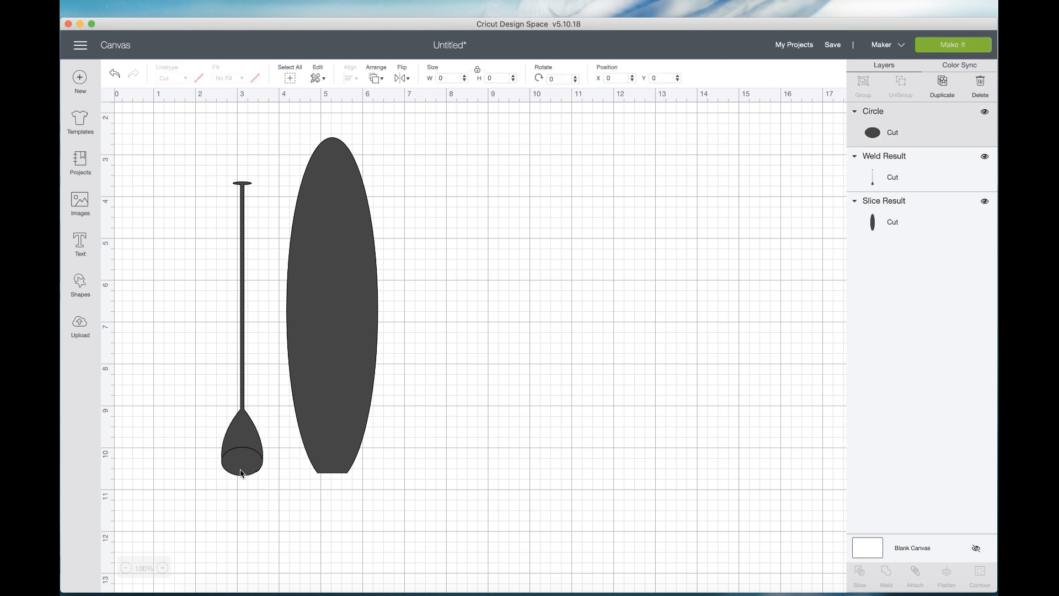
left_click(241, 472)
left_click_drag(270, 489, 251, 471)
left_click(329, 495)
left_click(254, 469)
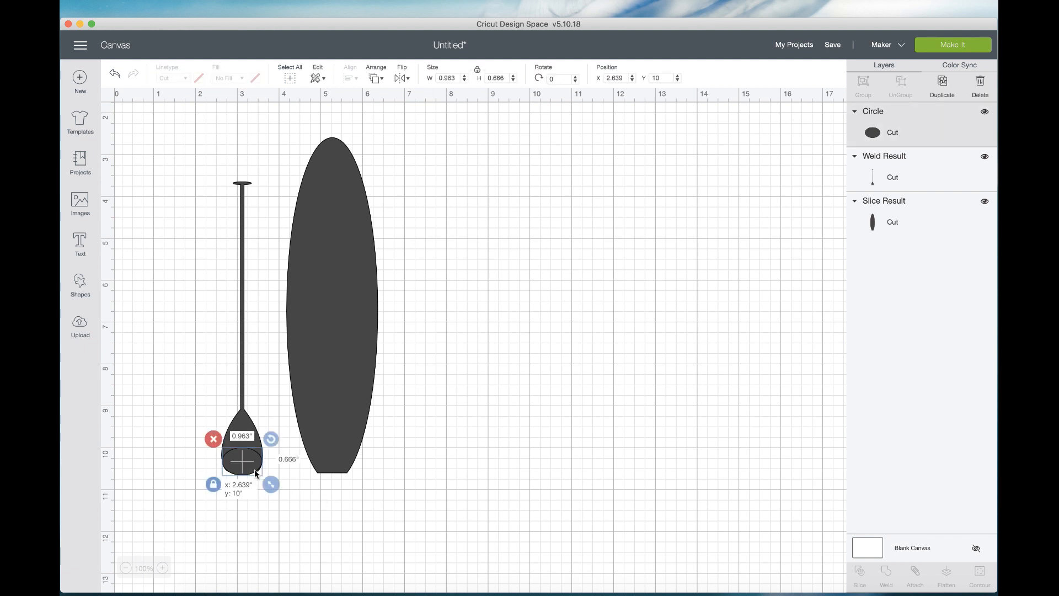
mouse_move(253, 469)
left_mouse_down()
mouse_move(275, 485)
mouse_move(244, 470)
left_mouse_up()
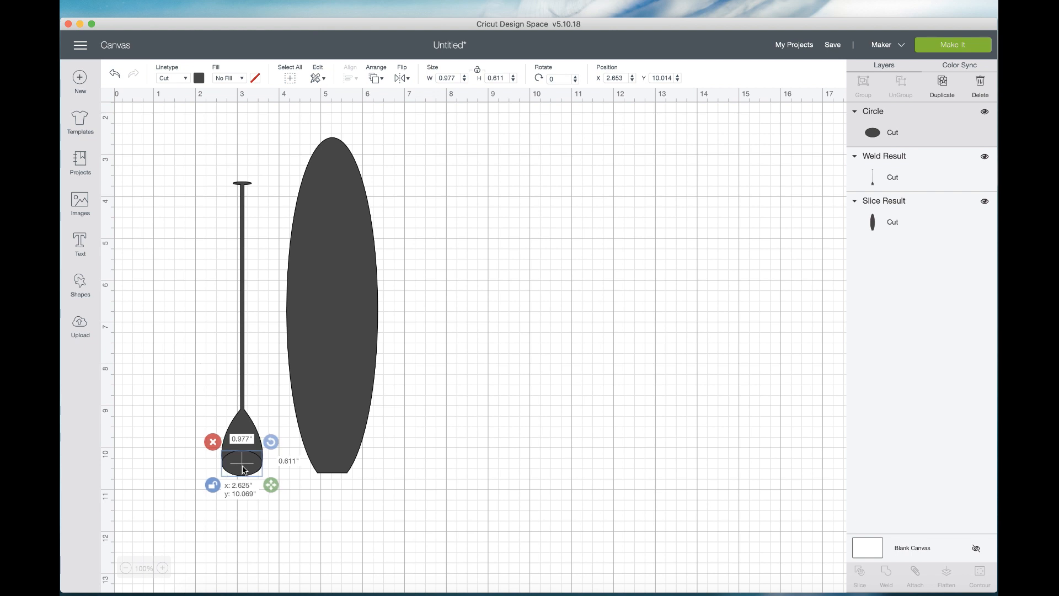
Step: Center the circle and paddle horizontally on each other and weld them into one shape
left_click_drag(249, 507, 235, 445)
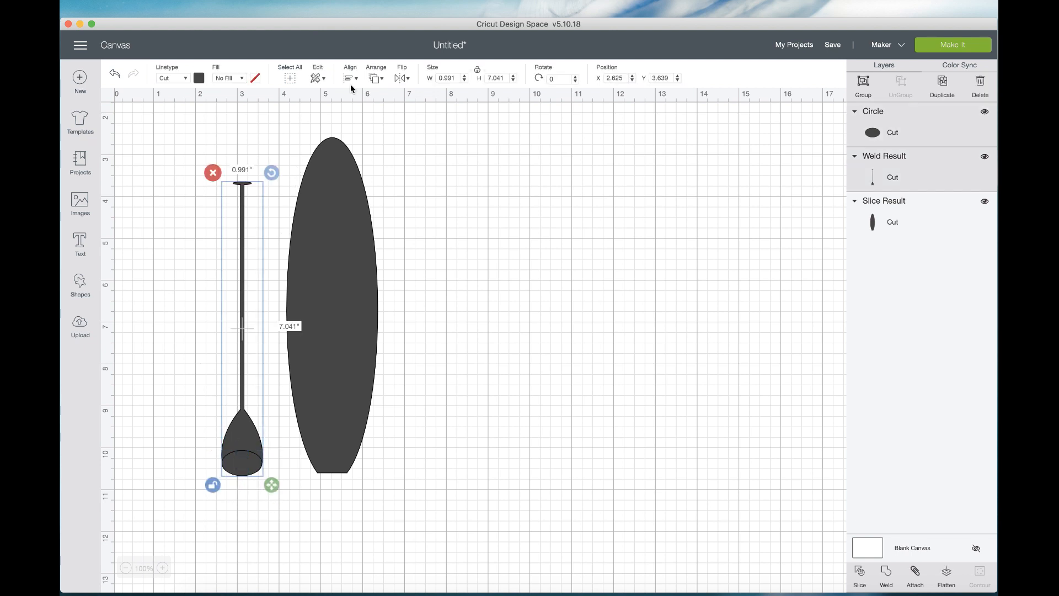
left_click(353, 78)
left_click(390, 130)
left_click(888, 577)
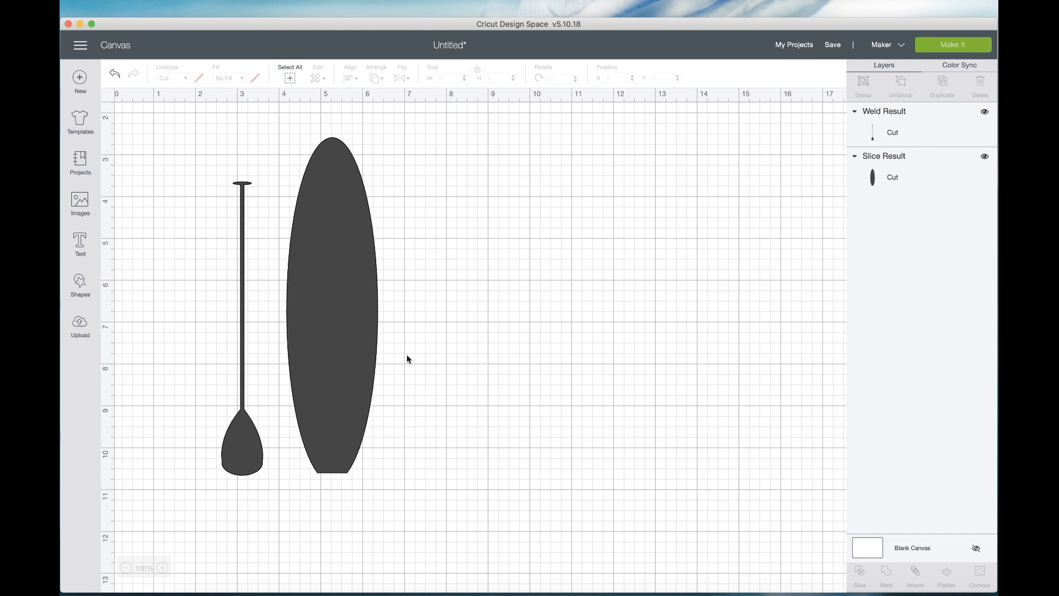
Step: Align the bottom edges of the paddle and the board
left_click_drag(478, 465, 186, 389)
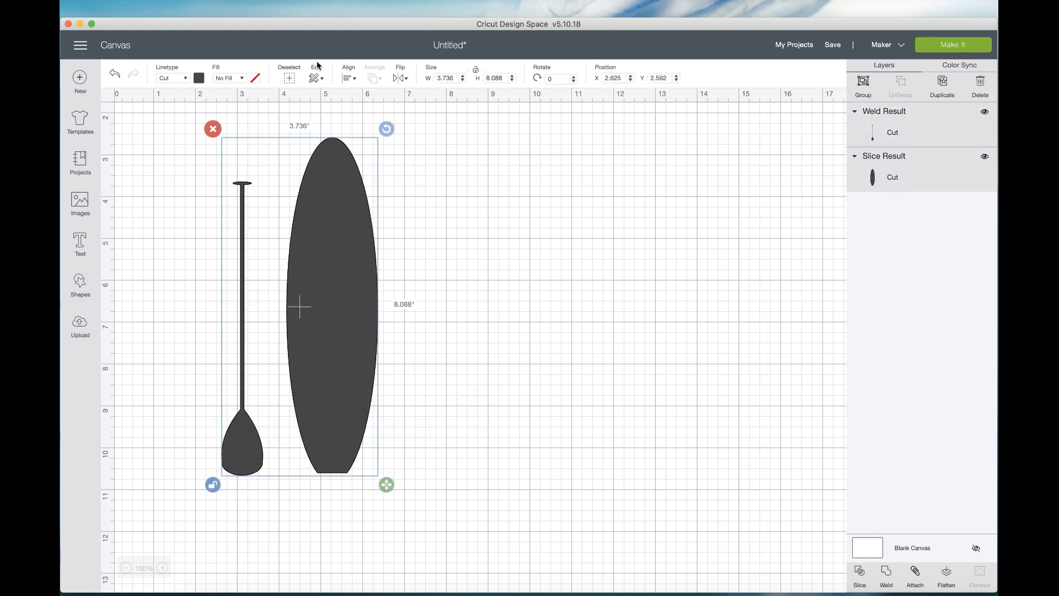
left_click(350, 77)
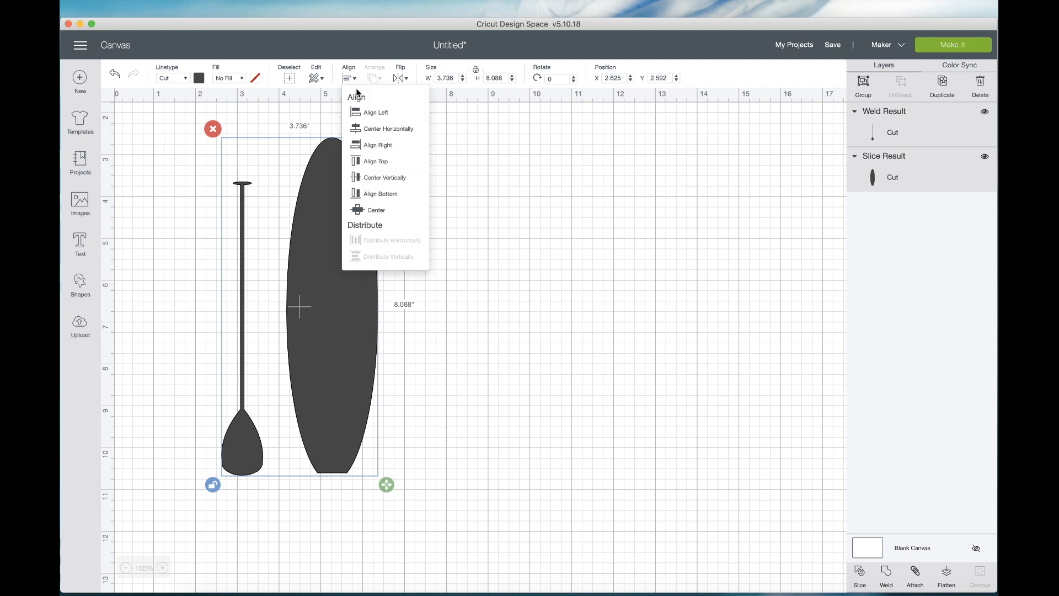
left_click(389, 195)
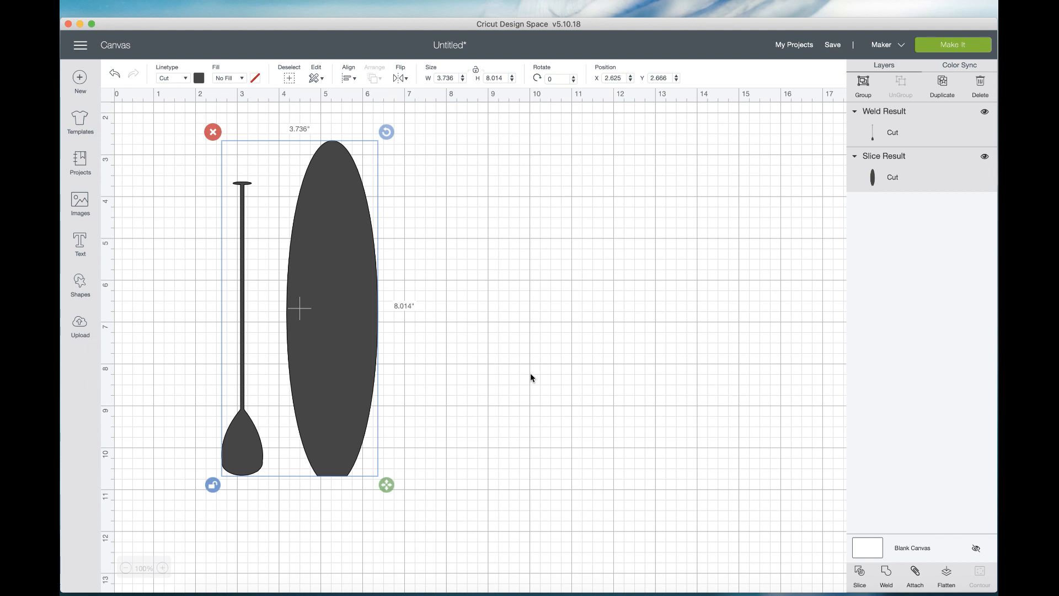
left_click(566, 381)
Step: Nudge the paddle horizontally closer to the board, to X 3.225
left_click(253, 433)
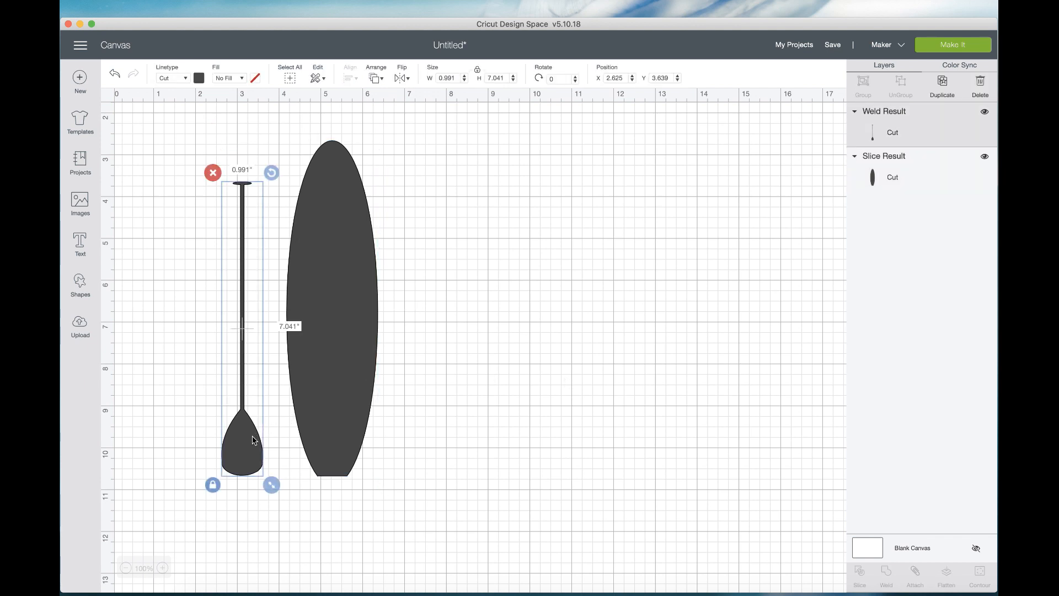
key("Right")
key("Right")
key("Right")
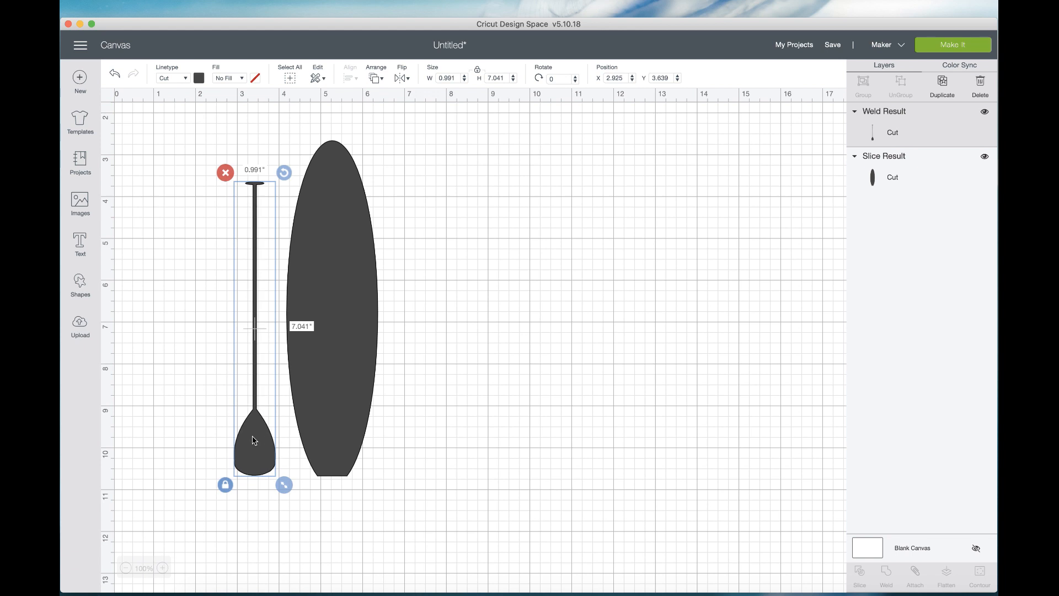
key("Right")
key("Right")
key("Right")
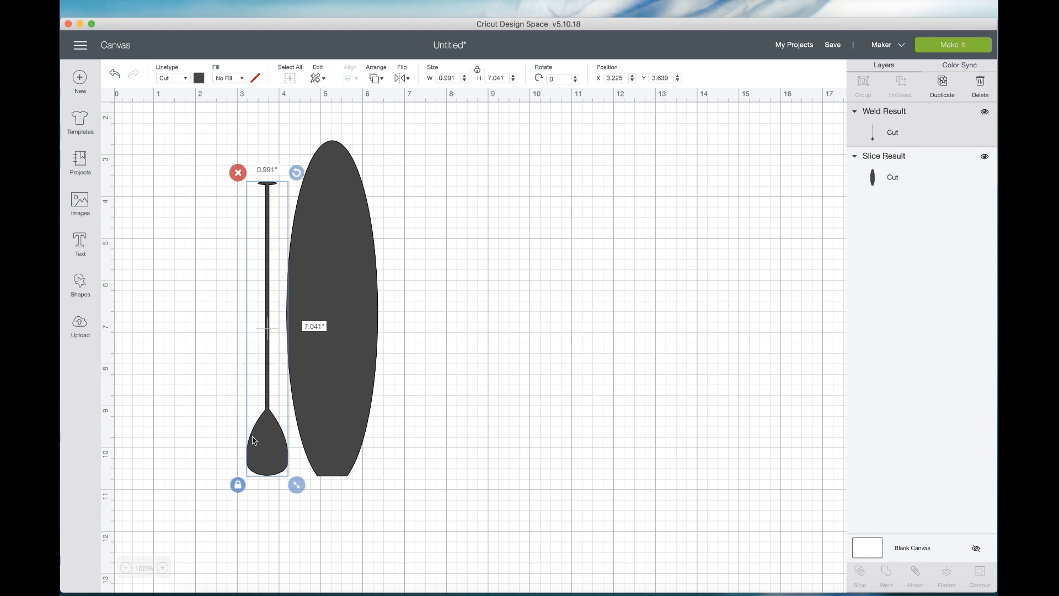
left_click(438, 477)
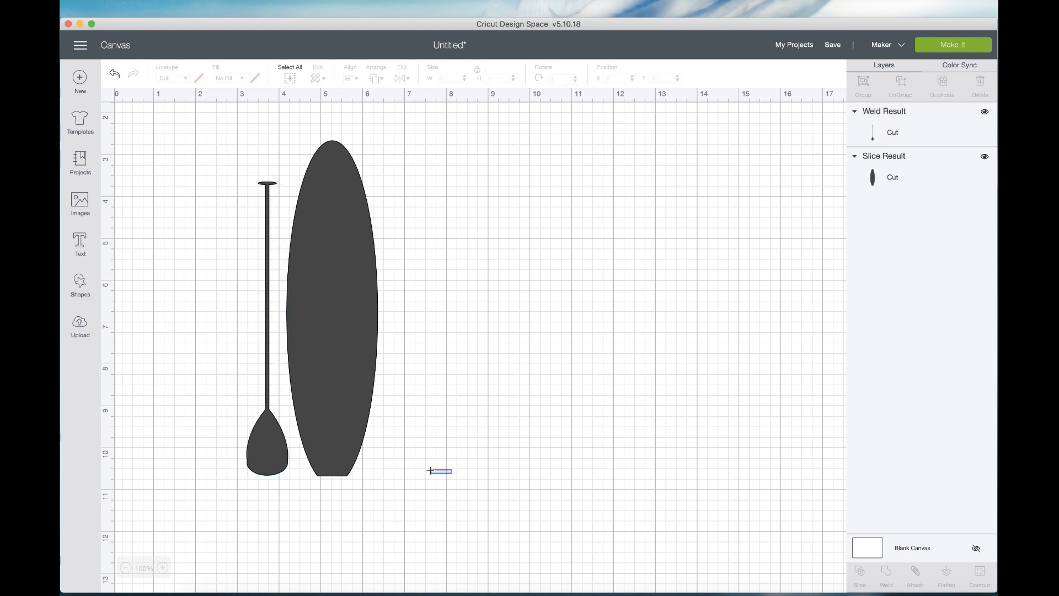
Step: Weld the paddle and board into one shape and move it to about X 5.322, Y 2.805
left_click_drag(405, 452, 225, 411)
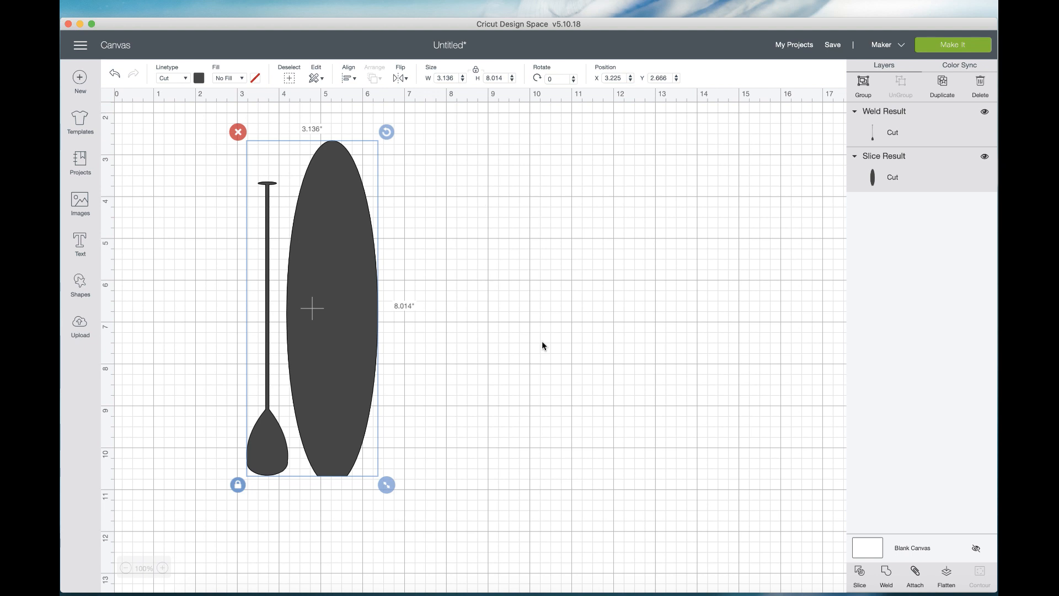
left_click(886, 573)
left_click_drag(355, 308, 442, 310)
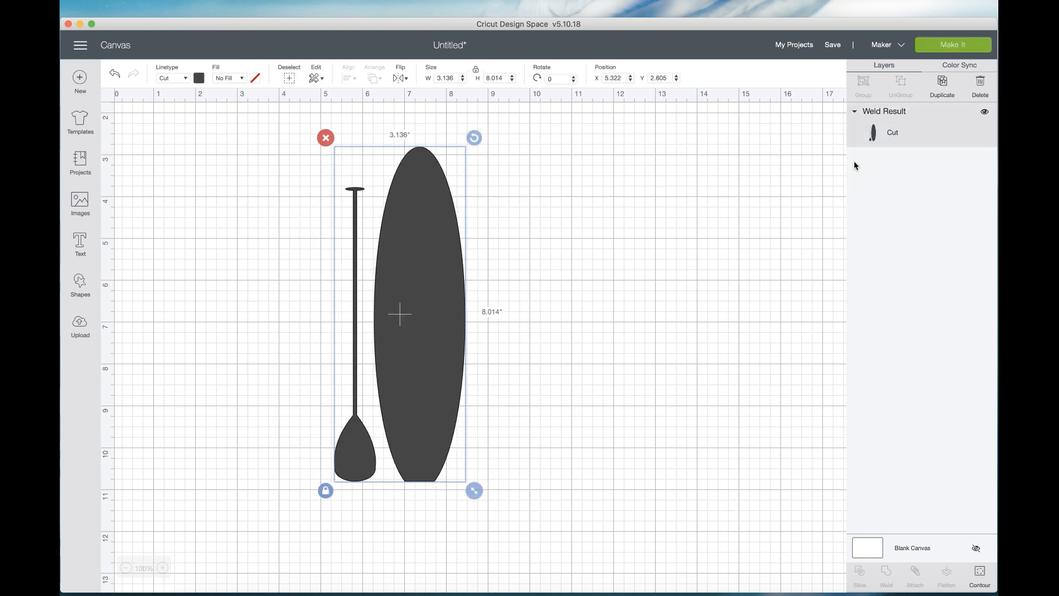
Step: Duplicate the welded design beside the original and hide the paddle contour in the copy so only the board is cut
left_click(943, 88)
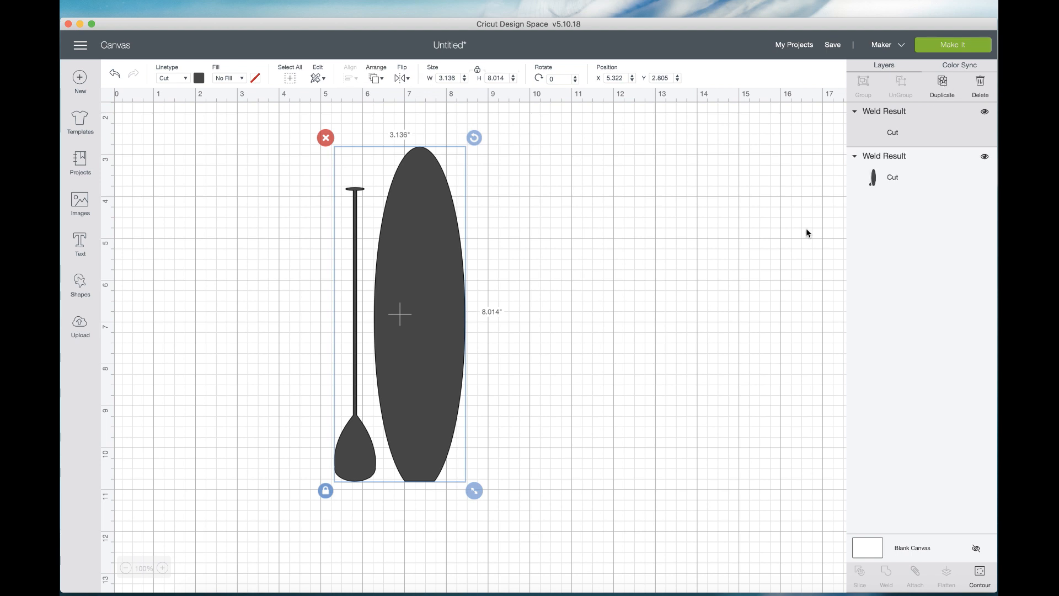
left_click_drag(492, 340, 640, 331)
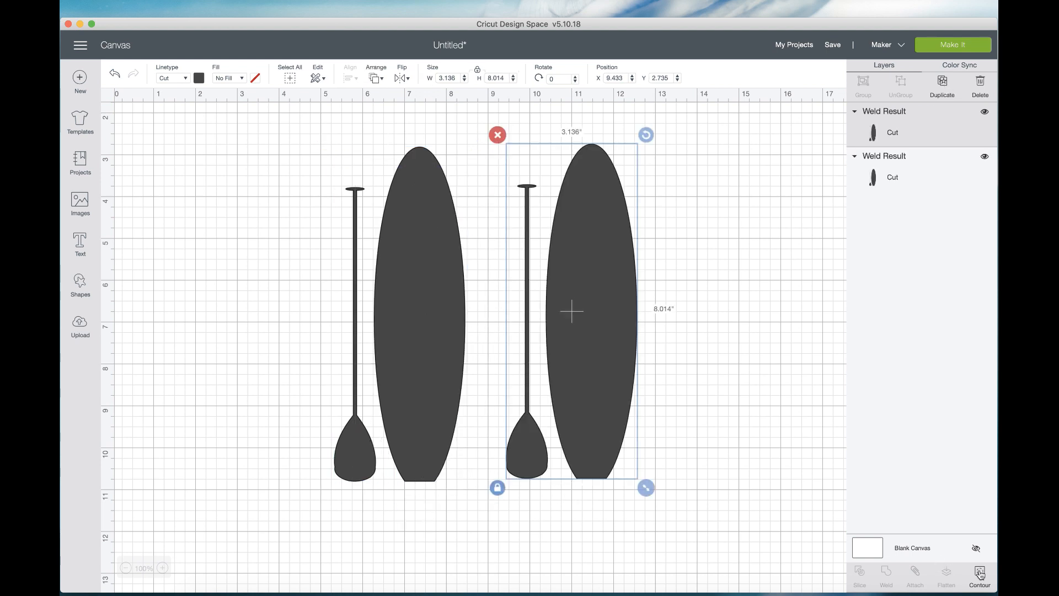
left_click(980, 574)
left_click(313, 239)
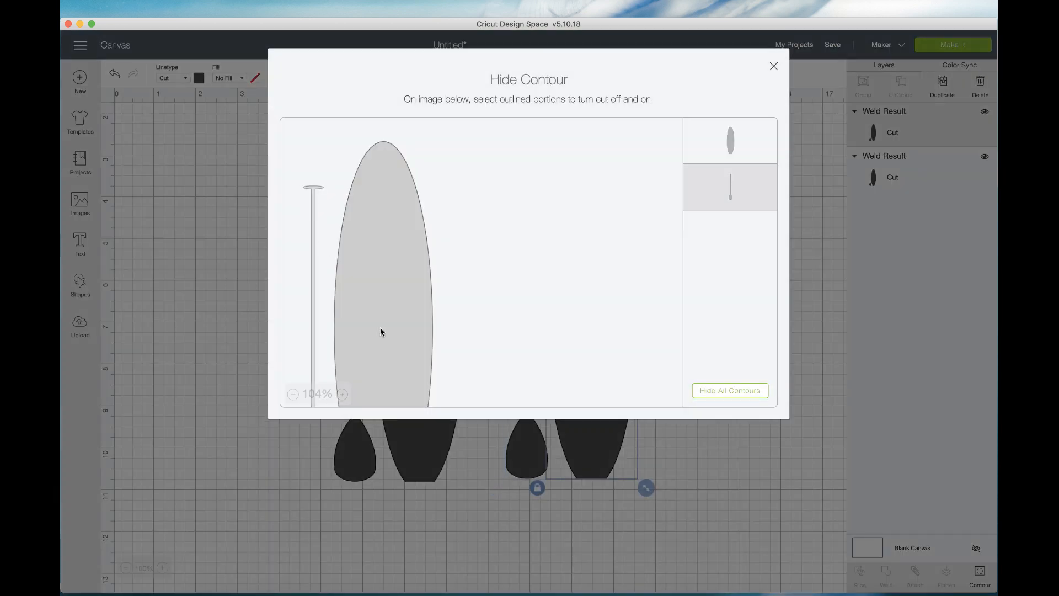
left_click(734, 558)
left_click_drag(570, 374, 648, 371)
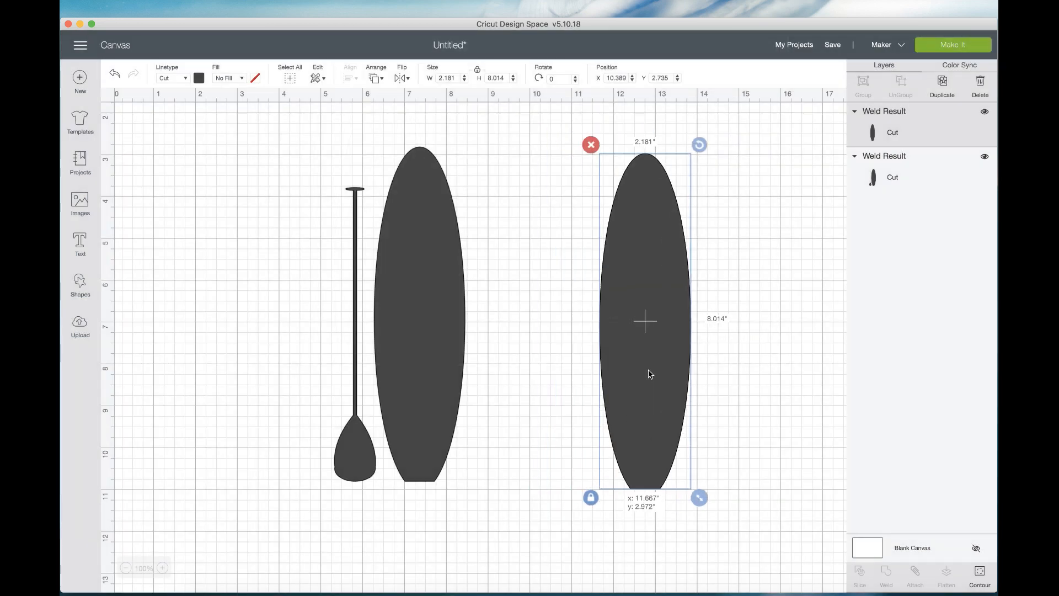
Step: Duplicate the board-only copy, and in the new copy turn the paddle contour on and hide the board contour
left_click(978, 574)
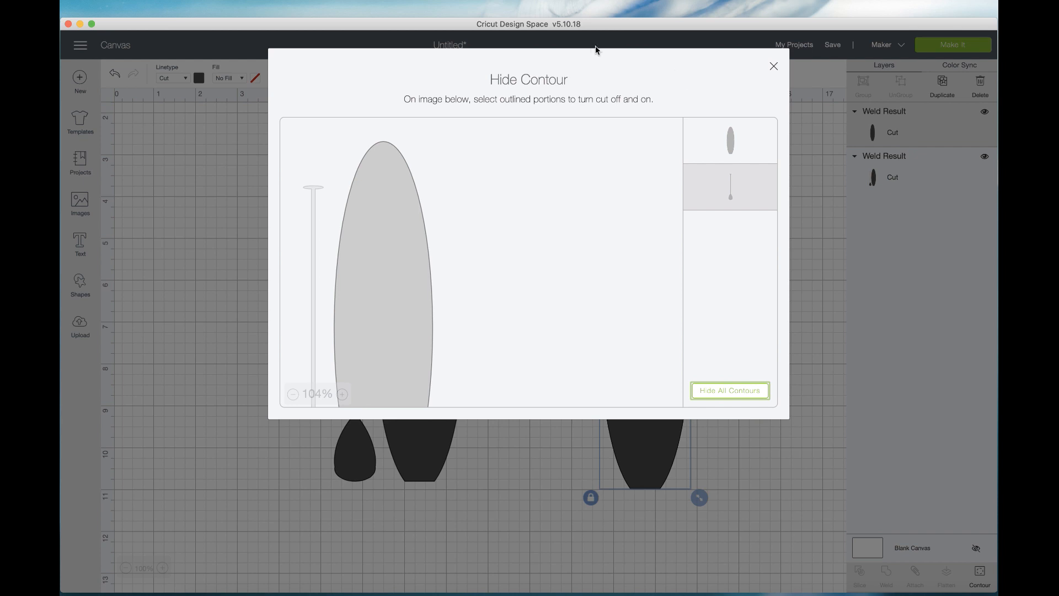
left_click(774, 66)
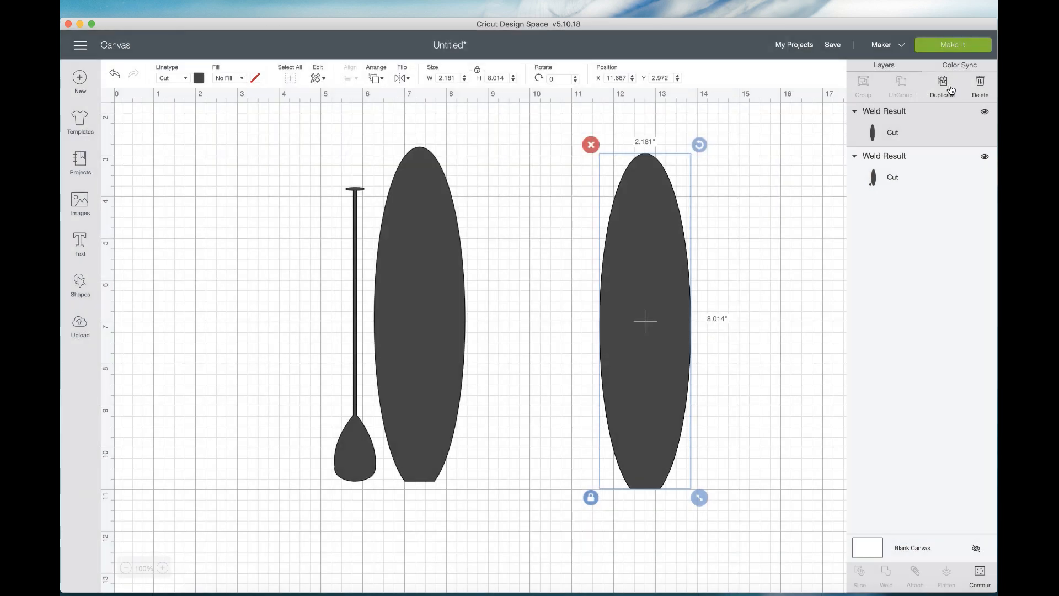
left_click(942, 83)
left_click(980, 574)
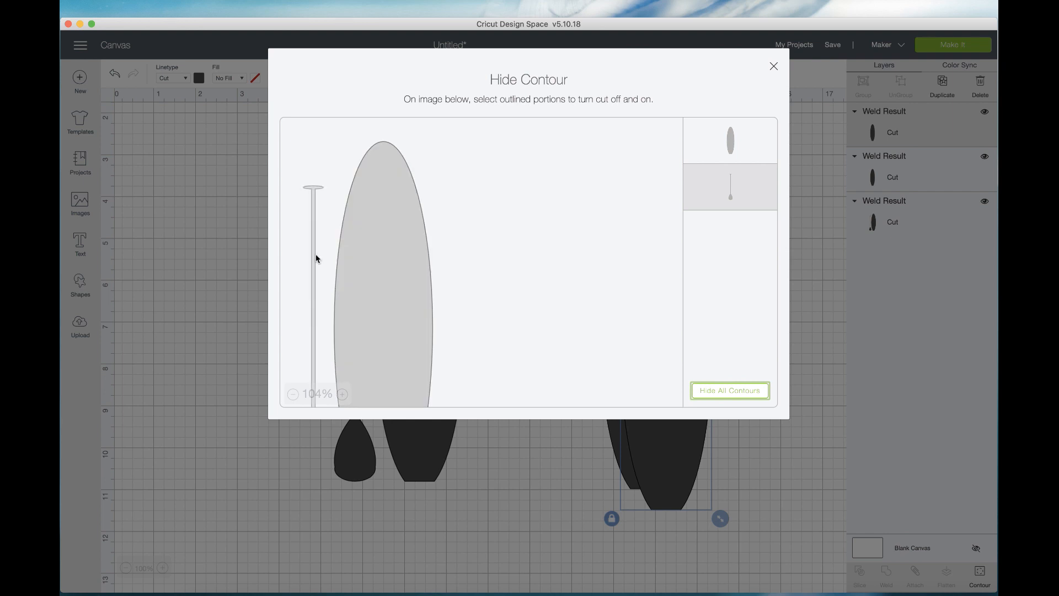
left_click(317, 258)
left_click(393, 266)
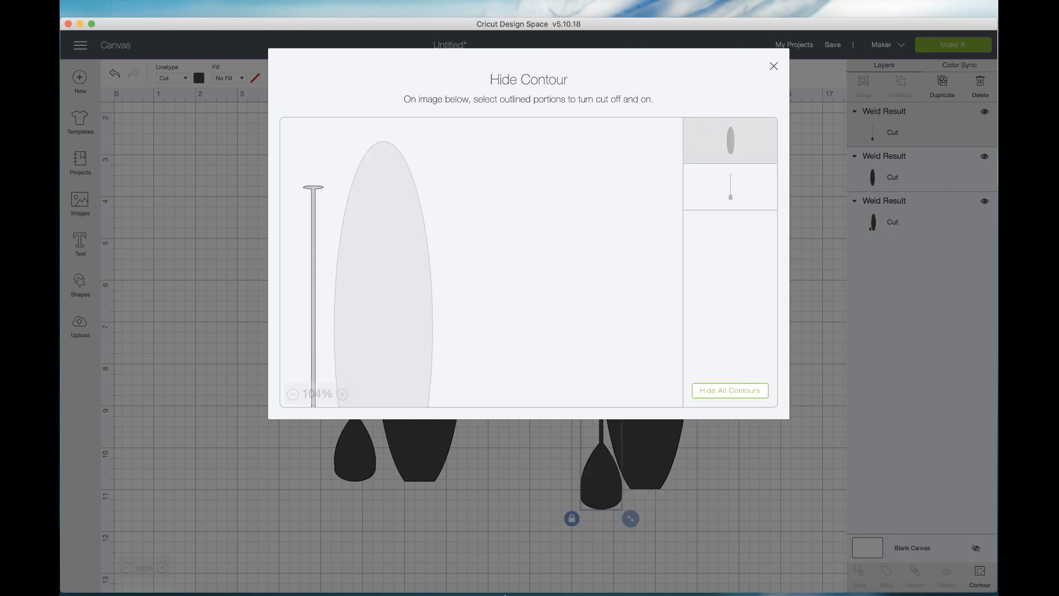
left_click(733, 476)
left_click(774, 67)
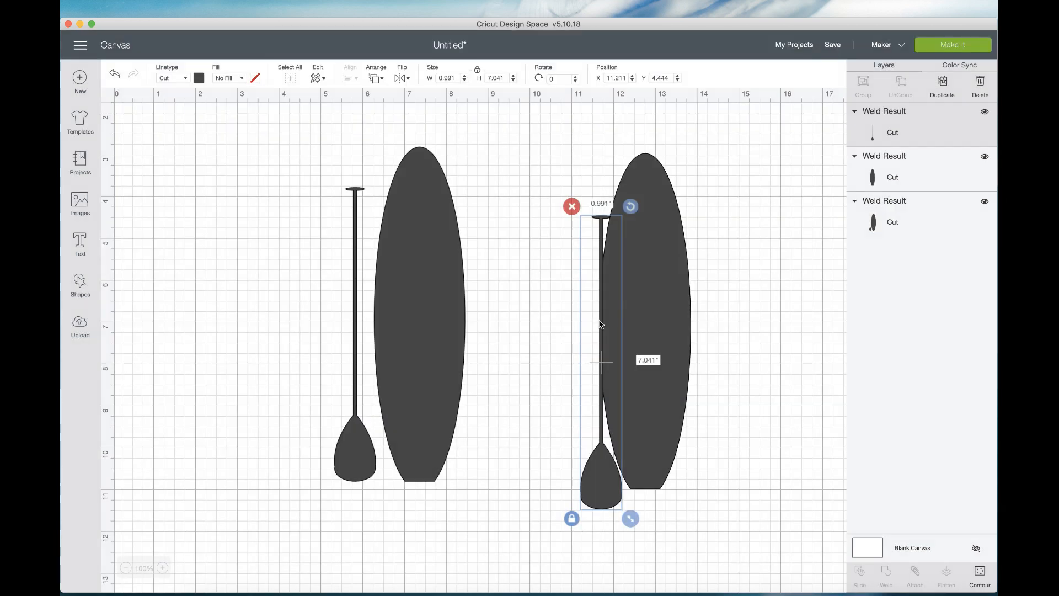
Step: Move the separate paddle and board copies apart, with the paddle at about X 11.142 and the board's top at about Y 2.847
left_click(657, 313)
left_click_drag(604, 341, 601, 310)
left_click(590, 161)
left_click_drag(568, 142, 712, 310)
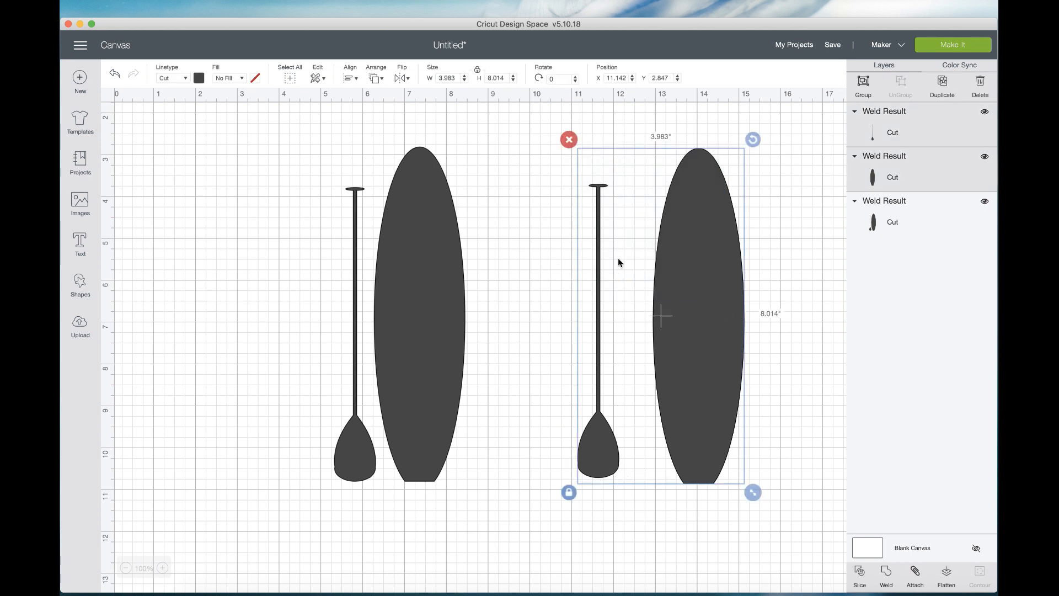
left_click(549, 185)
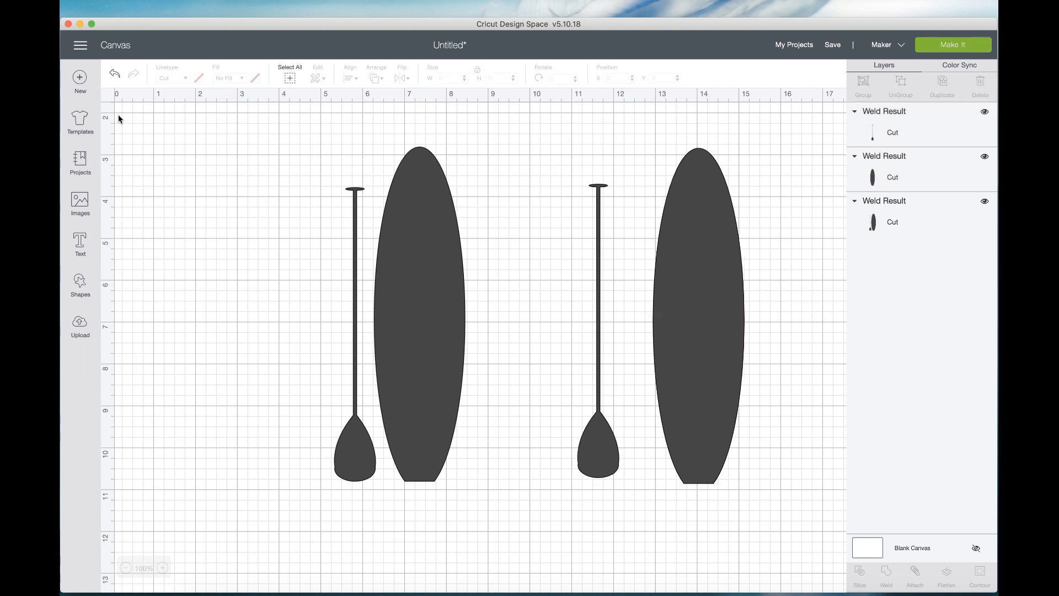
Step: Add the text "SUP" and place it beside the original paddle at about X 3.236, Y 5
left_click(81, 242)
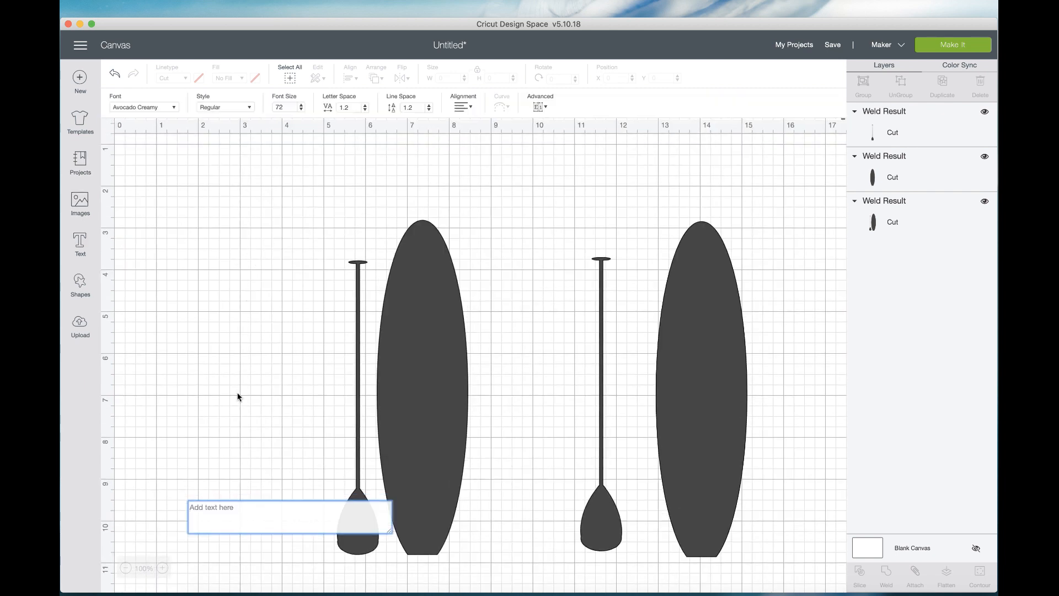
type("SUP")
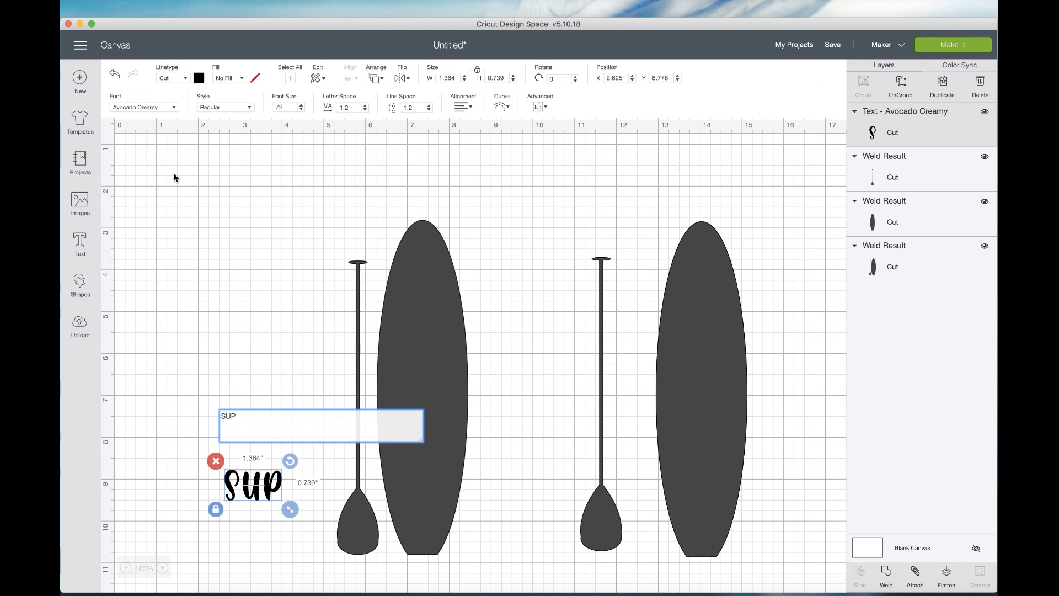
left_click_drag(272, 488, 298, 330)
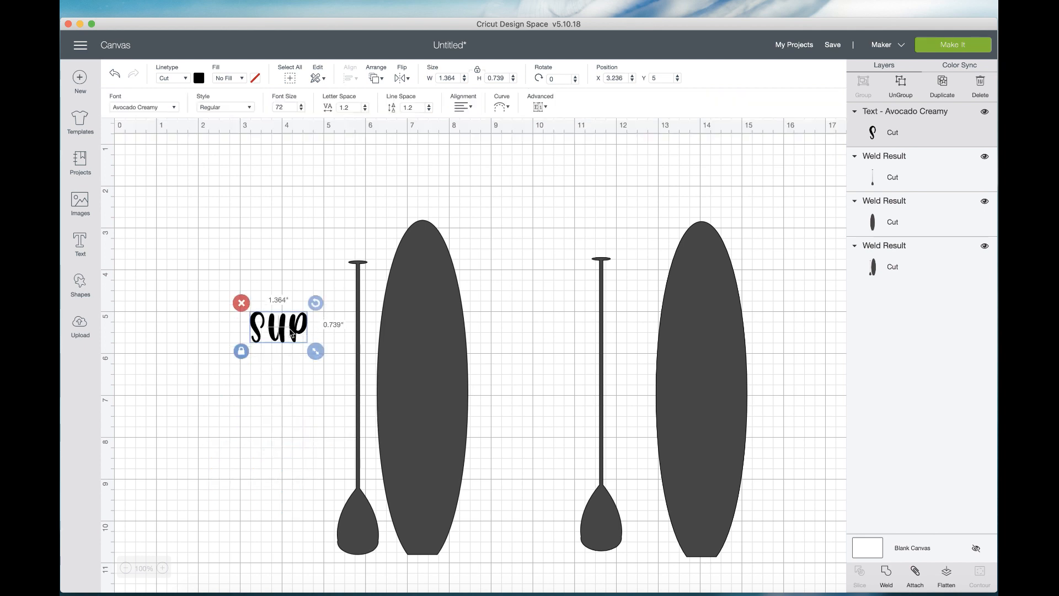
Step: Put the letters S, U and P on separate lines and enlarge the stacked text to about 0.675 by 5.222 in
left_click(290, 330)
double_click(292, 332)
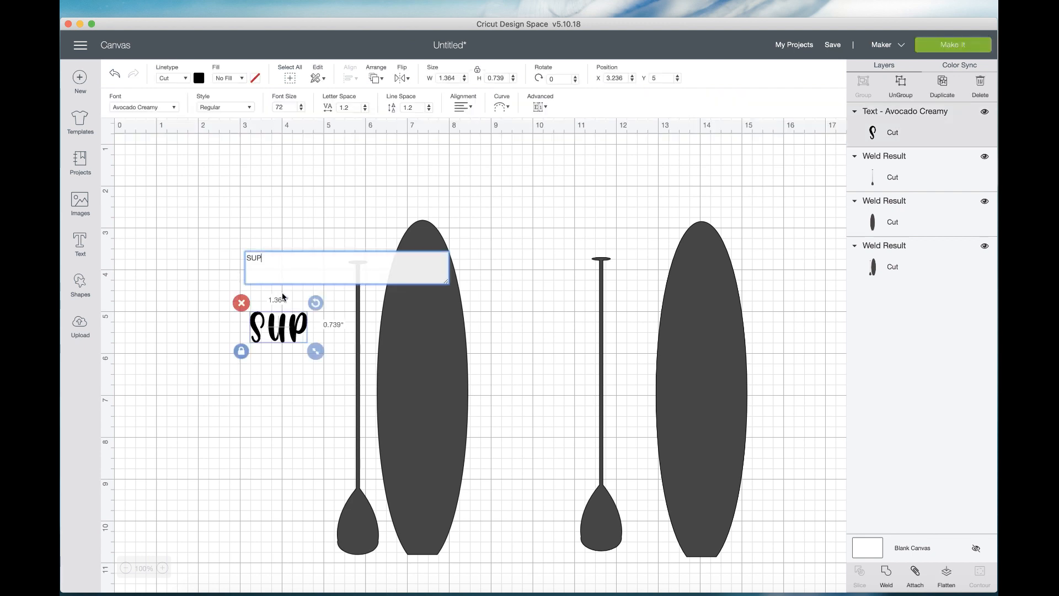
key("BackSpace")
key("BackSpace")
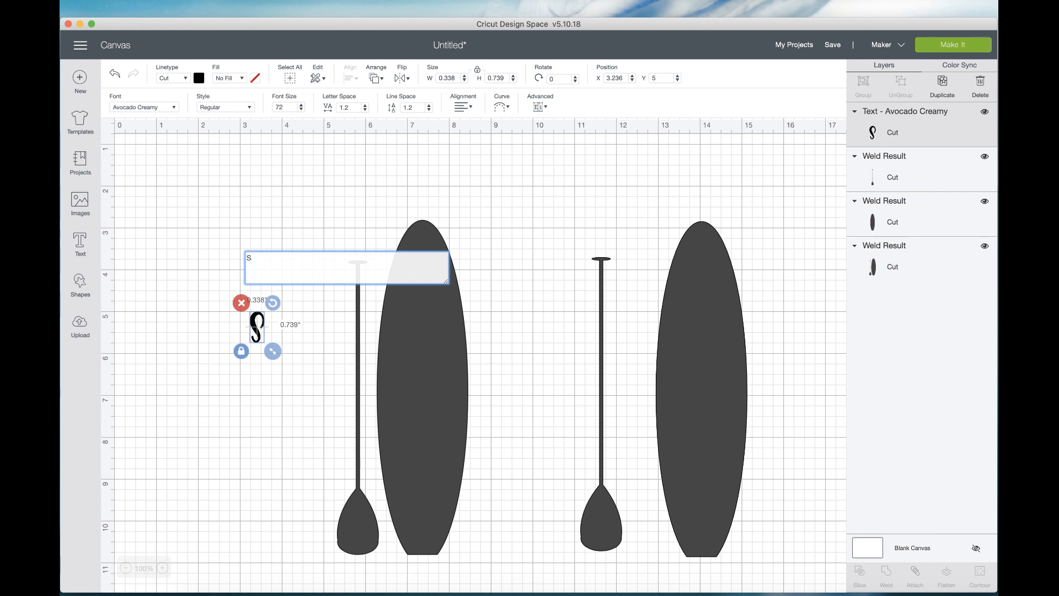
type("u")
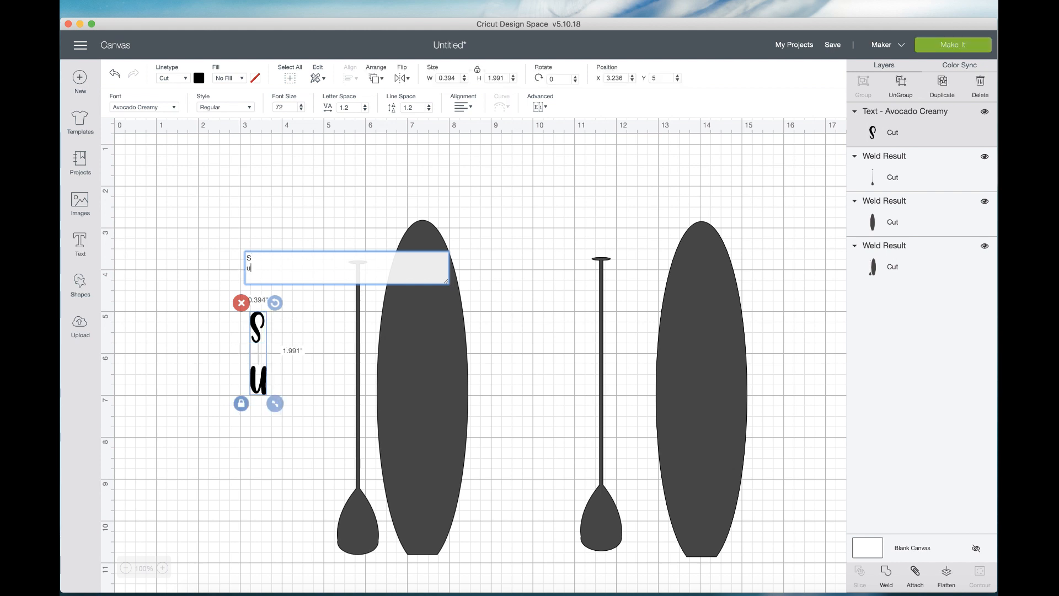
key("BackSpace")
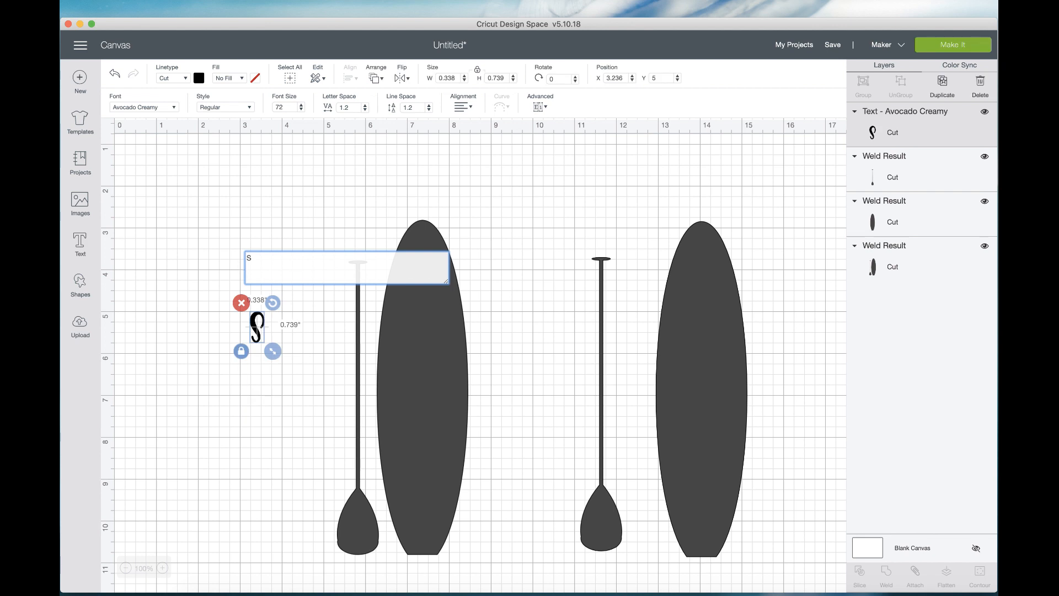
type("u")
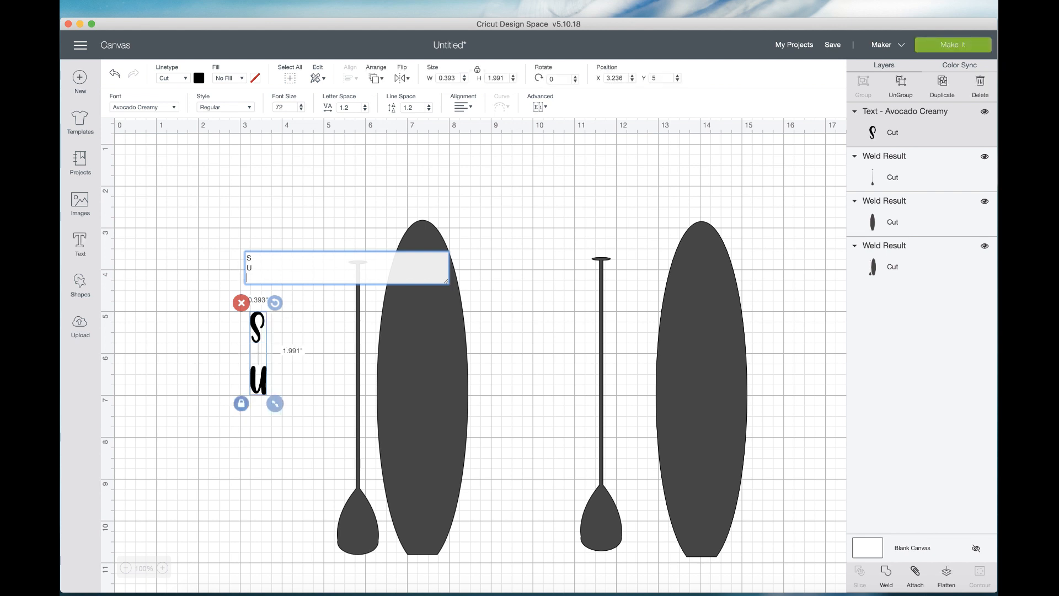
type("P")
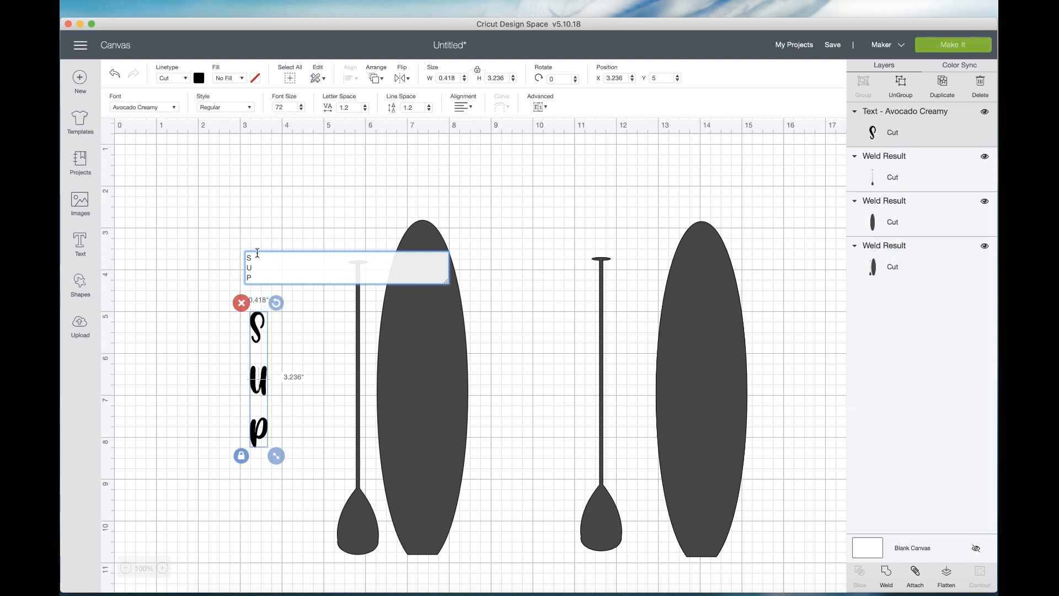
left_click(269, 219)
left_click_drag(255, 333, 268, 271)
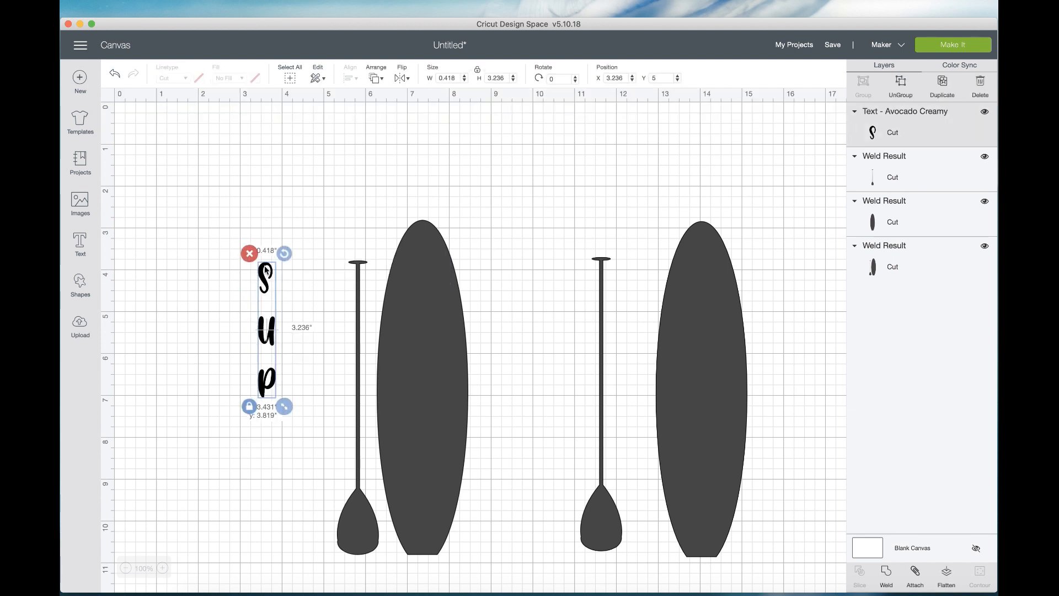
left_click_drag(290, 426, 297, 477)
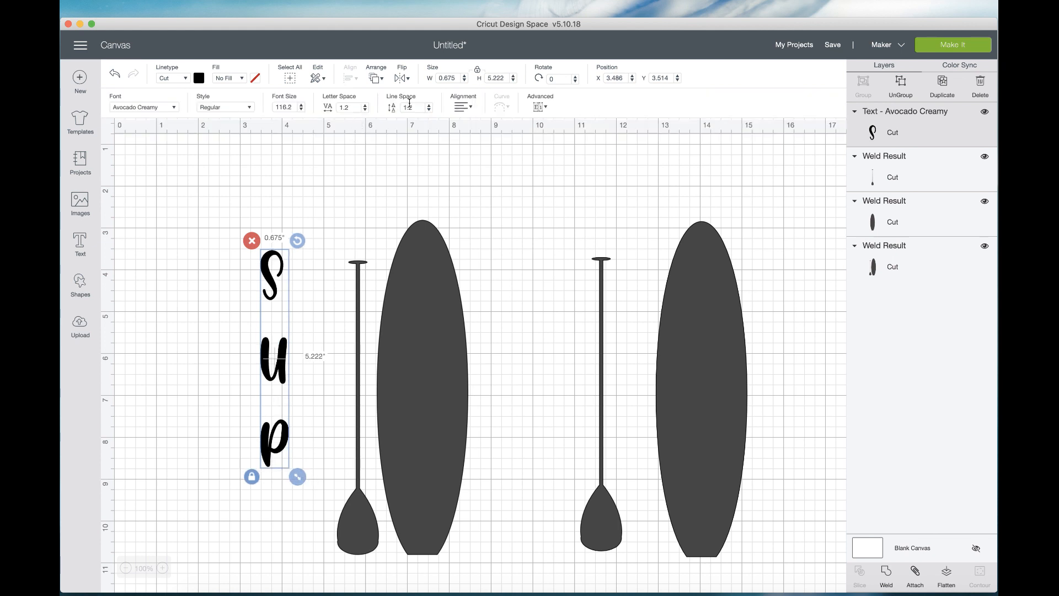
Step: Set the stacked text's line spacing to -3.1 and its alignment to Center
left_click(429, 106)
left_click(430, 110)
left_click(429, 110)
left_click(429, 110)
left_click(429, 110)
left_click(429, 110)
left_click(430, 110)
left_click(429, 110)
left_click(429, 110)
left_click(430, 110)
left_click(430, 110)
left_click(430, 110)
left_click(430, 110)
left_click(429, 110)
left_click(429, 110)
left_click(430, 110)
left_click(430, 110)
left_click(430, 110)
left_click(430, 110)
left_click(430, 109)
left_click(430, 109)
left_click(430, 110)
left_click(430, 110)
left_click(429, 110)
left_click(430, 110)
left_click(430, 110)
left_click(430, 109)
left_click(430, 109)
left_click(430, 110)
left_click(429, 110)
left_click(429, 110)
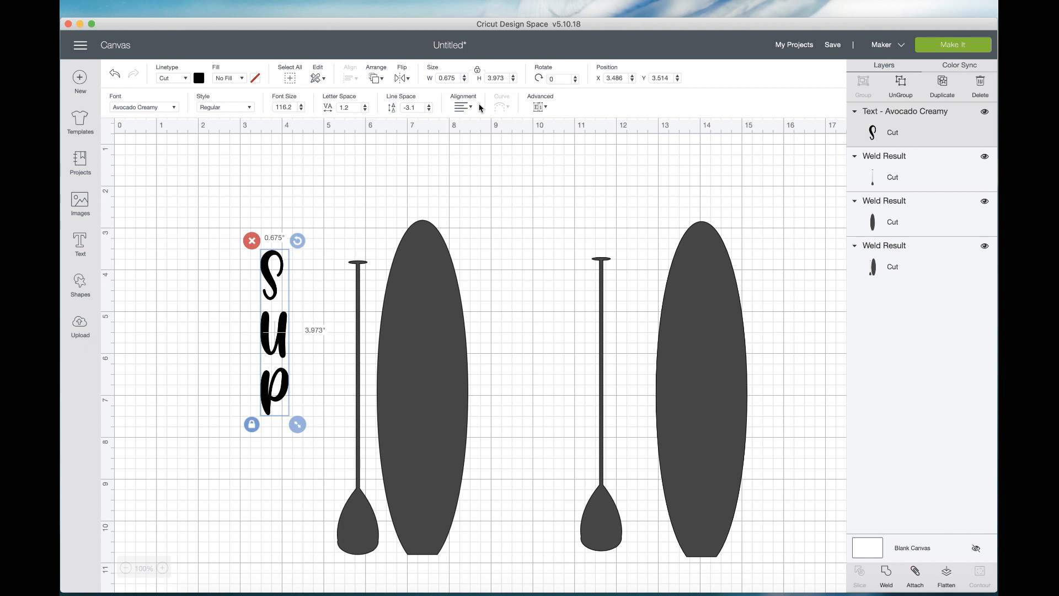
left_click(466, 107)
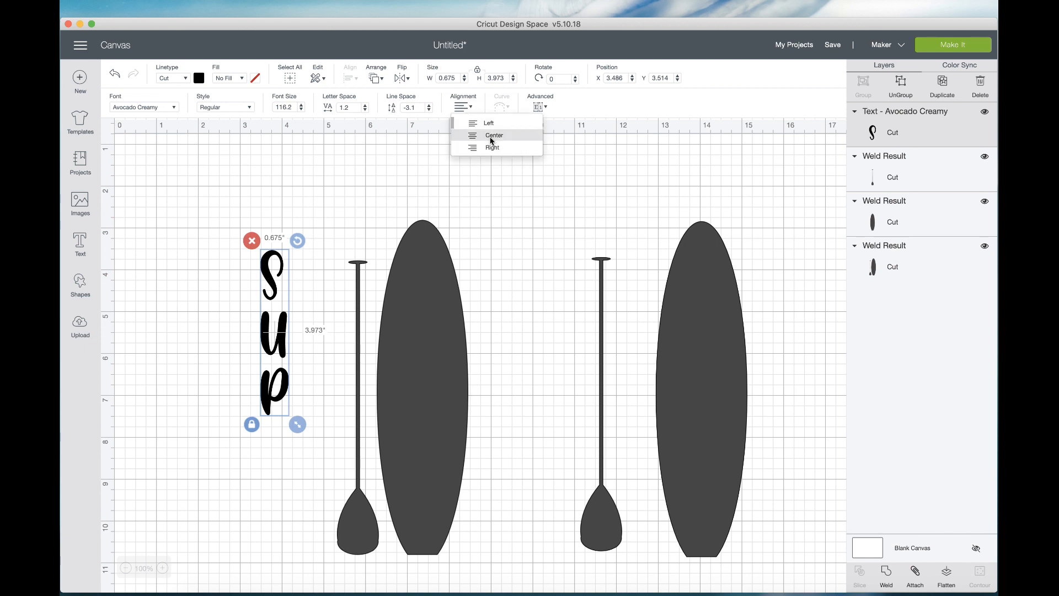
left_click(491, 140)
Step: Enlarge the stacked SUP text to about 0.763 by 4.486 in and place it on the original board beside its paddle
left_click_drag(298, 427, 310, 446)
left_click_drag(279, 394, 435, 425)
left_click(497, 387)
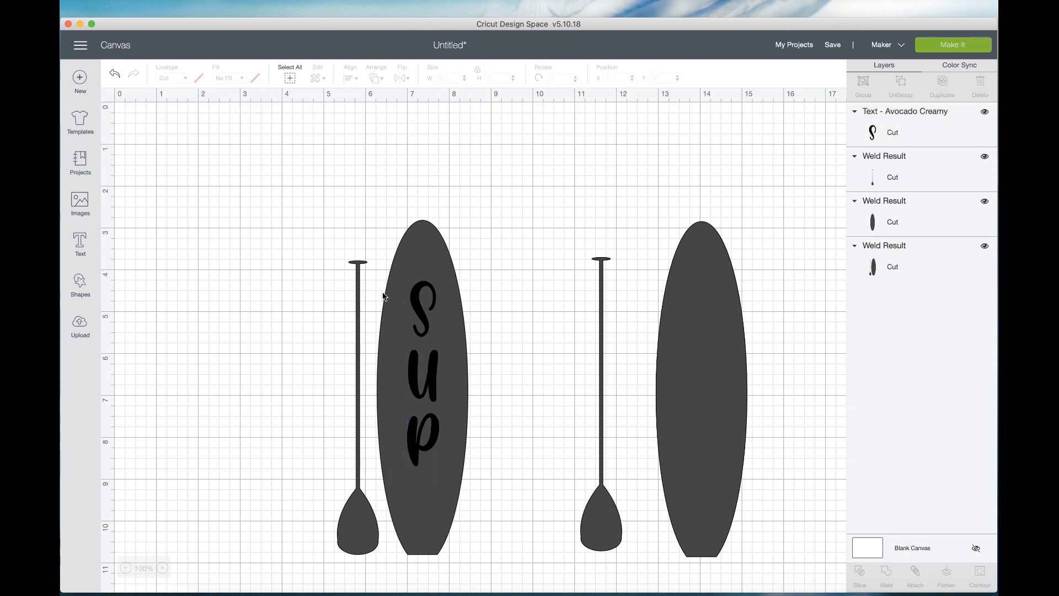
Step: Move the original board, paddle and SUP text together to about X 5.003, Y 2.263, and select only the text
left_click_drag(307, 193, 513, 499)
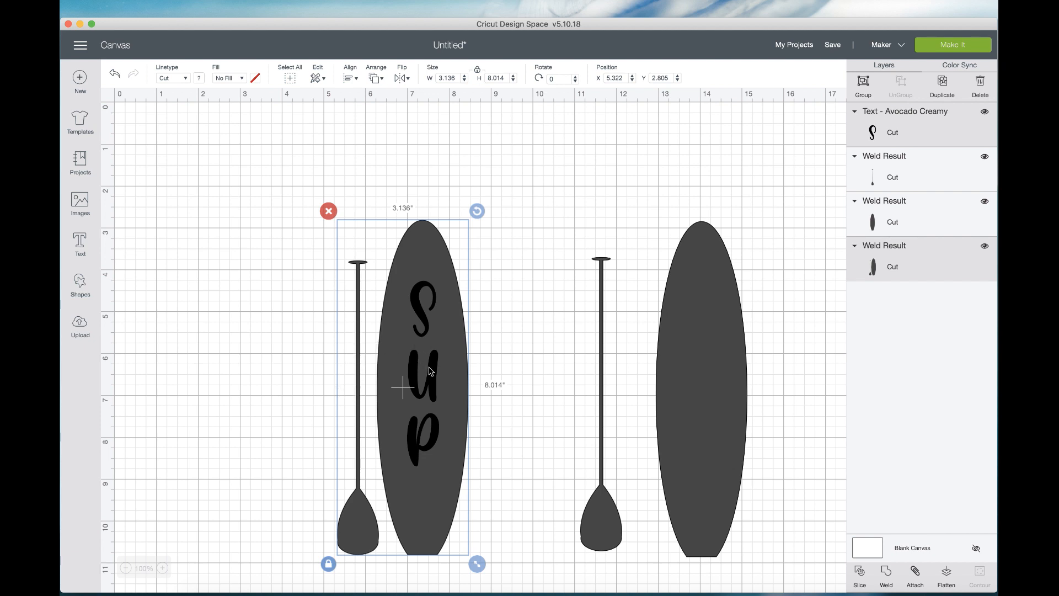
left_click_drag(431, 372, 419, 349)
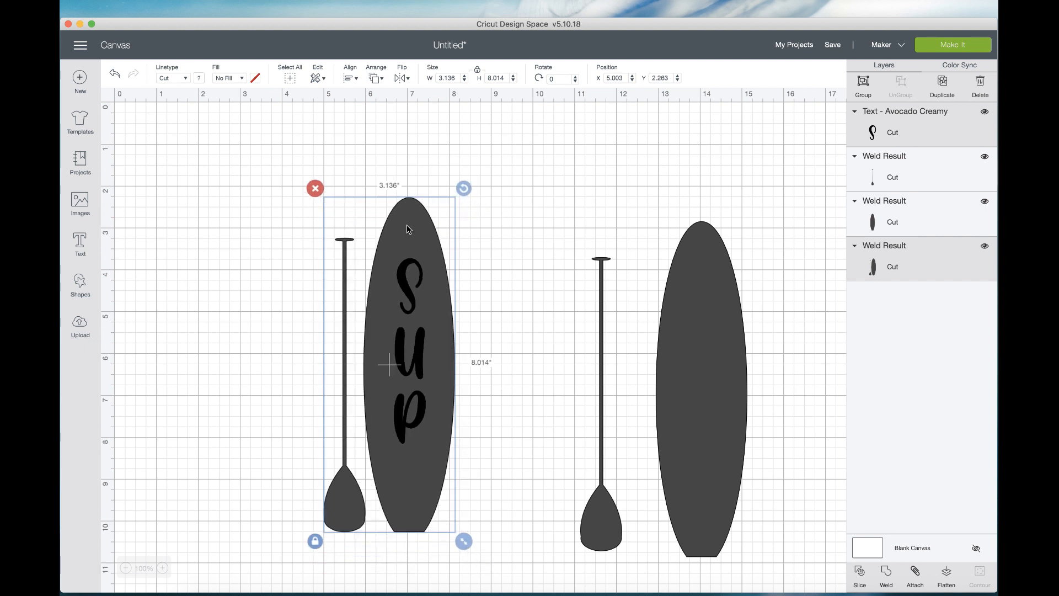
left_click(510, 219)
left_click(401, 300)
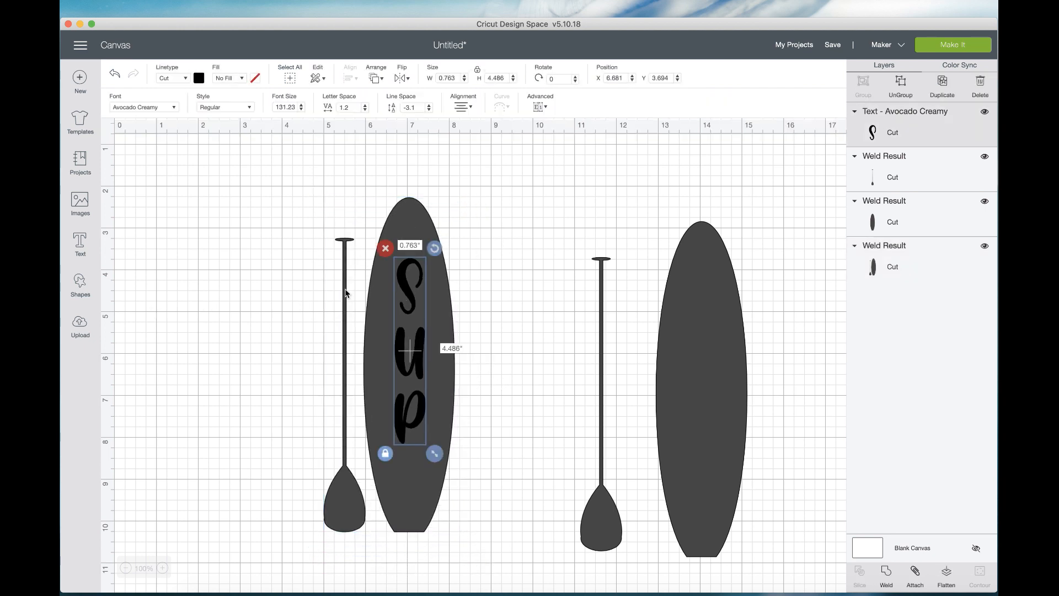
Step: Insert a score line, change its linetype to Draw and give it the Green pen color
left_click(80, 325)
left_click(78, 292)
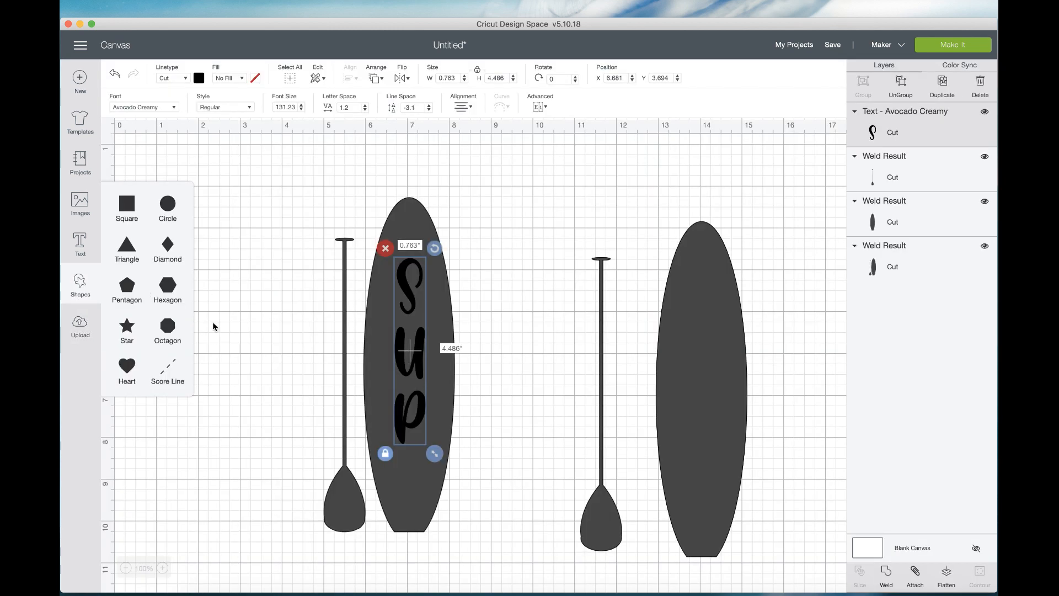
left_click(179, 370)
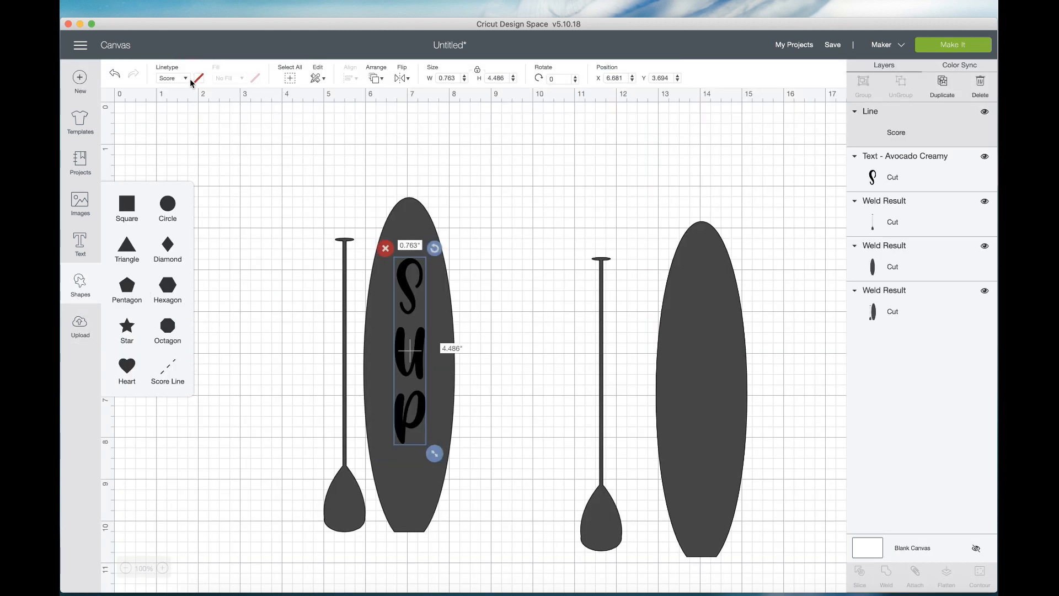
left_click(185, 79)
left_click(190, 107)
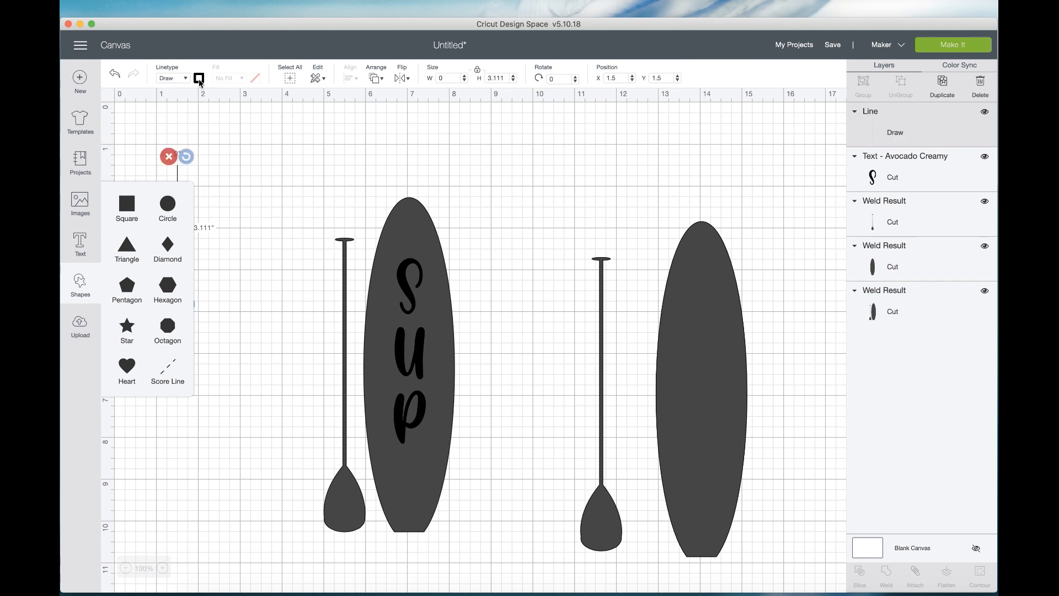
left_click(200, 78)
left_click(230, 145)
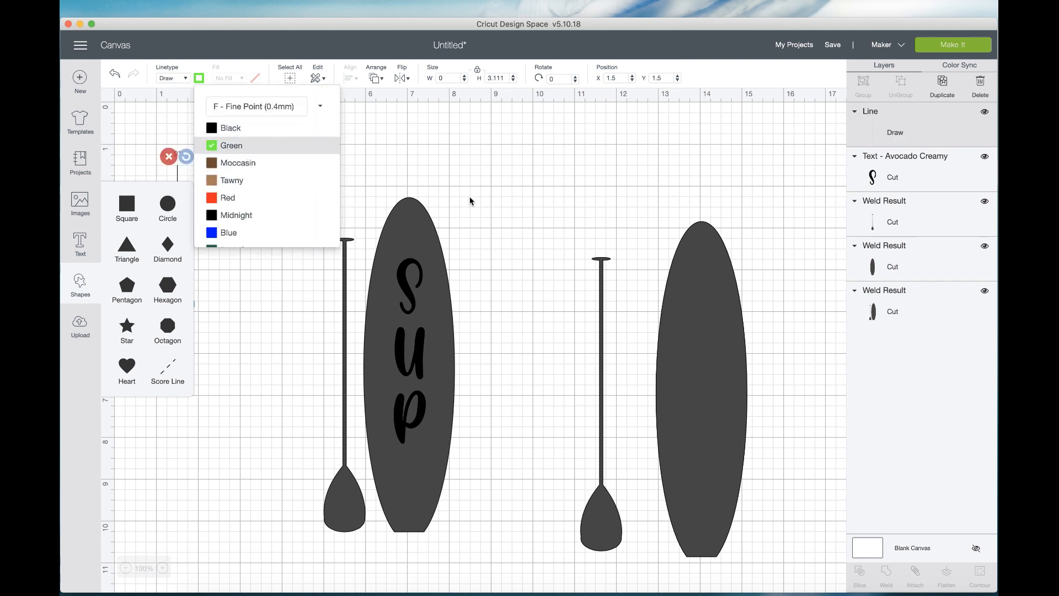
left_click(564, 245)
Step: Place the green line along the lettered board's centre at about X 7.014, and nudge the board and paddle to line up with it
left_click_drag(176, 243, 404, 271)
left_click(480, 298)
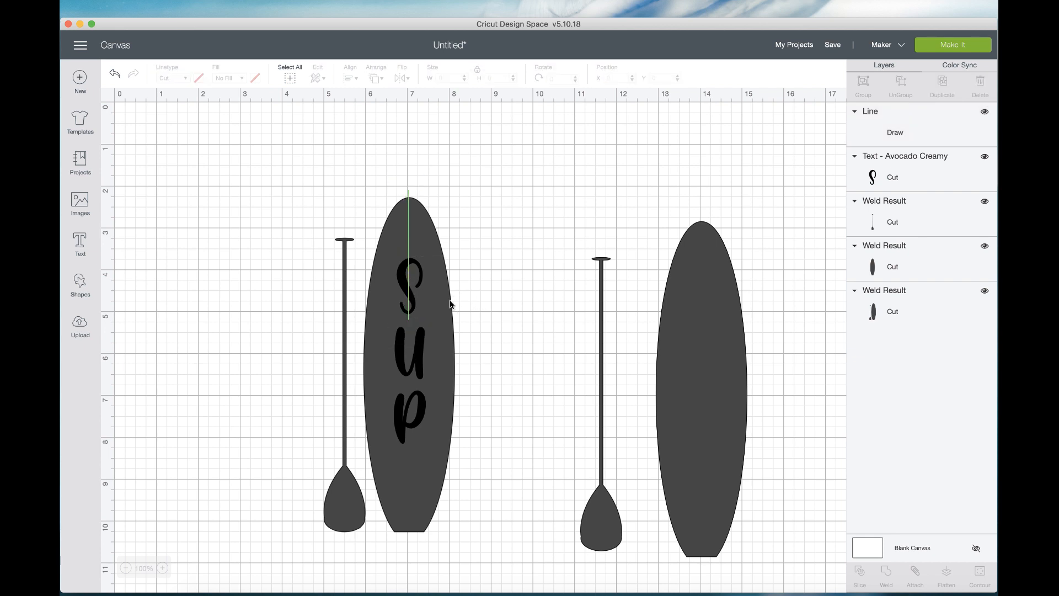
left_click(446, 305)
left_click_drag(446, 305, 448, 302)
left_click(475, 276)
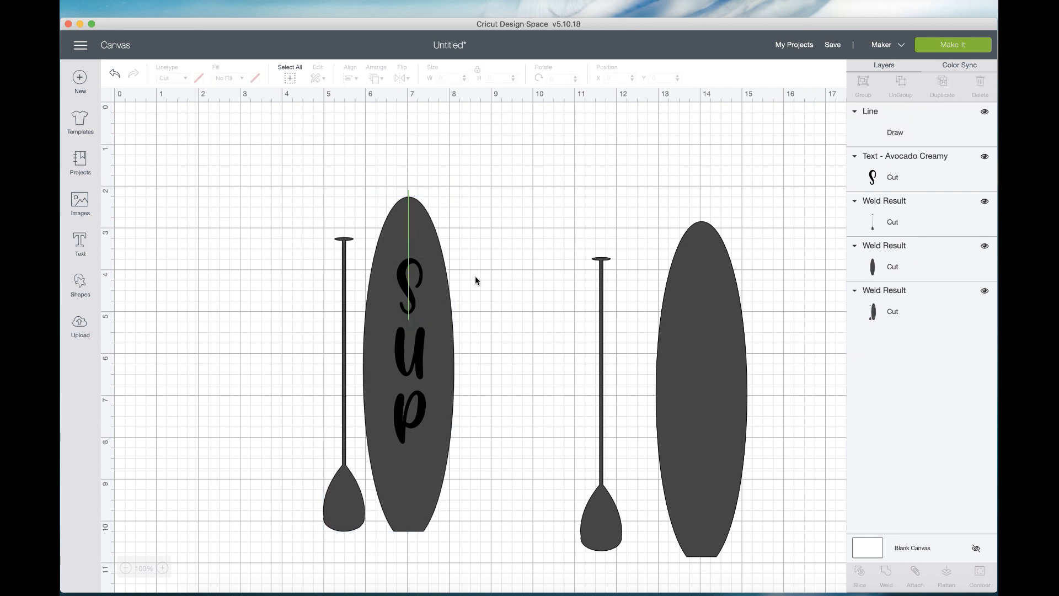
Step: Lengthen the green line to about 8.417 in and align it with the SUP text using Center
left_click(407, 246)
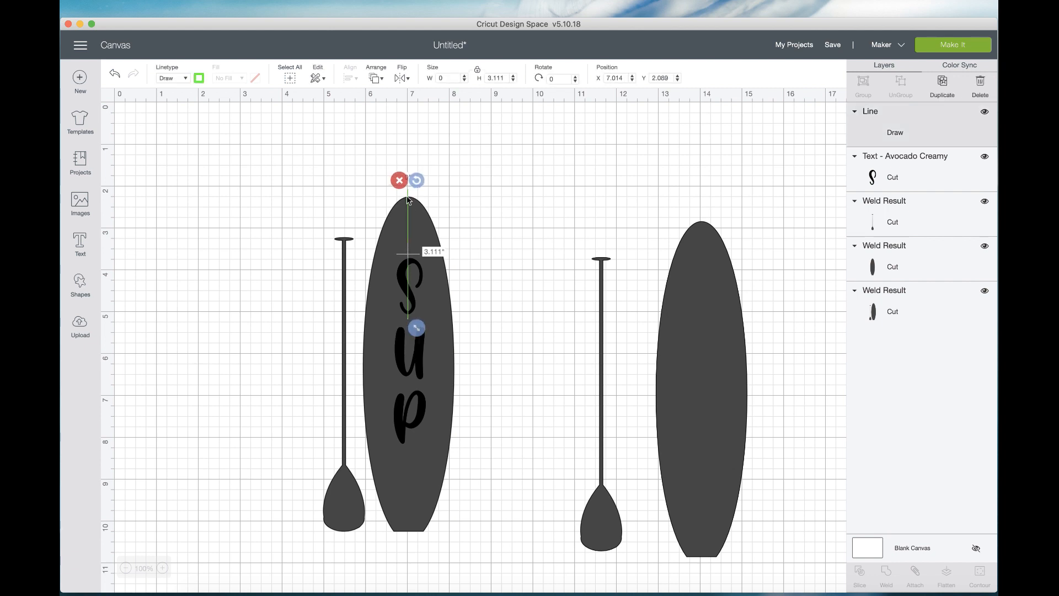
left_click_drag(449, 520, 448, 542)
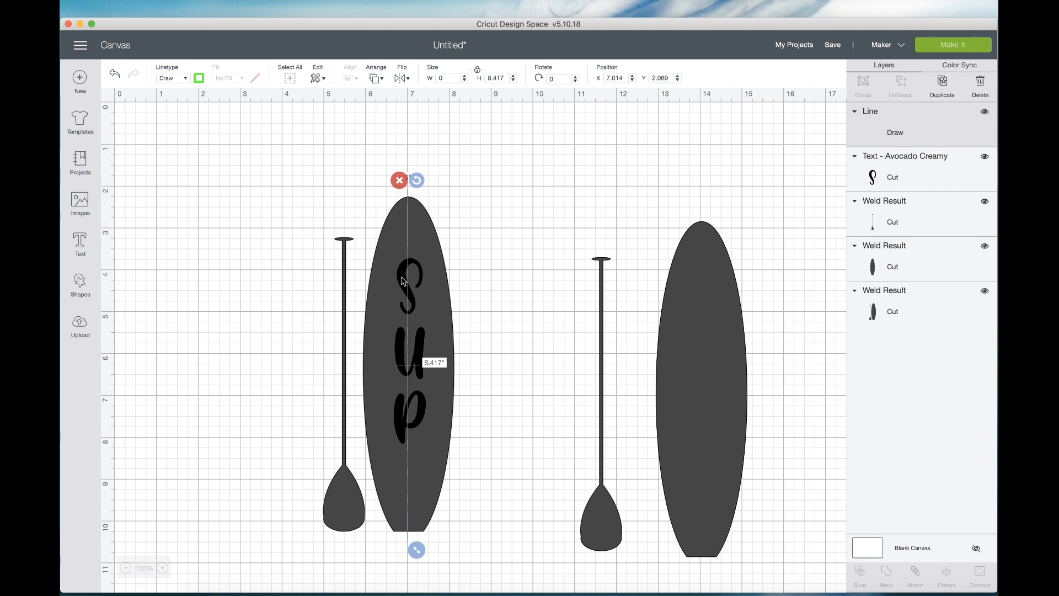
left_click(866, 190, "shift")
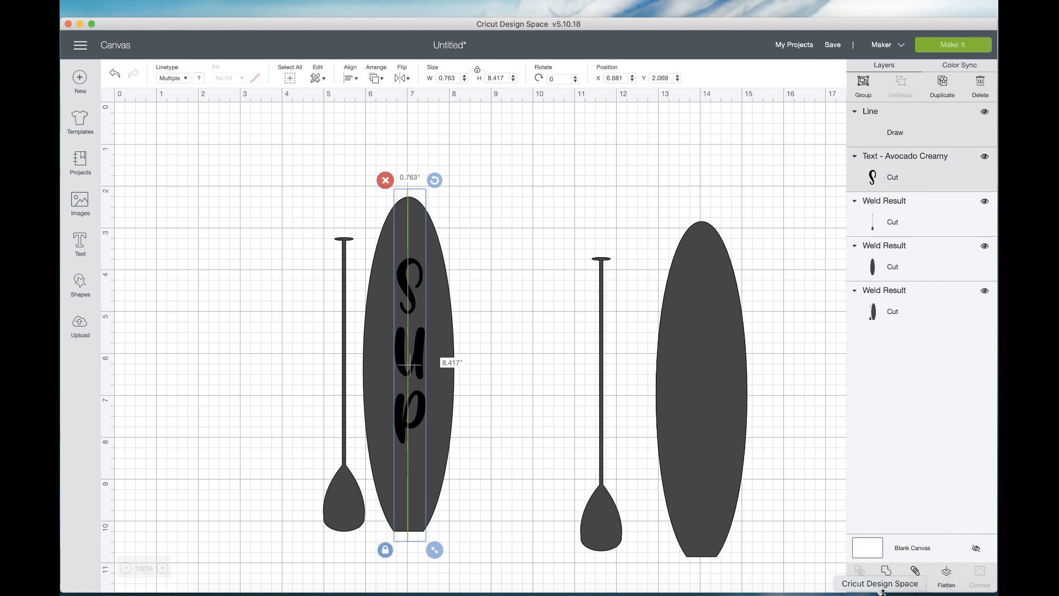
left_click(350, 79)
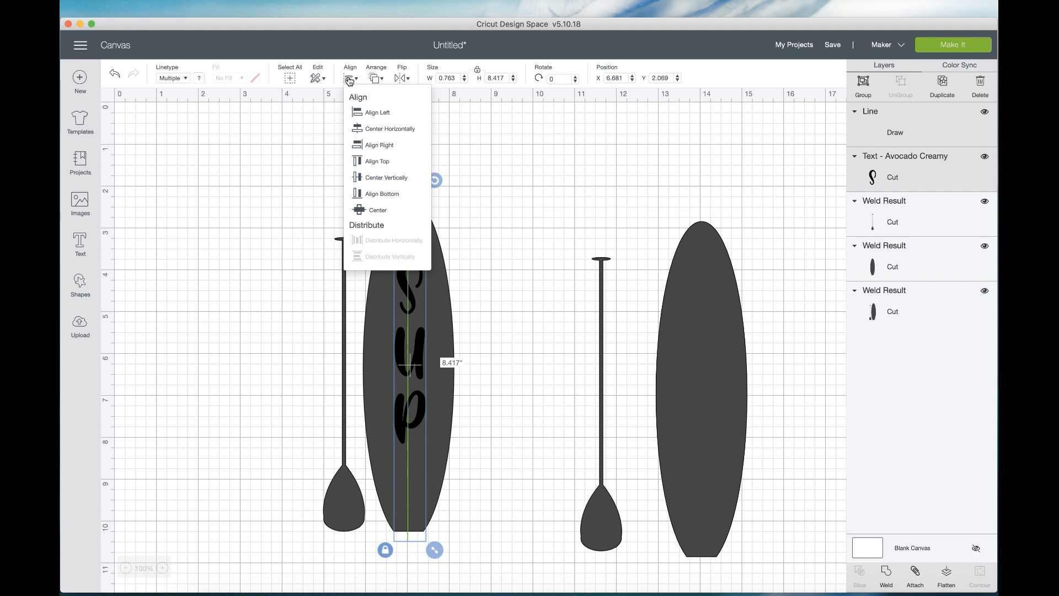
left_click(378, 210)
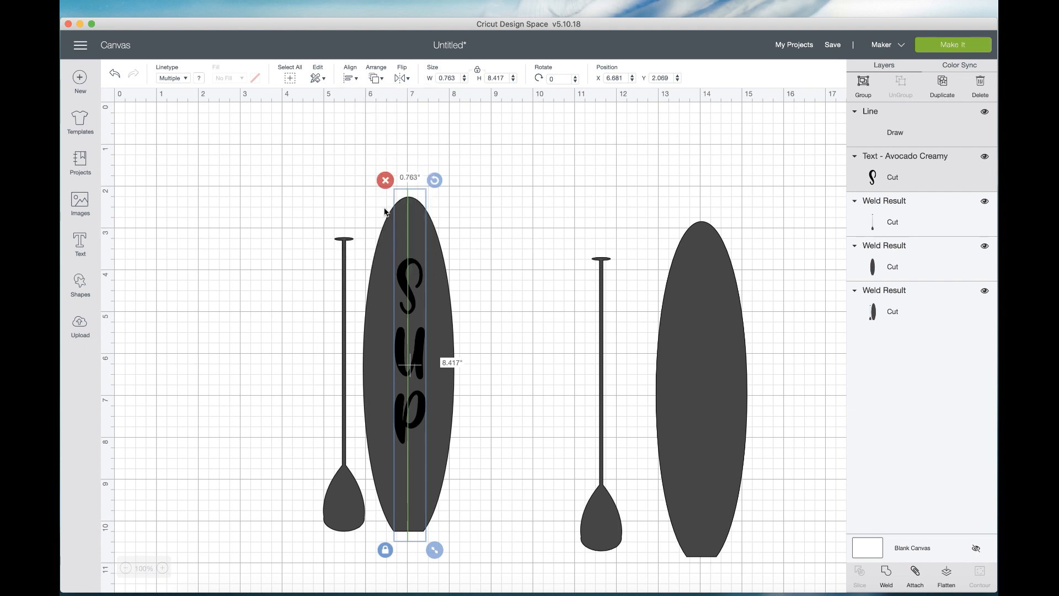
left_click(494, 237)
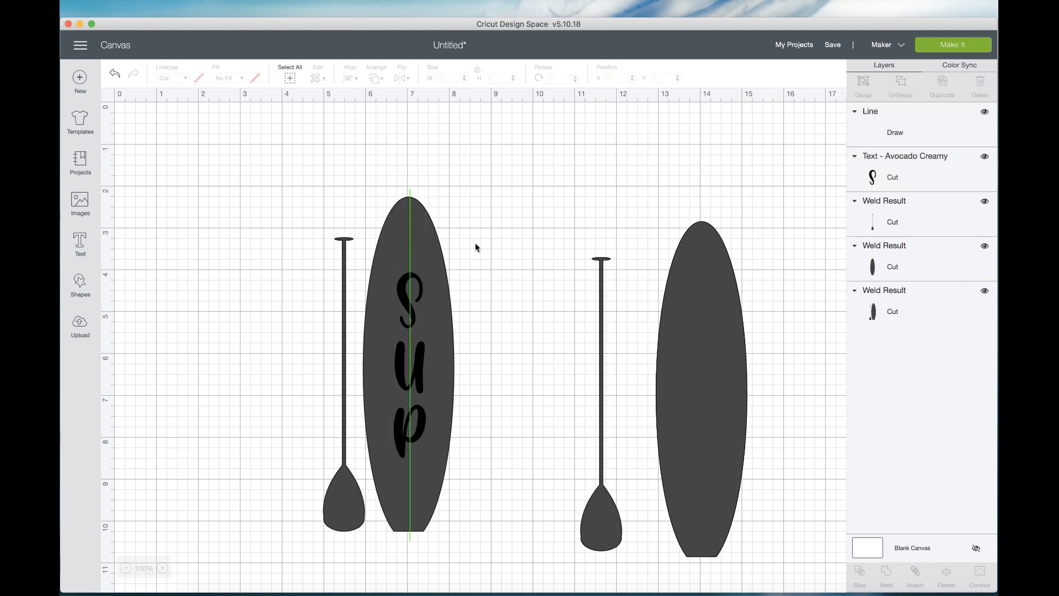
Step: Delete the green guide line and slice the SUP text out of the board and paddle design beneath it
left_click(411, 244)
left_click(401, 180)
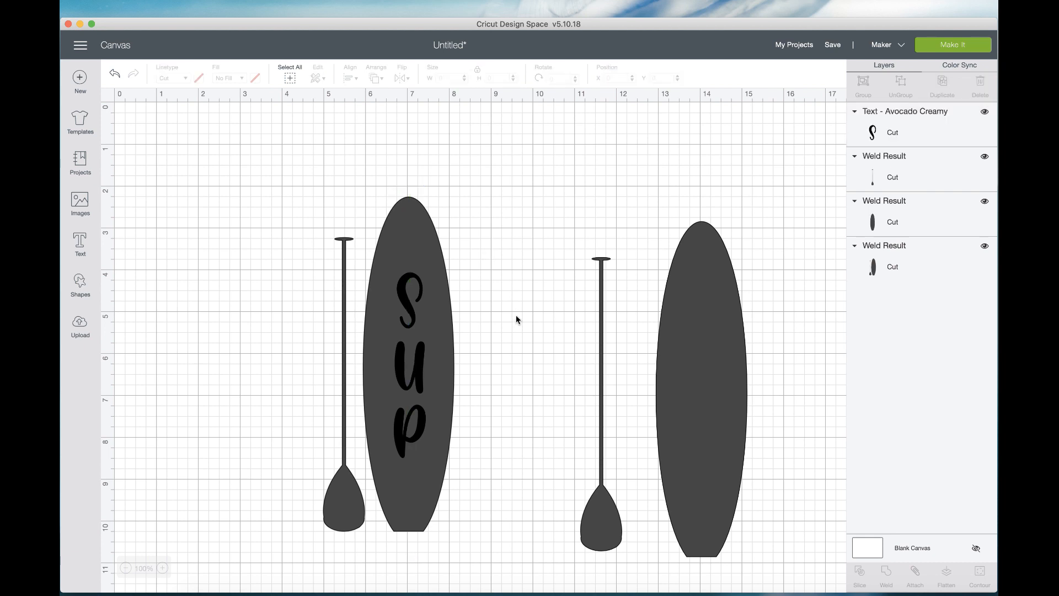
left_click_drag(512, 345, 390, 307)
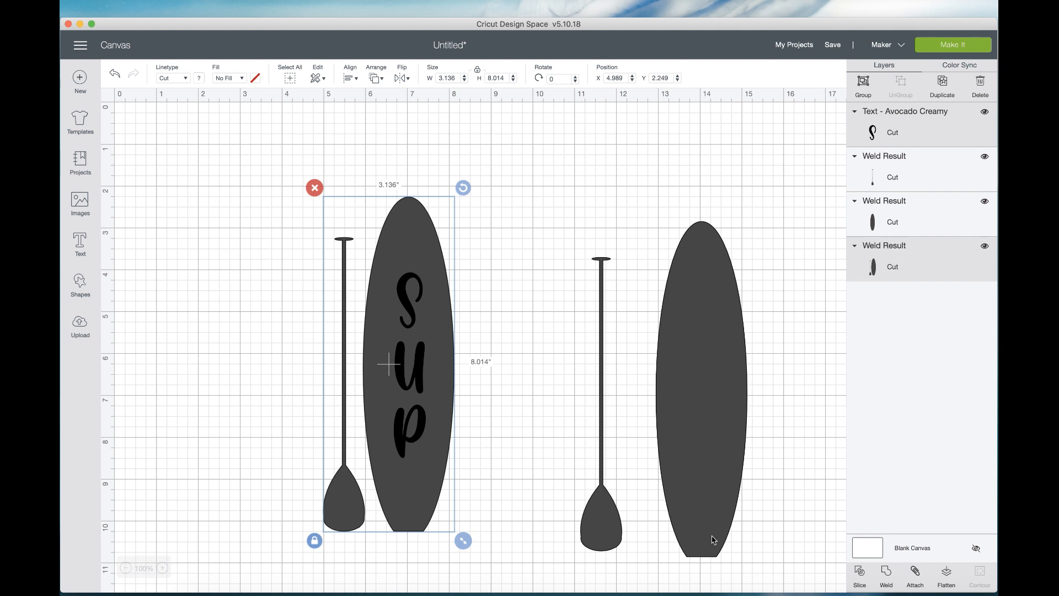
left_click(862, 579)
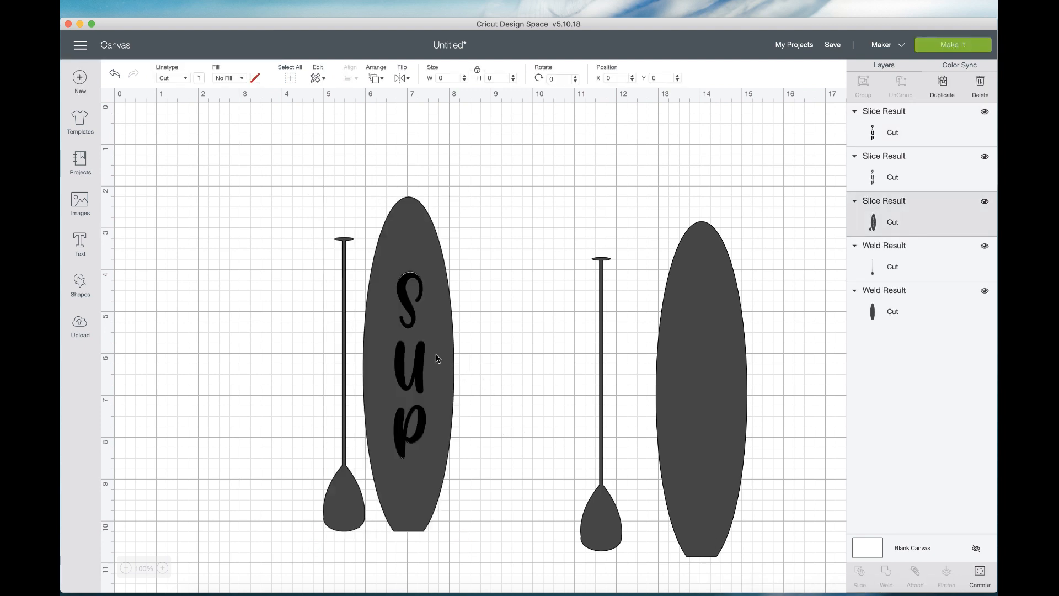
Step: Move the sliced board and paddle away from the cut-out letters and delete both leftover SUP pieces
left_click_drag(436, 359, 357, 346)
left_click(409, 301)
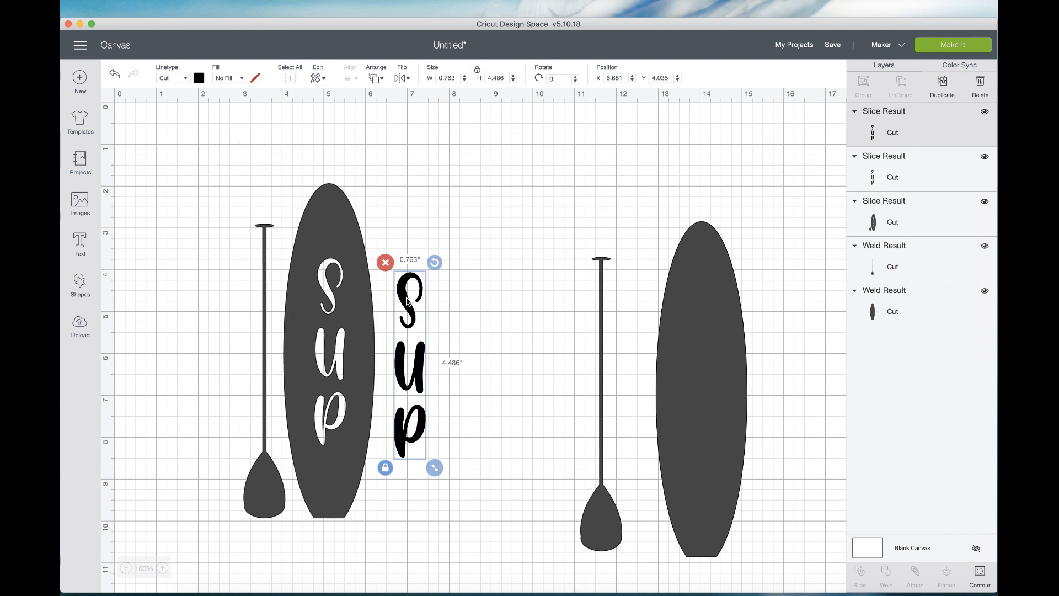
left_click(385, 263)
left_click(411, 287)
left_click(386, 263)
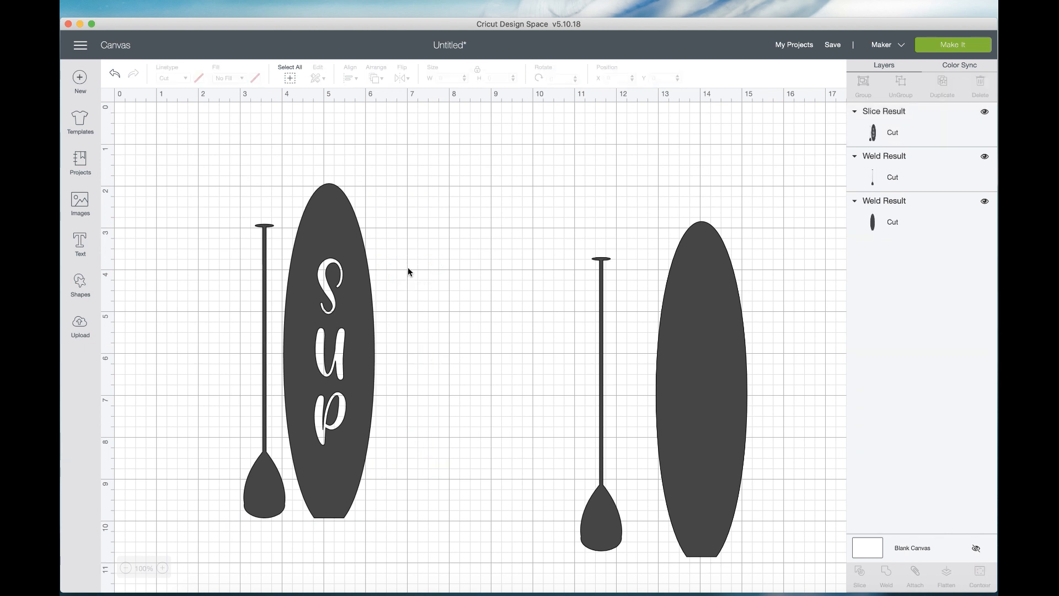
Step: Move the separate board and paddle up, the paddle to about X 10.85, Y 2.806, and the sliced design to about X 2.85, Y 1.735
left_click_drag(730, 360, 718, 325)
left_click_drag(601, 351, 592, 315)
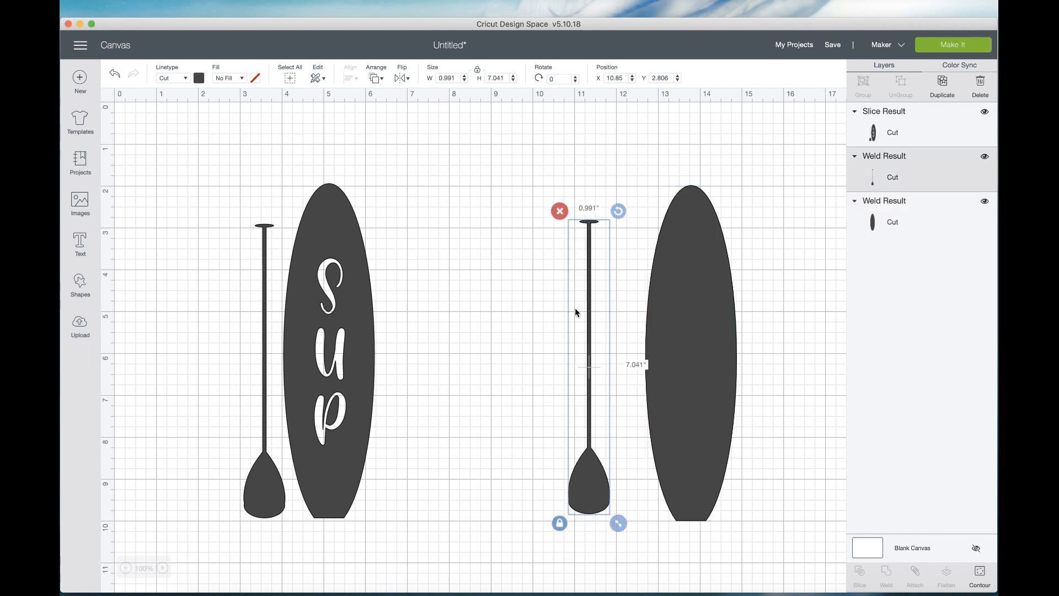
left_click_drag(300, 288, 299, 276)
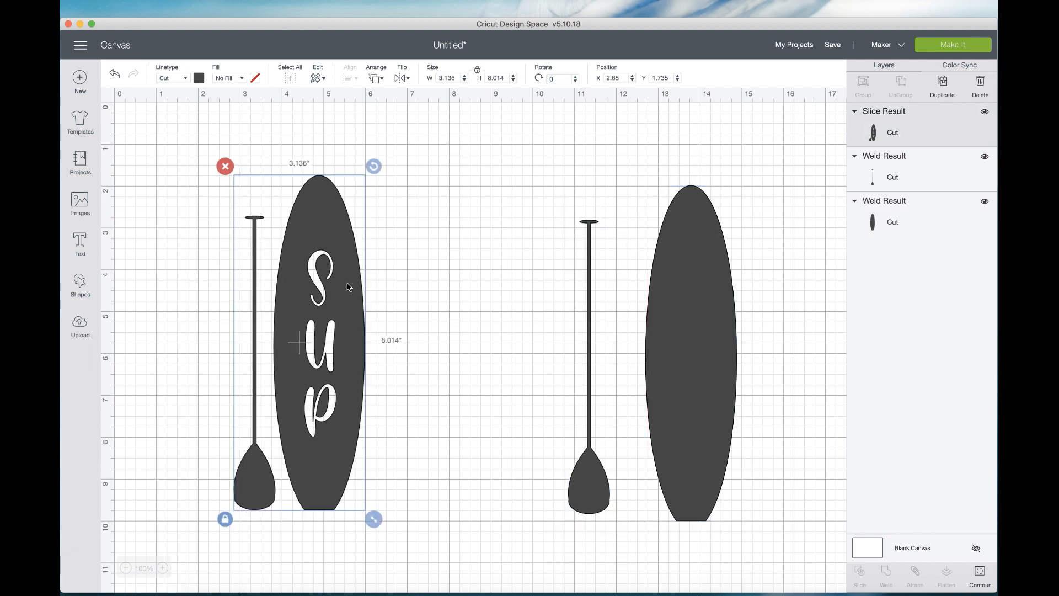
Step: Change the sliced SUP board and paddle design's material color to white
left_click(198, 78)
left_click(210, 183)
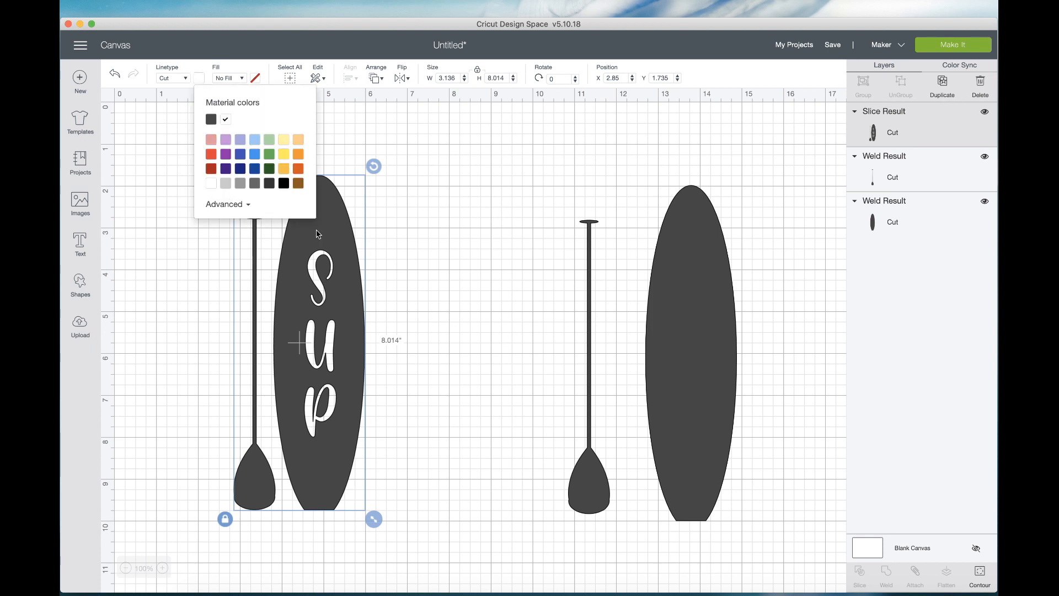
left_click(529, 343)
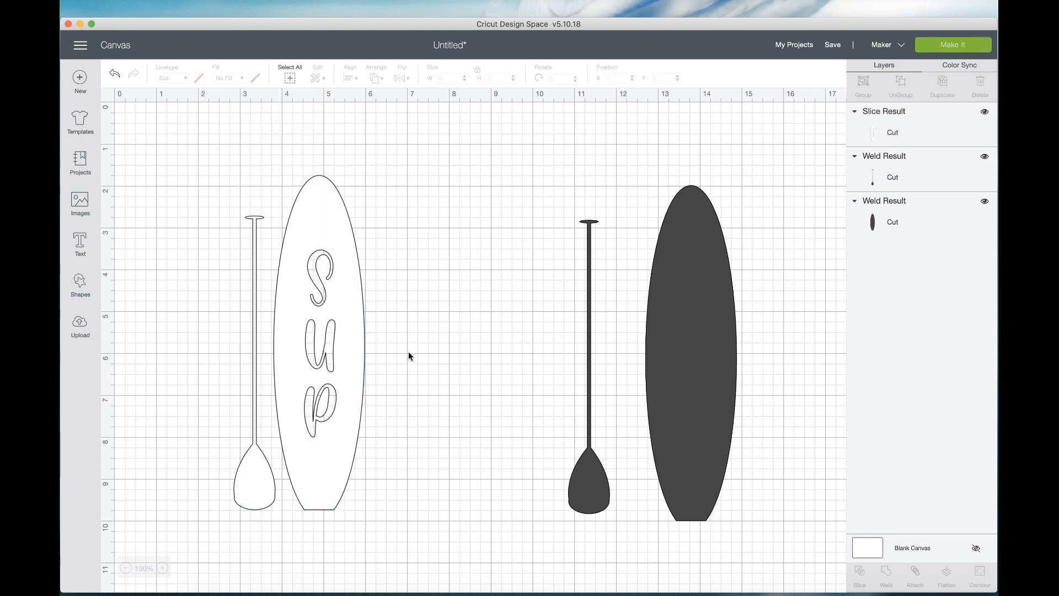
Step: Change the blank canvas background color to light blue
left_click(932, 555)
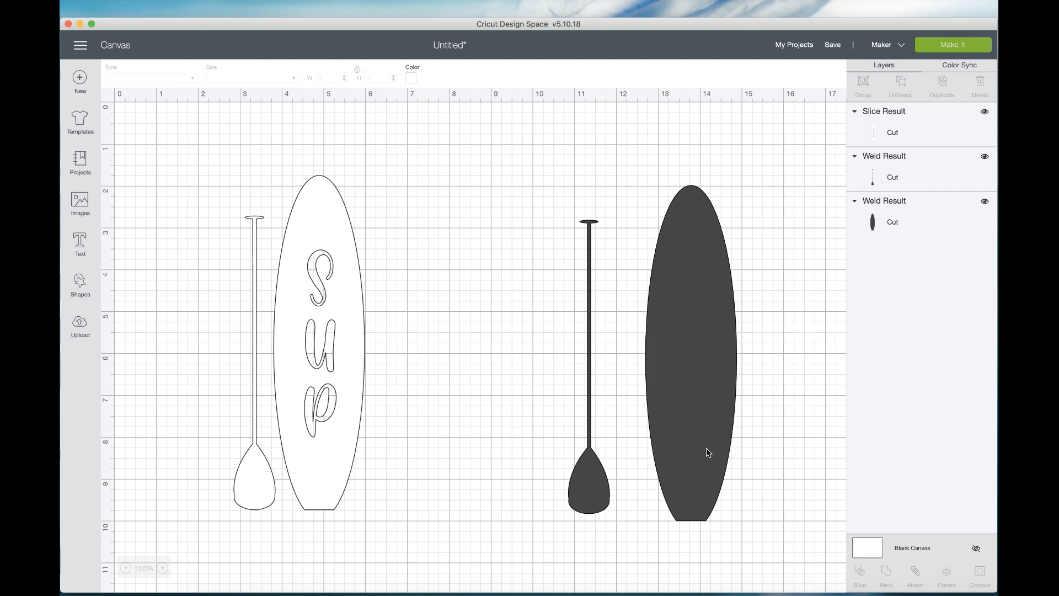
left_click(413, 79)
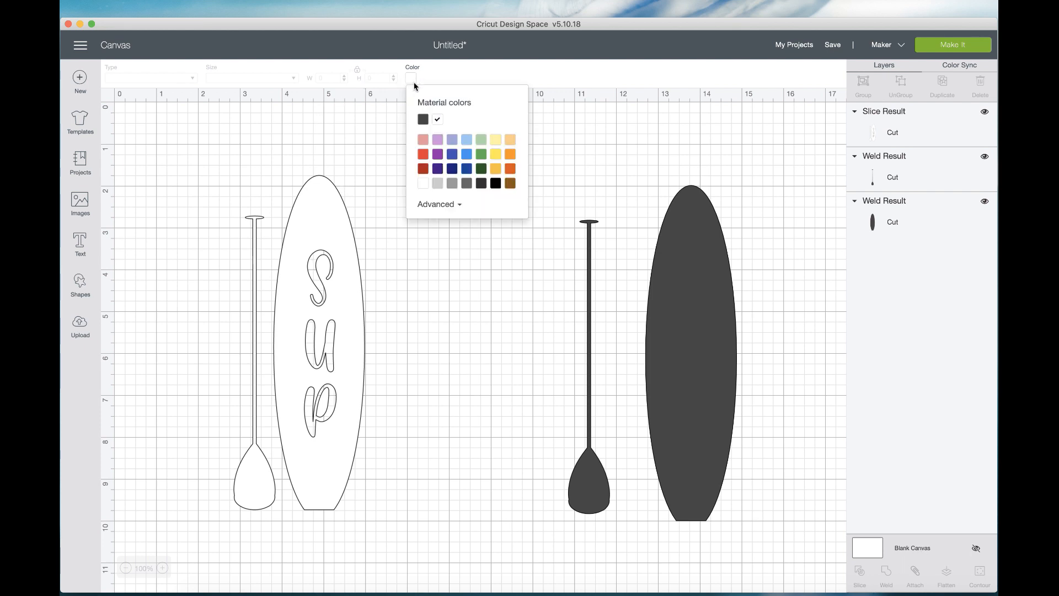
left_click(455, 142)
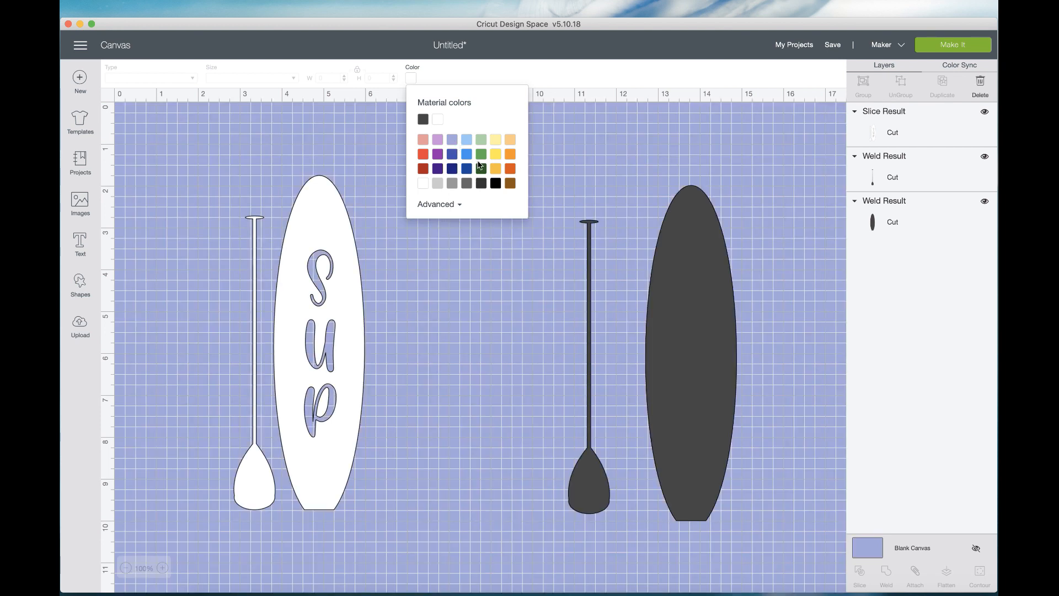
left_click(467, 141)
left_click(316, 285)
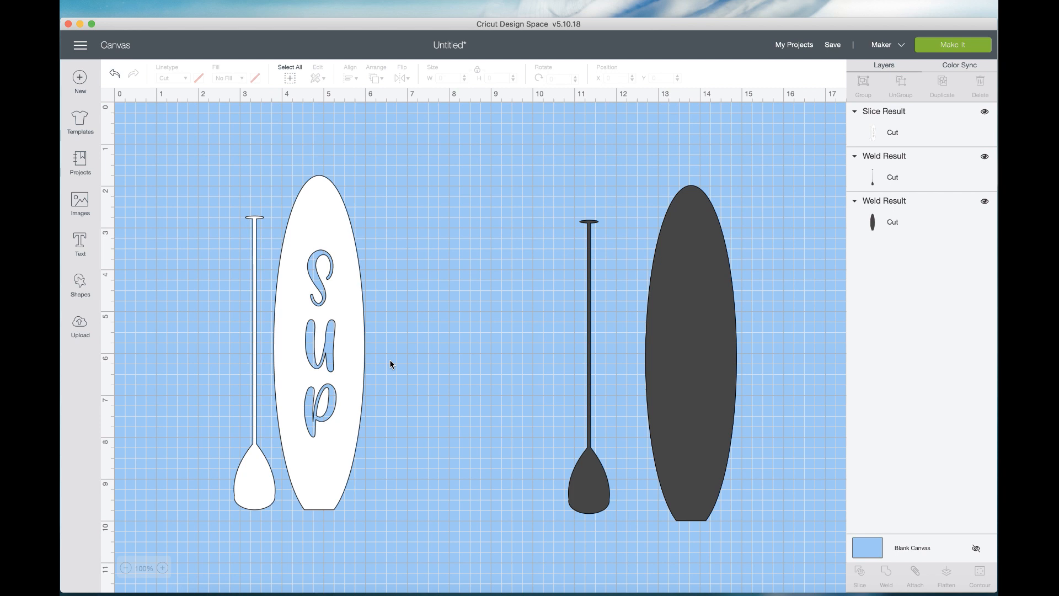
Step: Move the dark board to about X 8, Y 2, between the sliced design and the dark paddle, and the dark paddle to about X 10.59, Y 2.78
left_click_drag(698, 343, 496, 349)
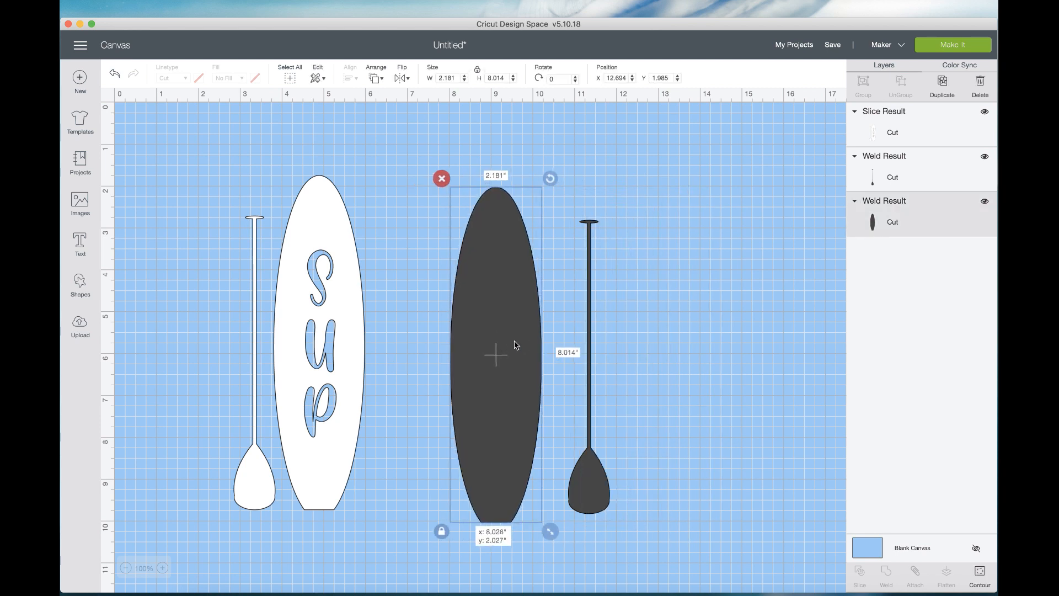
mouse_move(586, 338)
left_mouse_down()
mouse_move(563, 331)
mouse_move(575, 330)
left_mouse_up()
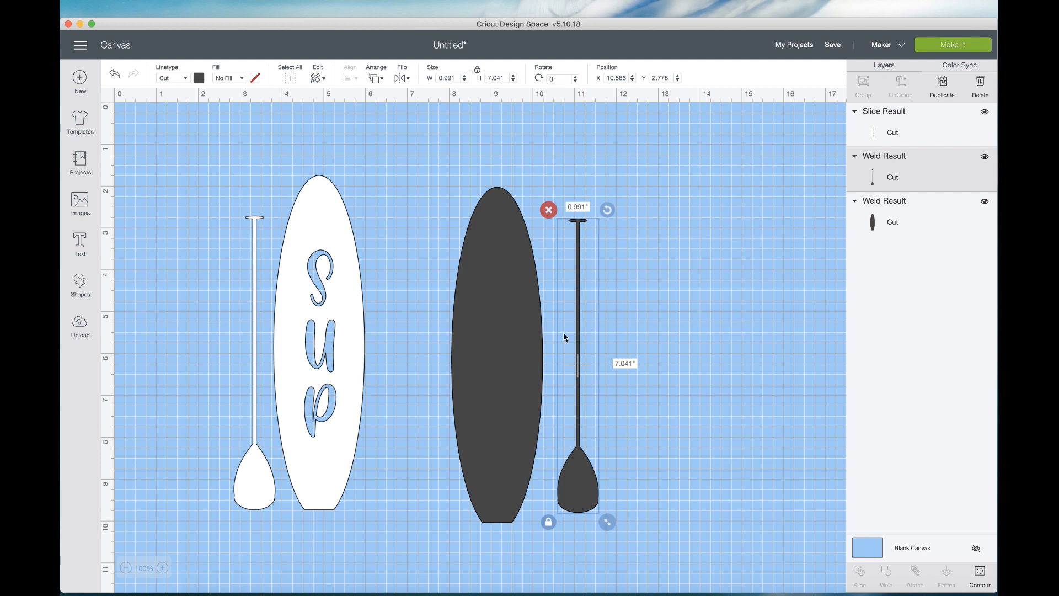
scroll(506, 392, "down", 8)
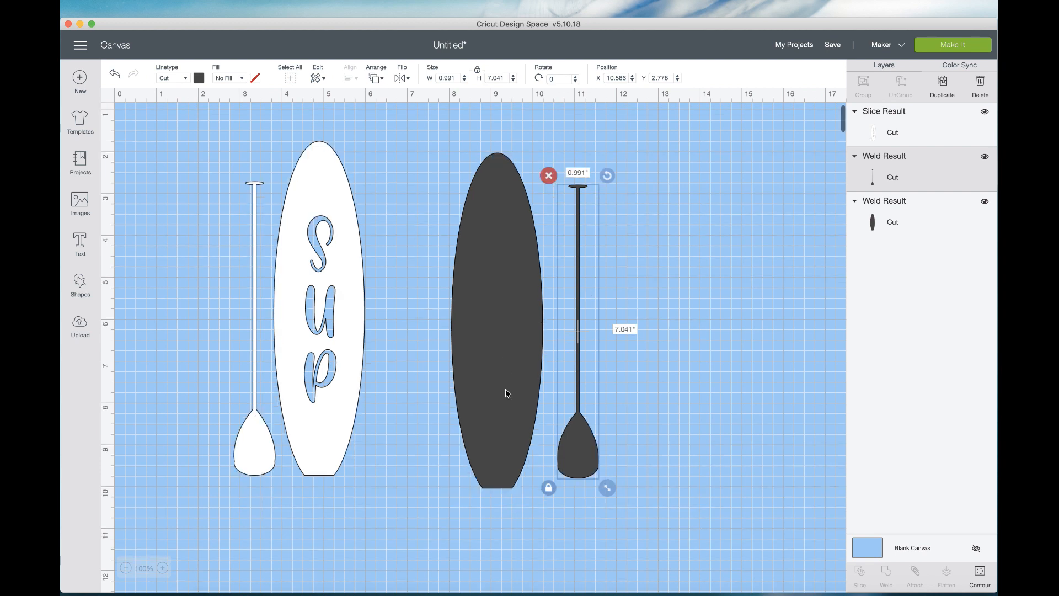
scroll(515, 372, "up", 6)
scroll(515, 372, "up", 2)
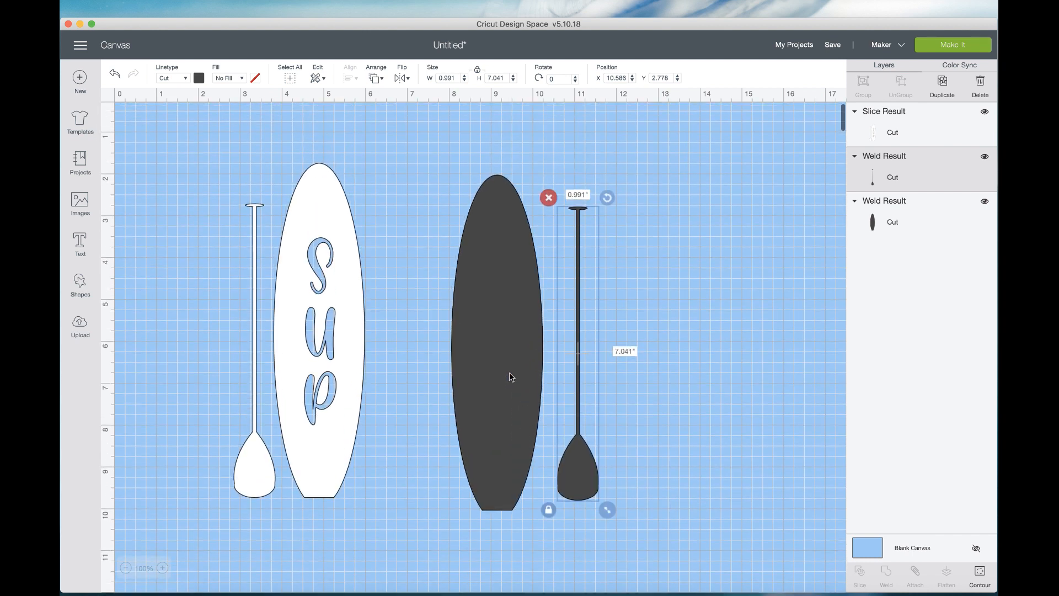
left_click(80, 284)
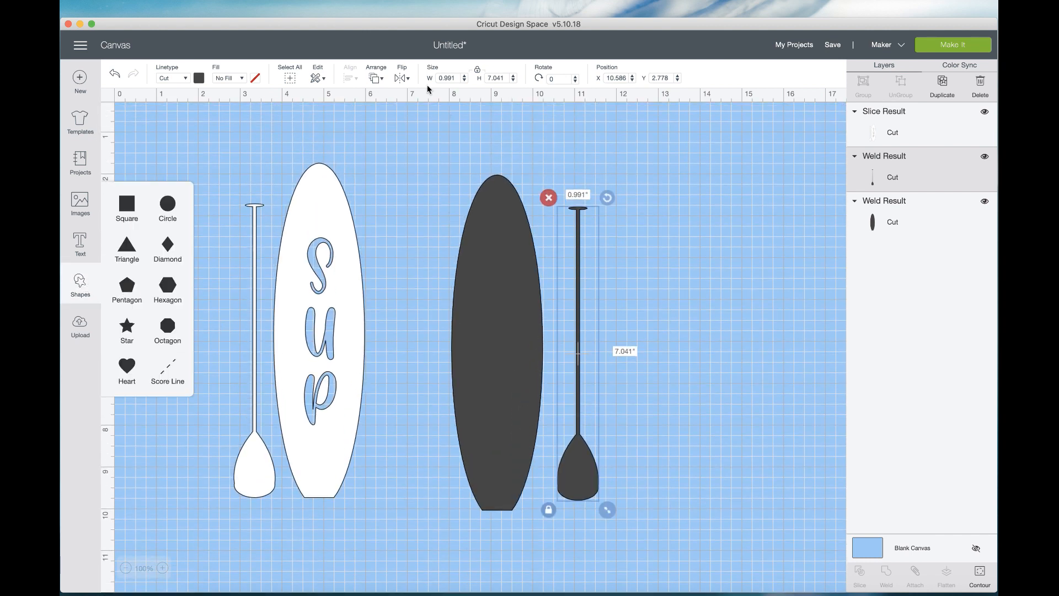
scroll(705, 275, "down", 1)
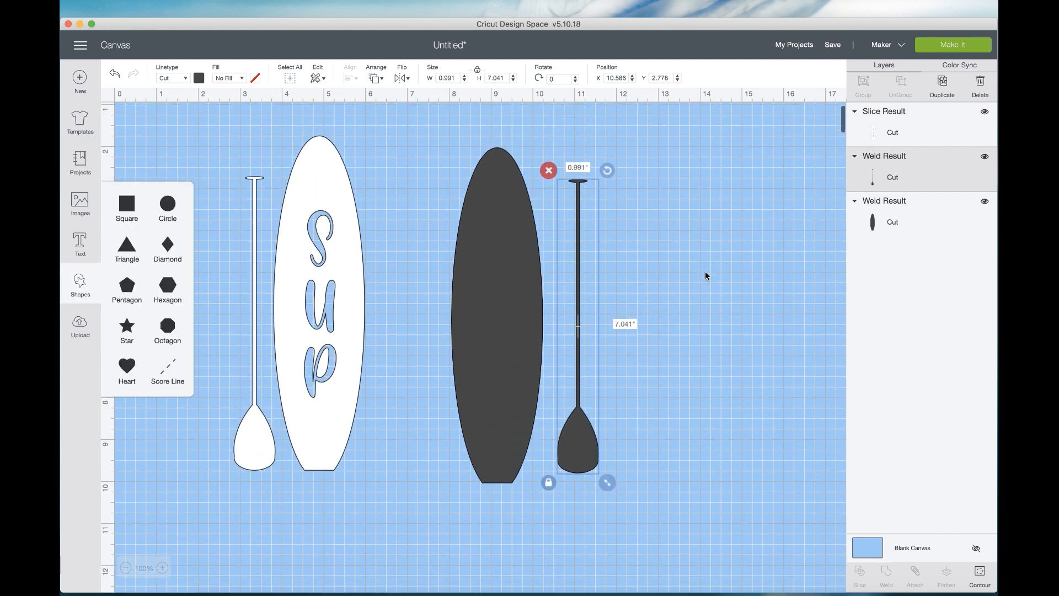
Step: Save the project under the name sup with the Public option enabled
left_click(832, 44)
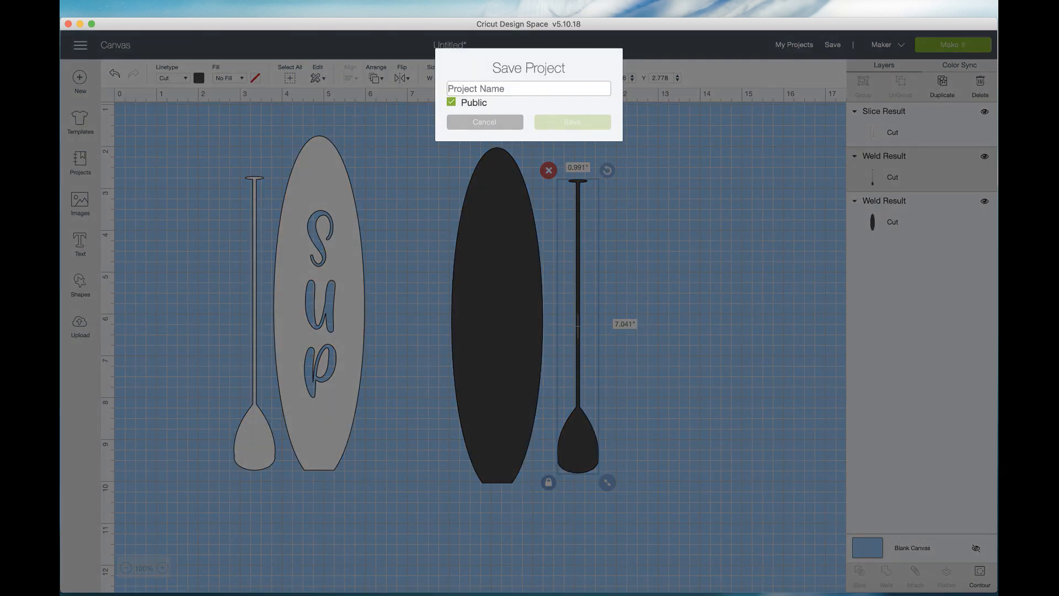
type("sup")
left_click(603, 122)
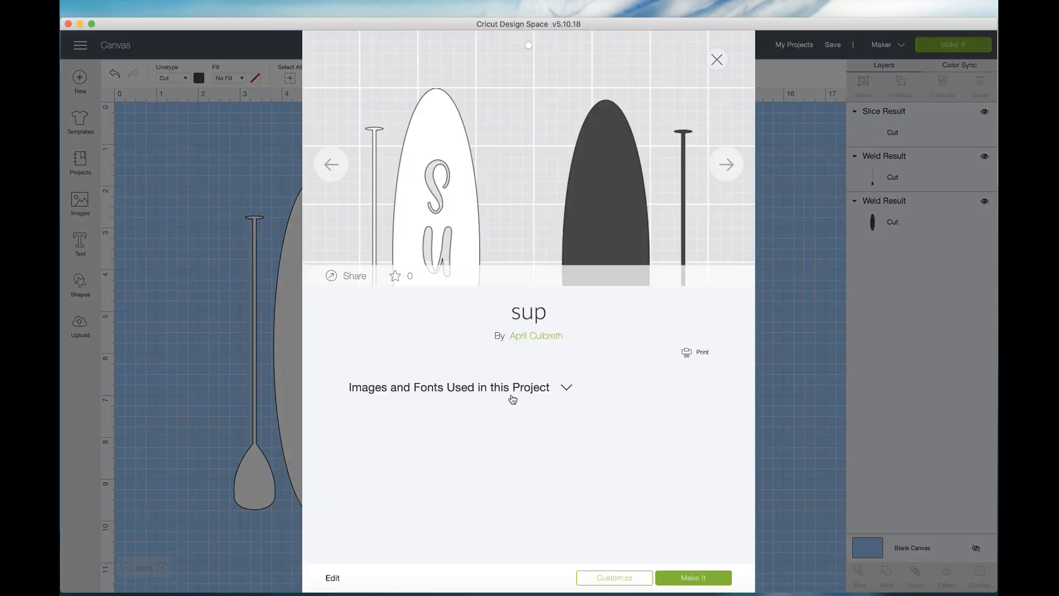
Step: Review the images and fonts used in the saved sup project, and close the project details
left_click(564, 390)
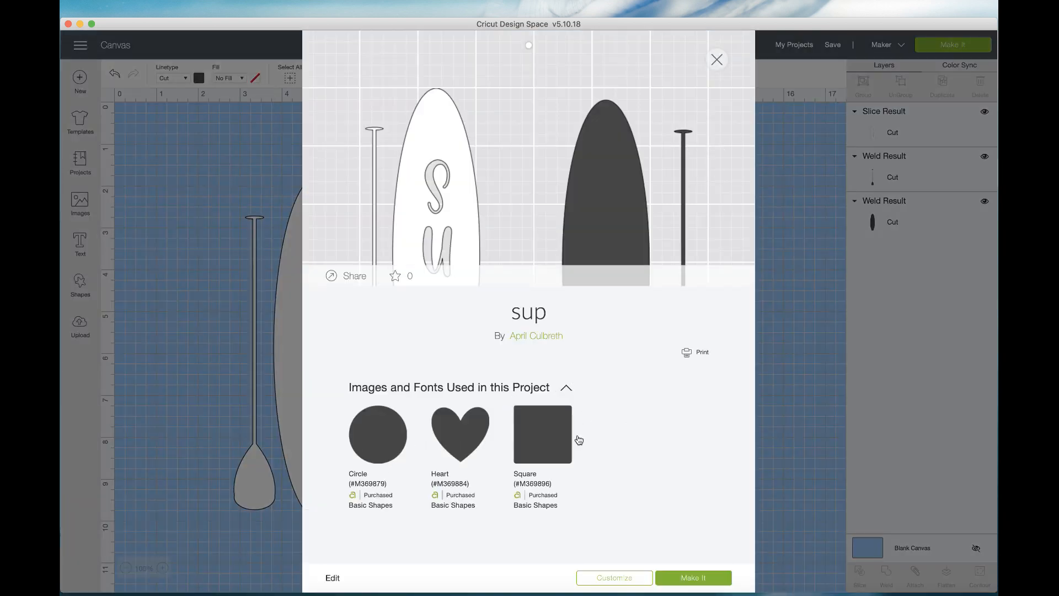
left_click(825, 397)
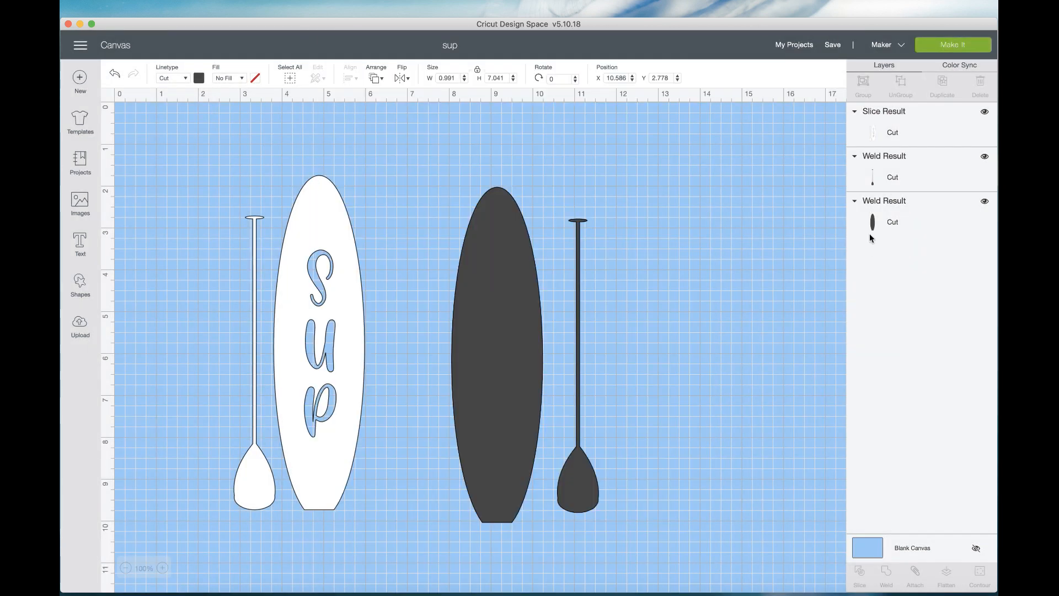
Step: Show the image info for the sliced SUP board and paddle layer to check its font and source shapes
left_click(900, 136)
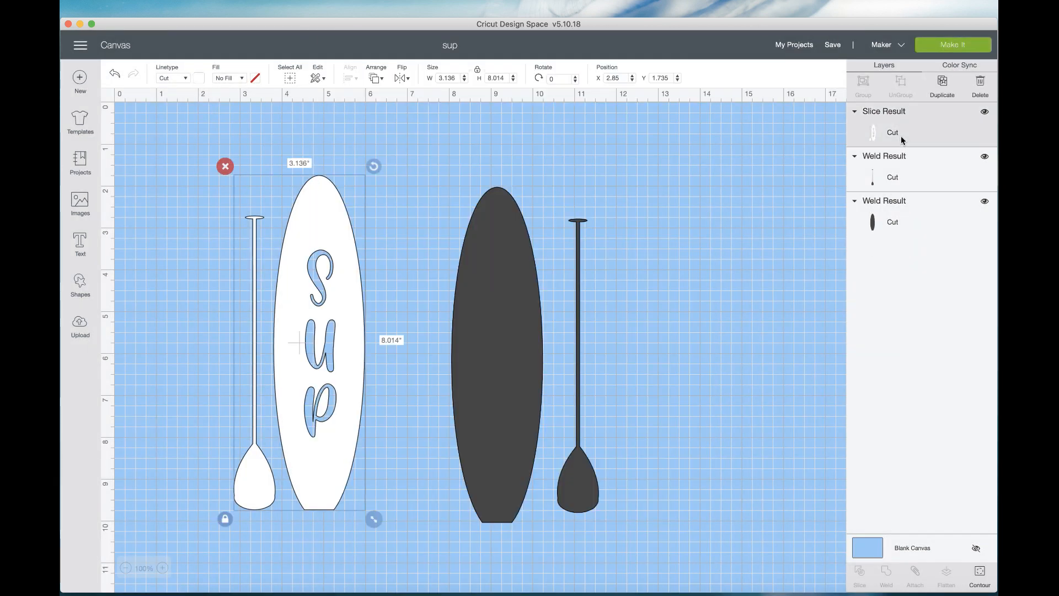
right_click(902, 136)
mouse_move(940, 451)
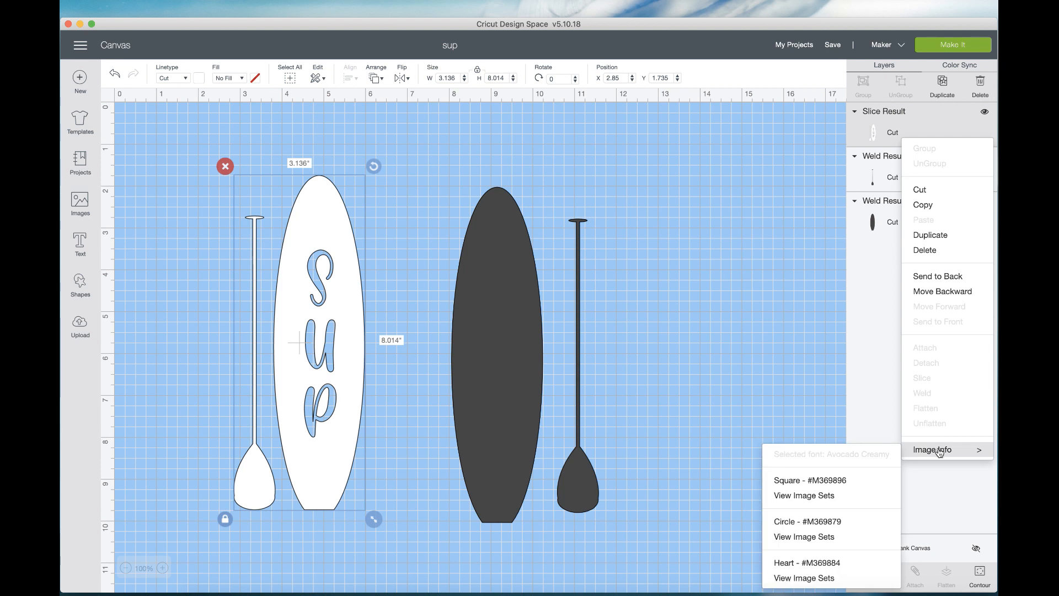